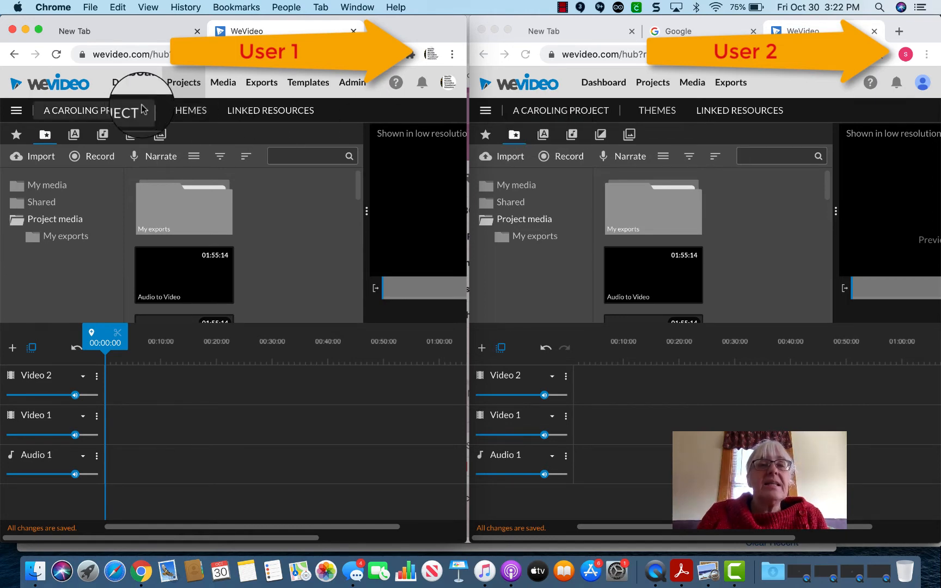
Rename the video project "A Caroling We Will Go" in User 1's window
{"action": "left_click", "coordinate": [109, 111]}
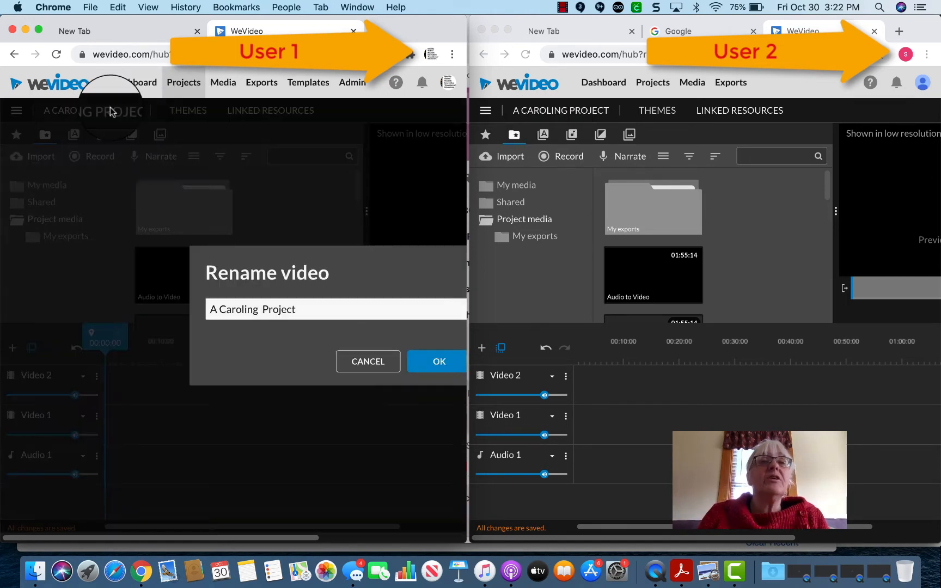
{"action": "left_click", "coordinate": [278, 308]}
{"action": "key", "text": "BackSpace"}
{"action": "key", "text": "BackSpace"}
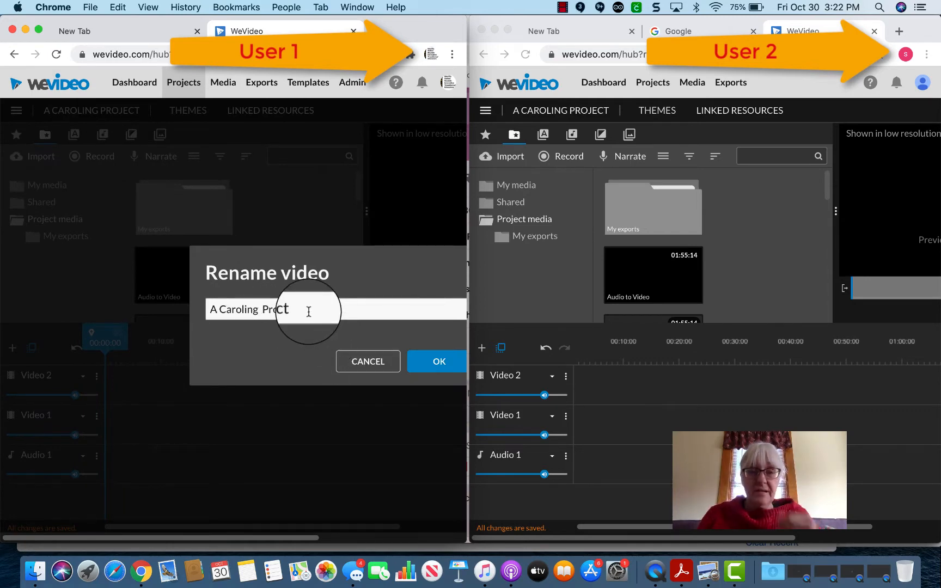
{"action": "type", "text": "je"}
{"action": "left_click_drag", "start_coordinate": [294, 310], "coordinate": [271, 310]}
{"action": "key", "text": "BackSpace"}
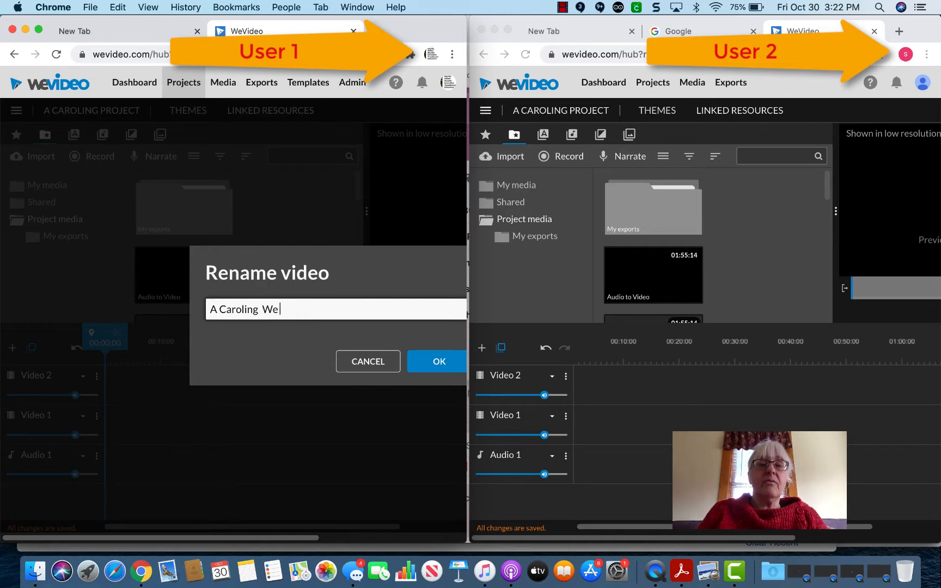
{"action": "type", "text": "We Will Go"}
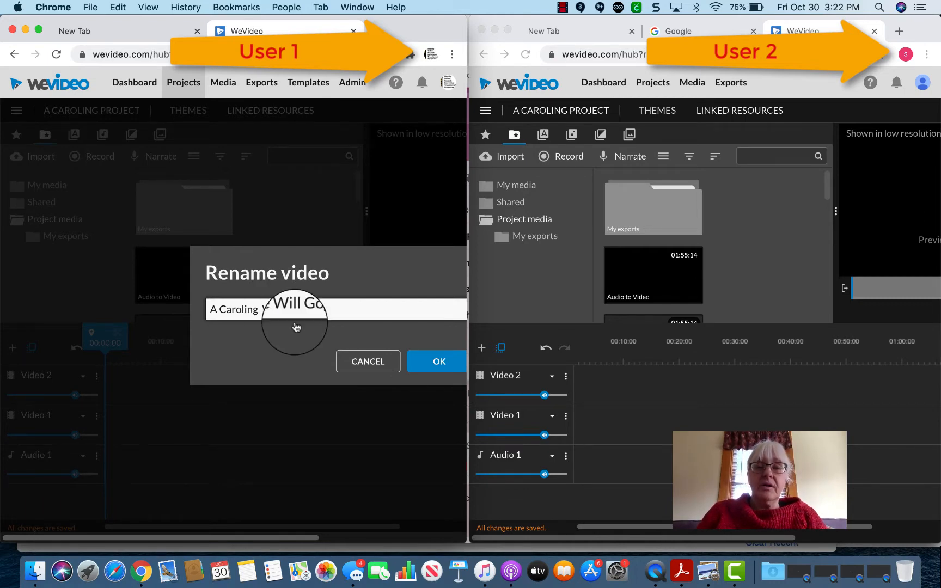
{"action": "left_click", "coordinate": [438, 363]}
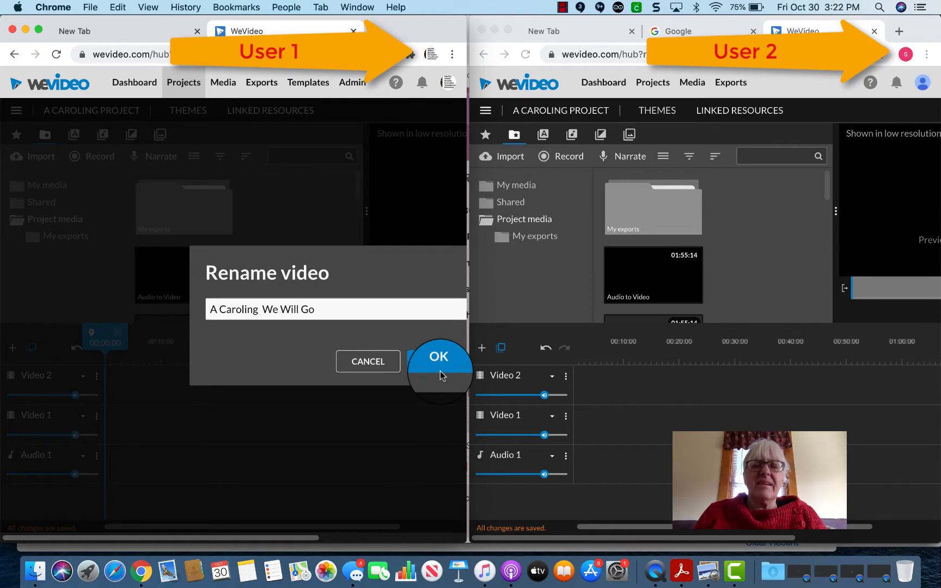
{"action": "left_click", "coordinate": [440, 363]}
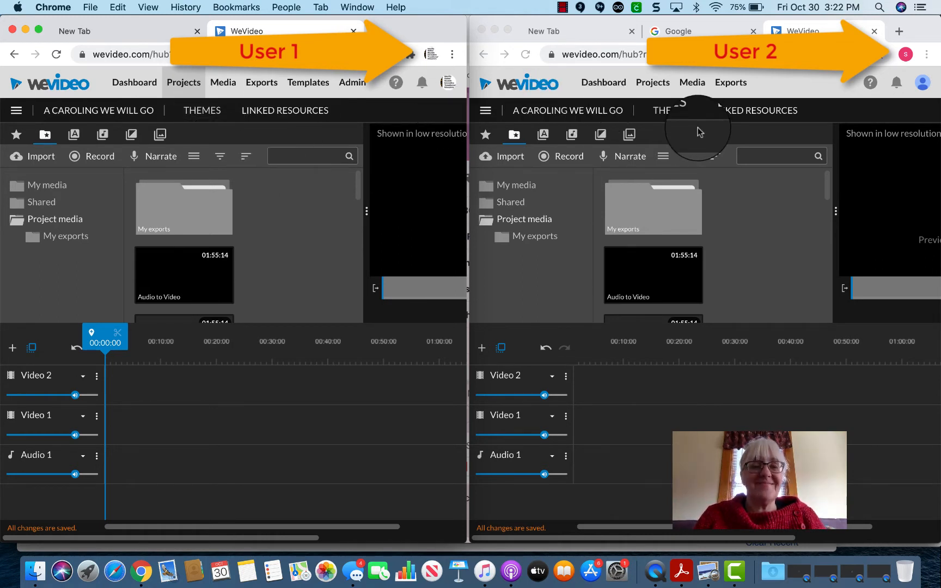
Compare the My media folder of both users and look through the shared Project media in User 2's window
{"action": "left_click", "coordinate": [46, 186]}
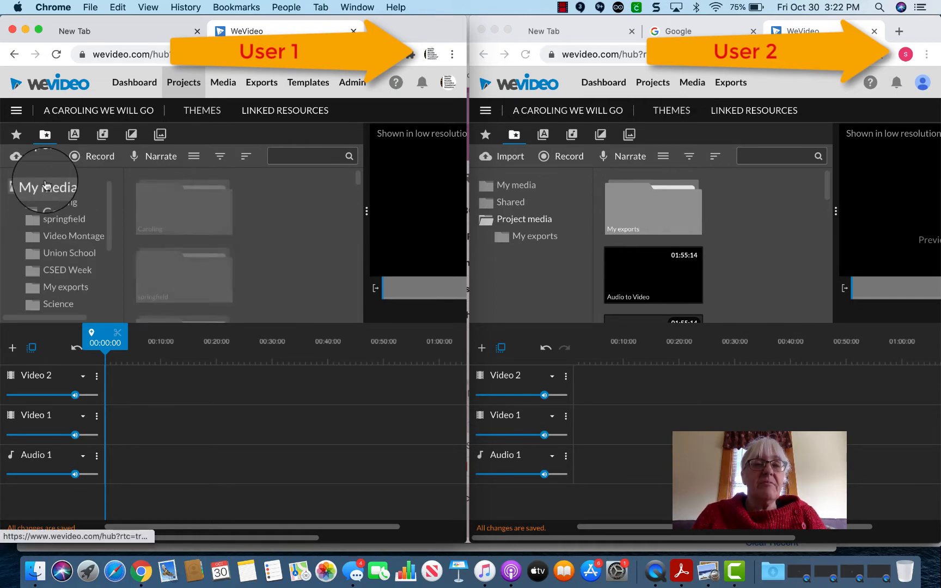
{"action": "left_click", "coordinate": [525, 188]}
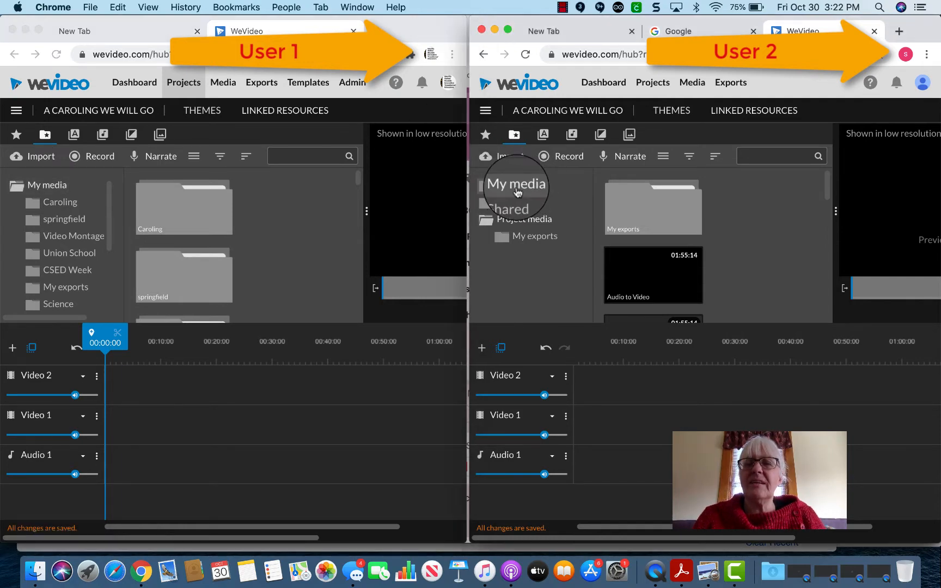
{"action": "left_click", "coordinate": [517, 189]}
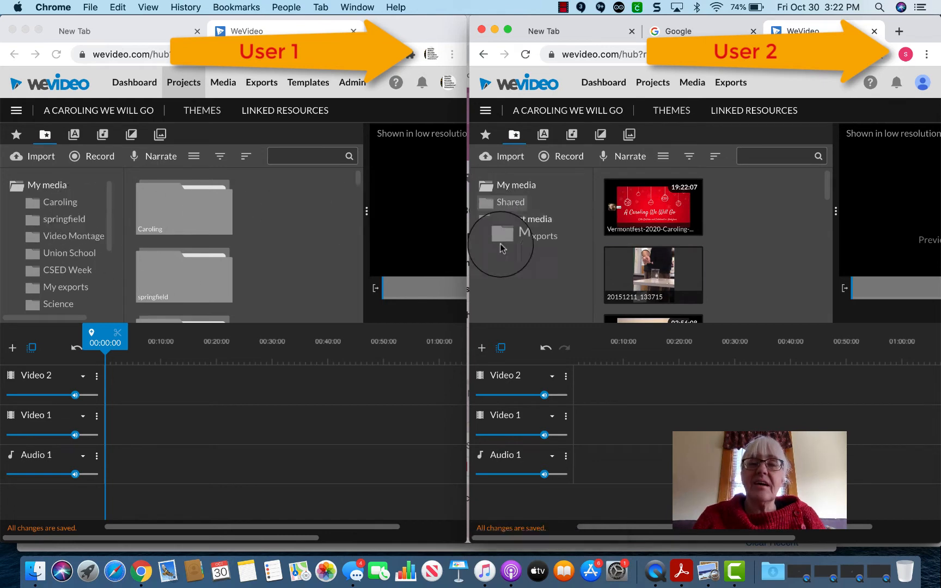
{"action": "left_click", "coordinate": [517, 220]}
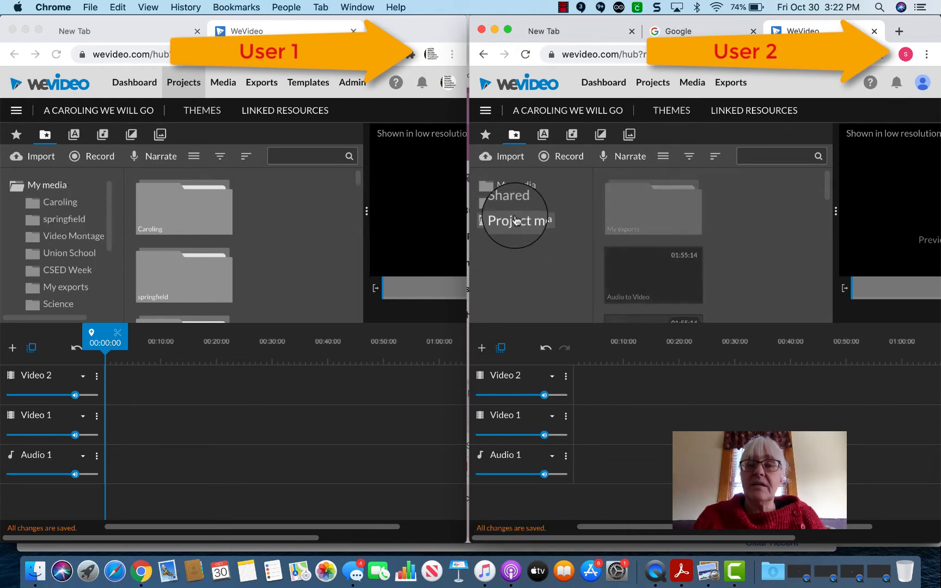
{"action": "scroll", "coordinate": [767, 235], "scroll_direction": "down", "scroll_amount": 5}
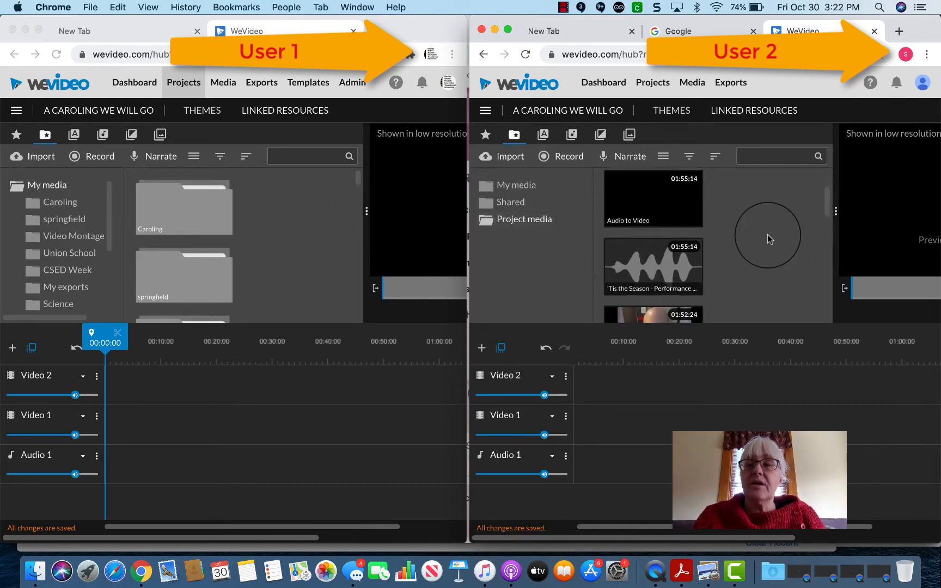
{"action": "scroll", "coordinate": [767, 235], "scroll_direction": "down", "scroll_amount": 5}
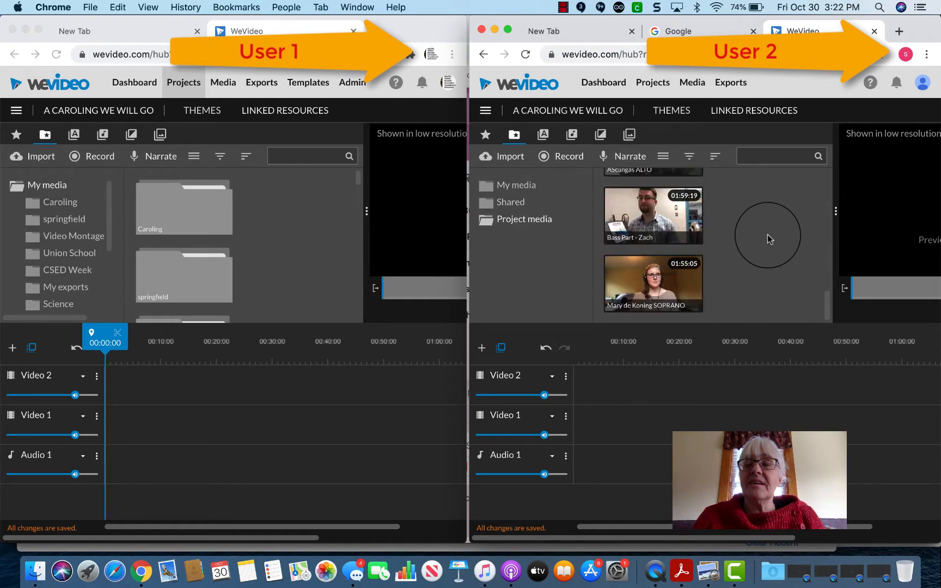
{"action": "scroll", "coordinate": [767, 235], "scroll_direction": "up", "scroll_amount": 8}
{"action": "scroll", "coordinate": [767, 235], "scroll_direction": "down", "scroll_amount": 8}
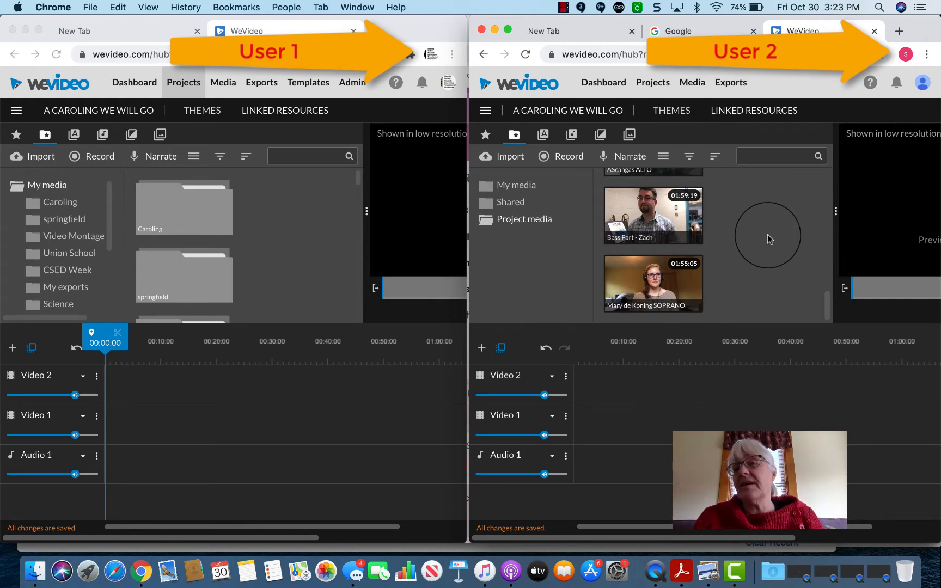
{"action": "scroll", "coordinate": [767, 235], "scroll_direction": "up", "scroll_amount": 5}
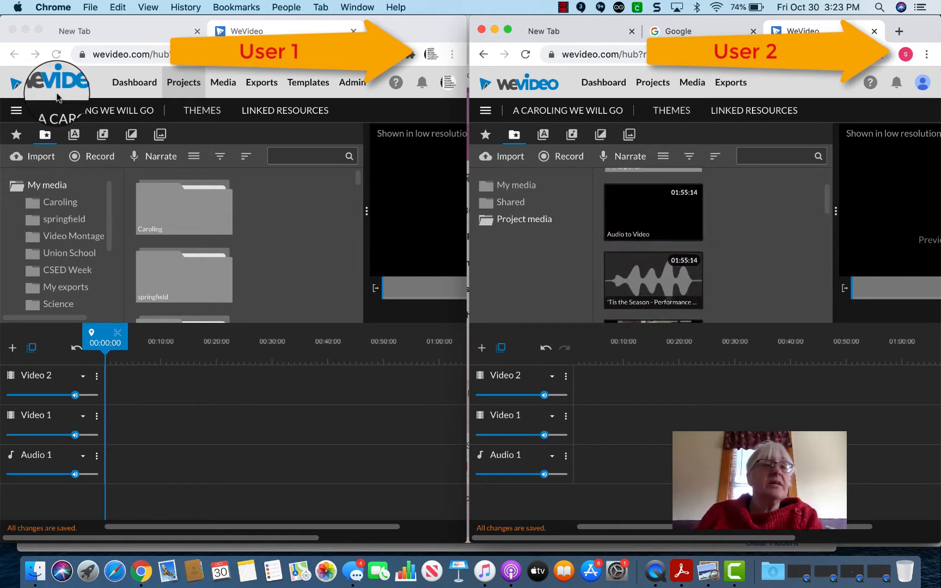
From Project media in User 1's window, place the "Audio to Video" clip at the start of the Video 1 track
{"action": "left_click", "coordinate": [30, 190]}
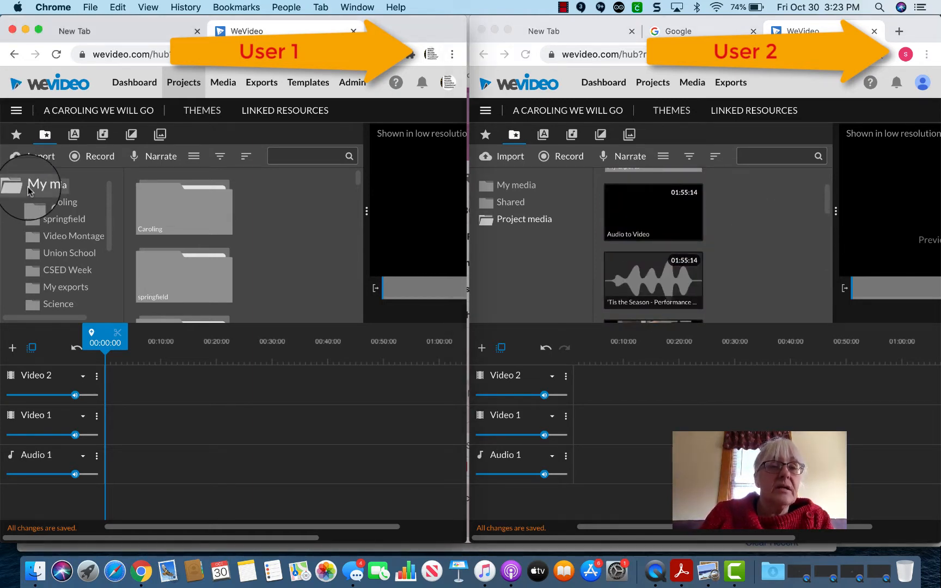
{"action": "left_click", "coordinate": [30, 188]}
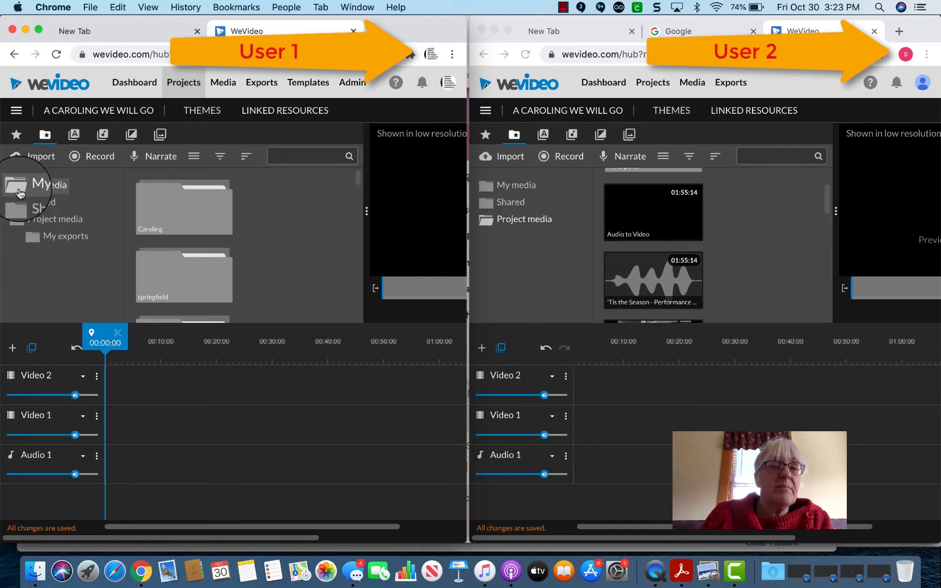
{"action": "left_click", "coordinate": [56, 221]}
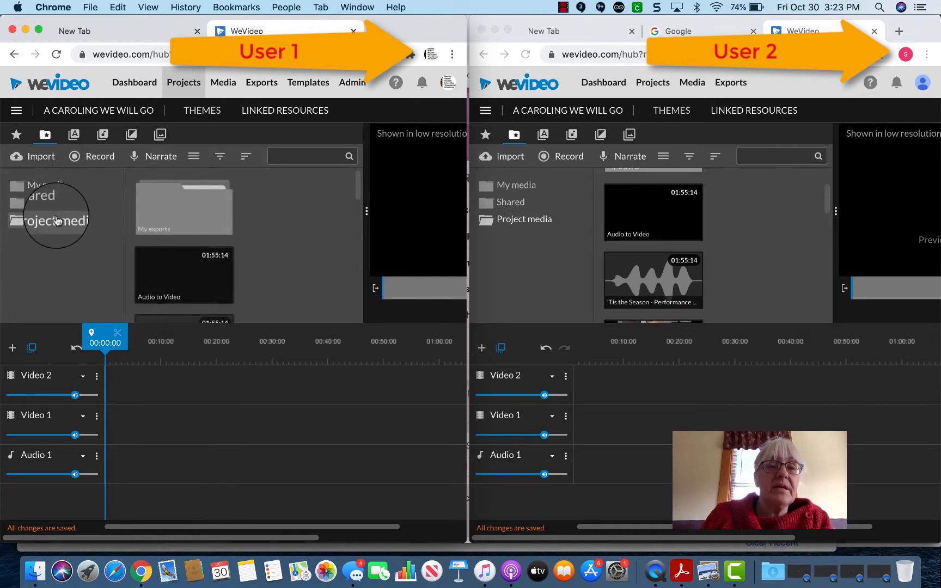
{"action": "scroll", "coordinate": [294, 241], "scroll_direction": "down", "scroll_amount": 10}
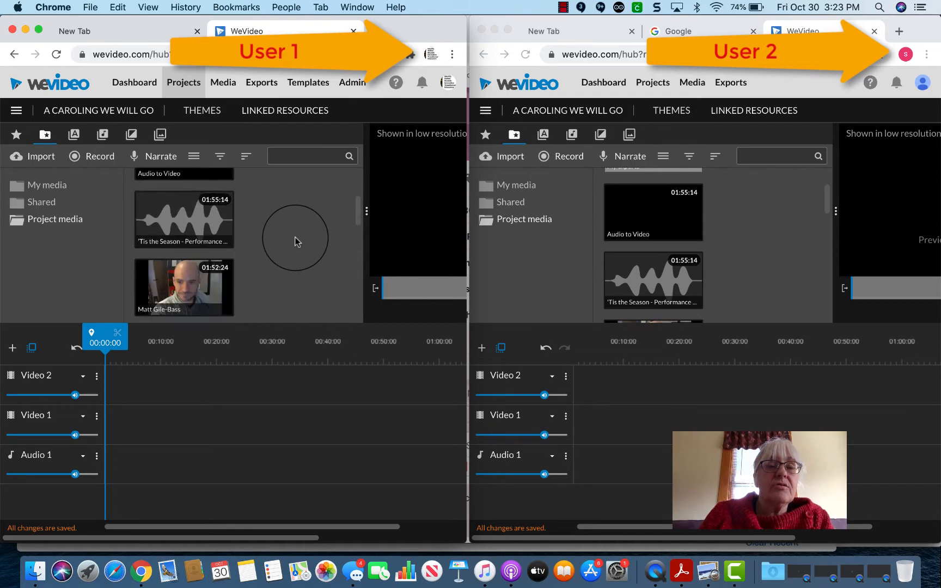
{"action": "scroll", "coordinate": [295, 241], "scroll_direction": "down", "scroll_amount": 8}
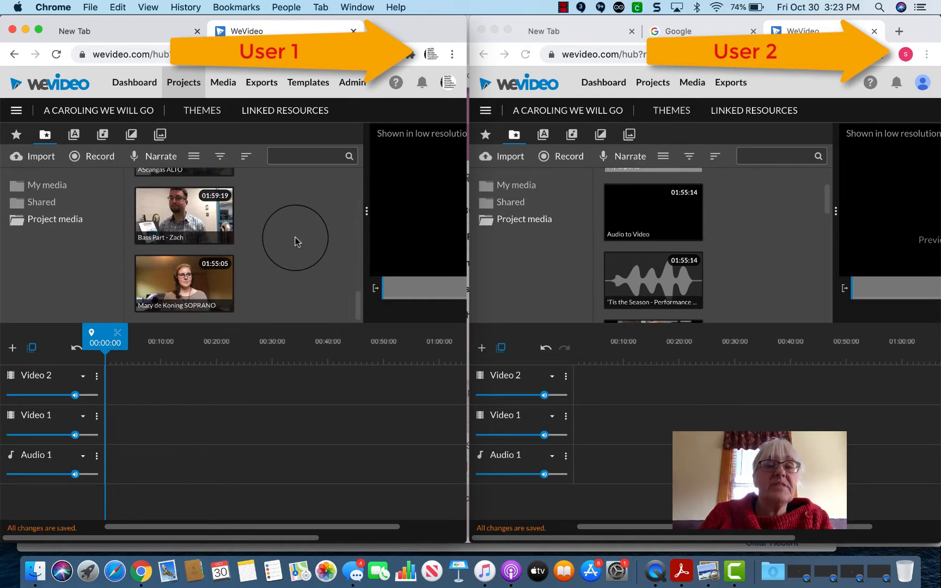
{"action": "scroll", "coordinate": [294, 241], "scroll_direction": "up", "scroll_amount": 20}
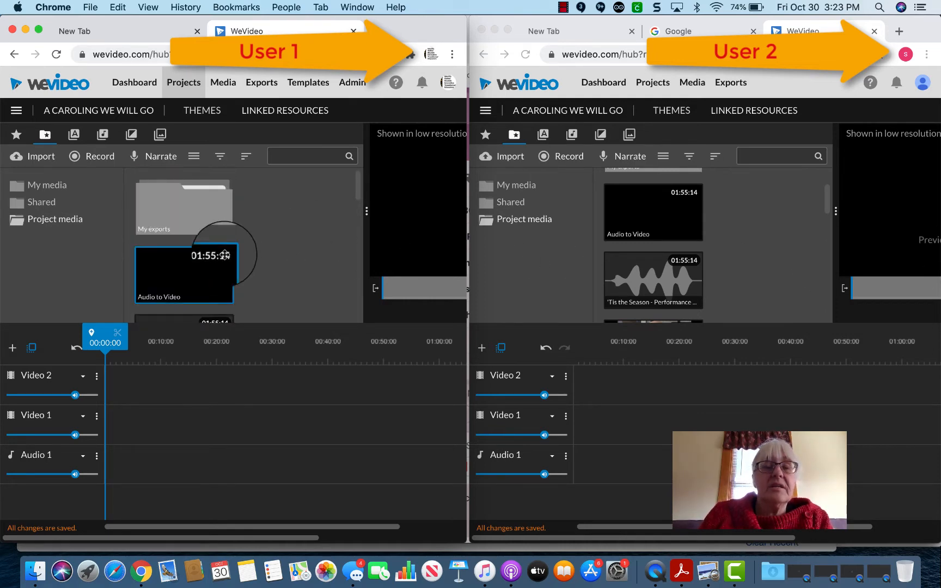
{"action": "scroll", "coordinate": [283, 223], "scroll_direction": "down", "scroll_amount": 2}
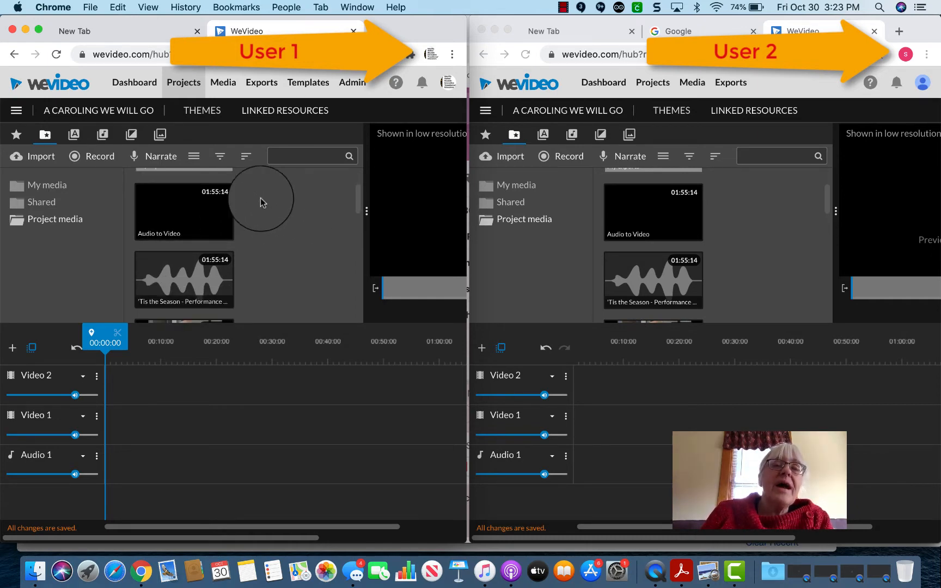
{"action": "left_click", "coordinate": [184, 213]}
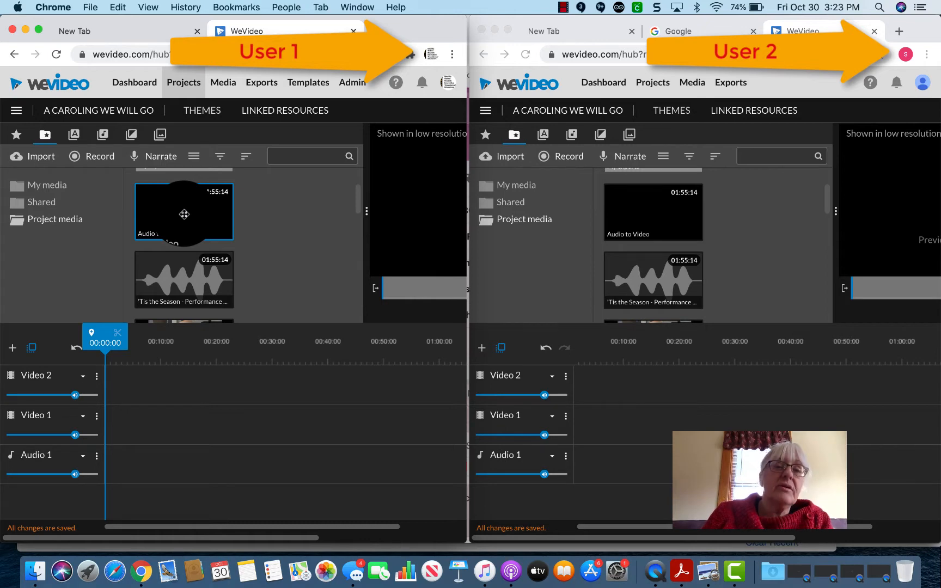
{"action": "left_click_drag", "start_coordinate": [184, 214], "coordinate": [122, 423]}
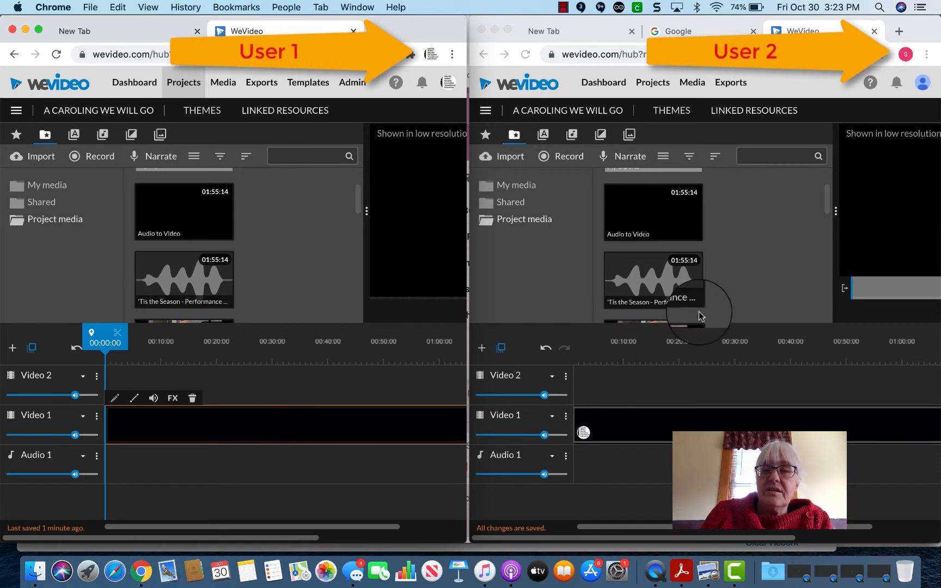
Play the timeline from the start for about 18 seconds to listen to the placed clip, and stop playback
{"action": "scroll", "coordinate": [304, 280], "scroll_direction": "down", "scroll_amount": 3}
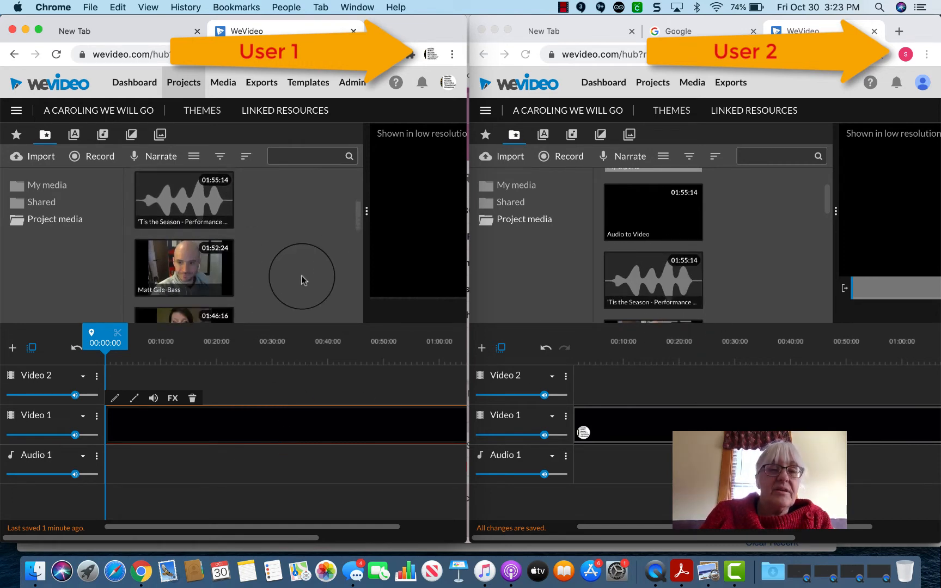
{"action": "scroll", "coordinate": [303, 281], "scroll_direction": "up", "scroll_amount": 5}
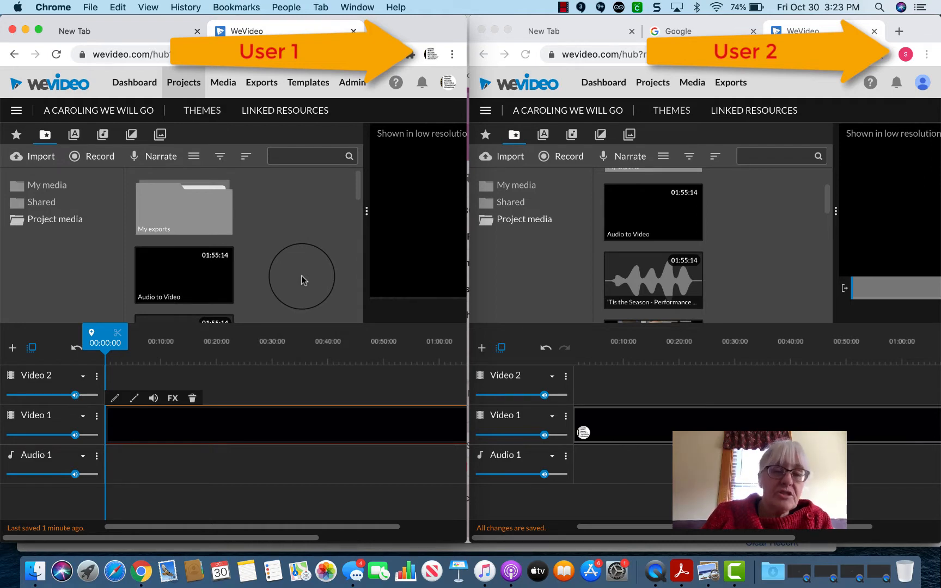
{"action": "key", "text": "space"}
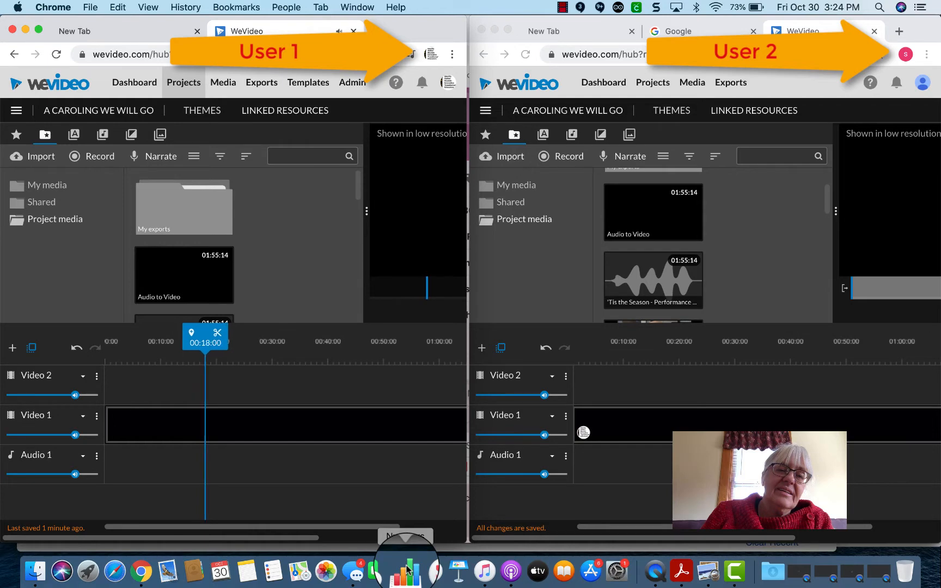
{"action": "key", "text": "space"}
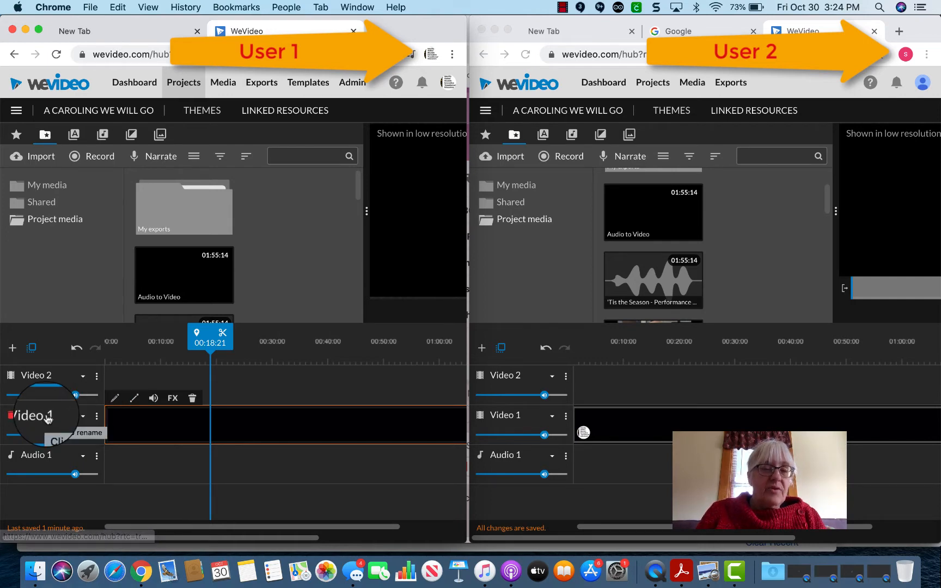
Rename the Video 1 track "Orchestra"
{"action": "left_click", "coordinate": [97, 416]}
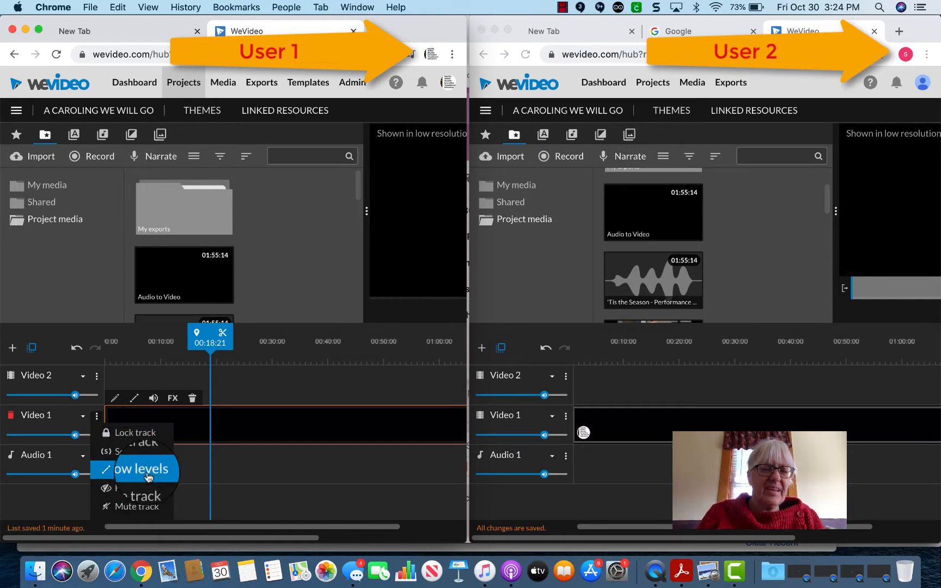
{"action": "scroll", "coordinate": [148, 477], "scroll_direction": "down", "scroll_amount": 1}
{"action": "scroll", "coordinate": [139, 479], "scroll_direction": "up", "scroll_amount": 1}
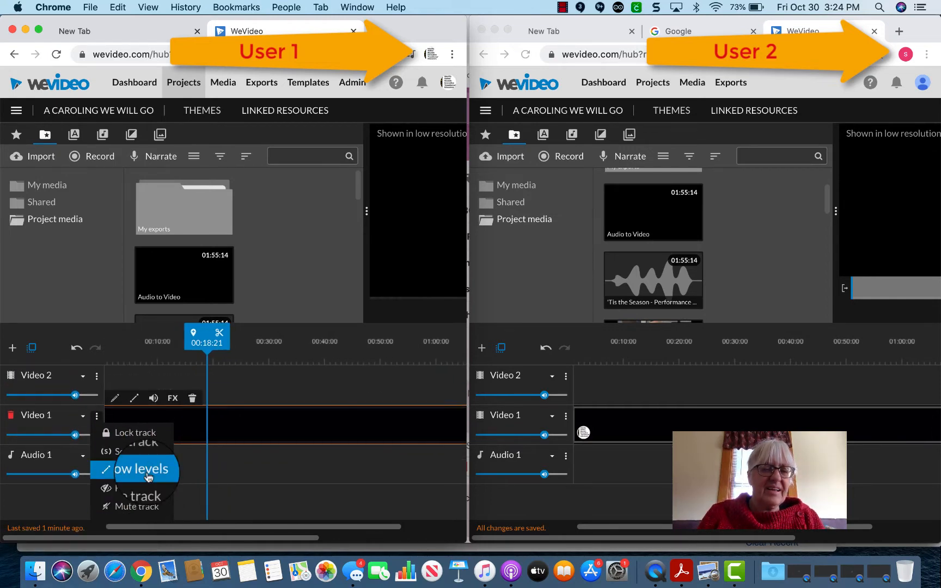
{"action": "double_click", "coordinate": [50, 416]}
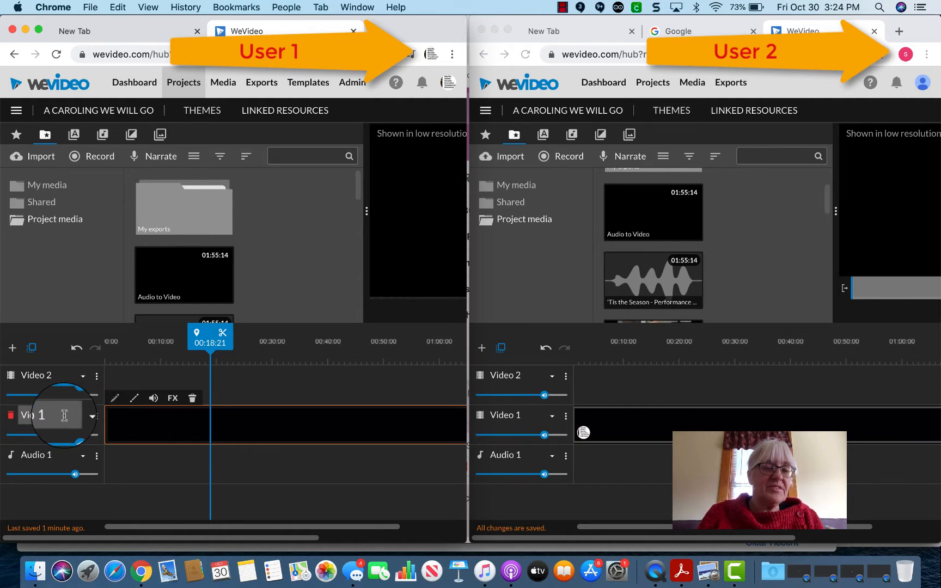
{"action": "left_click_drag", "start_coordinate": [64, 415], "coordinate": [3, 415]}
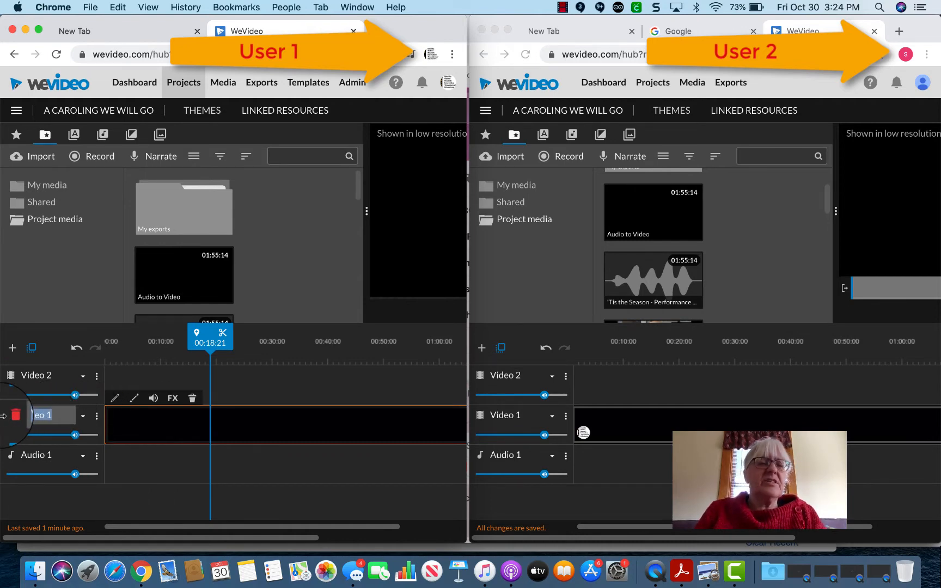
{"action": "type", "text": "M"}
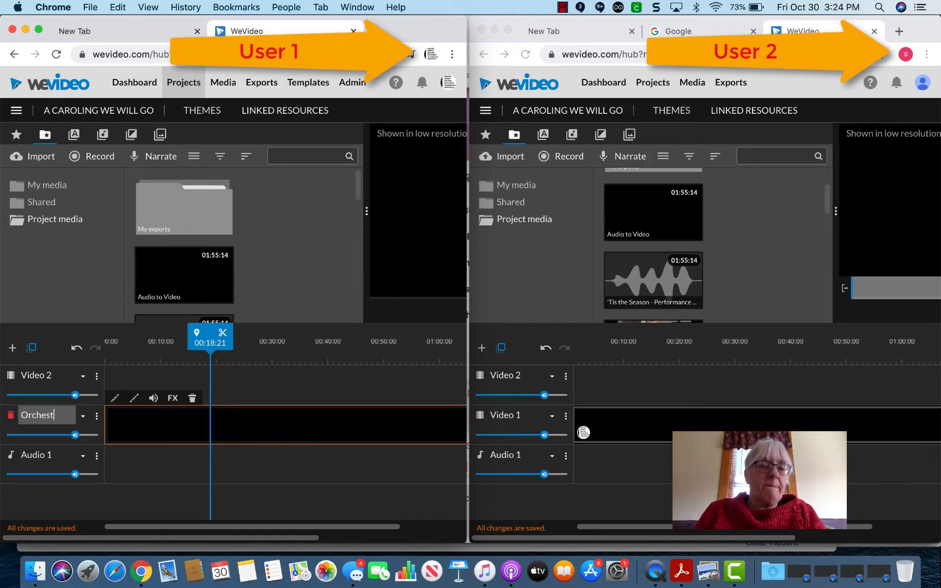
{"action": "type", "text": "rchestra"}
{"action": "key", "text": "Return"}
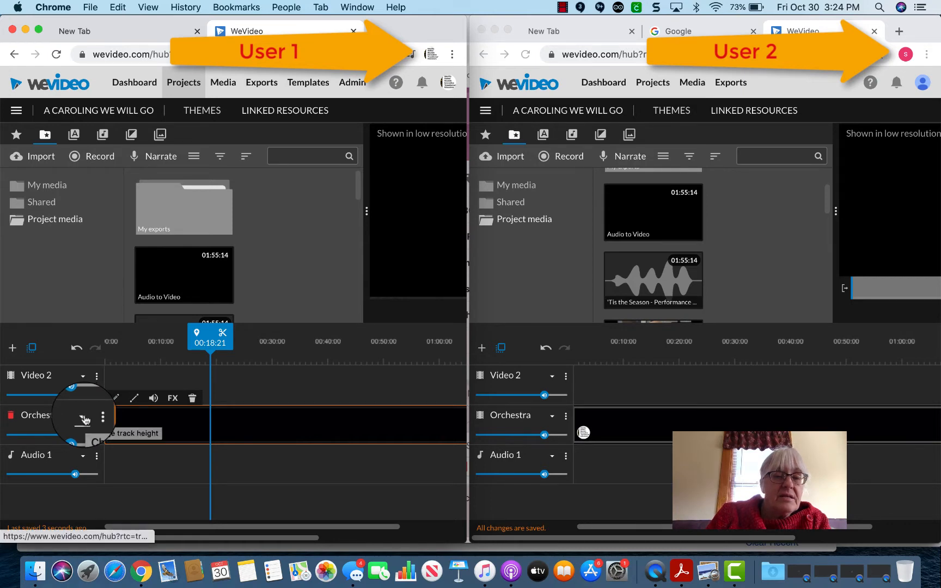
Display the volume settings and audio waveform of the Orchestra clip in both users' windows, closing User 2's settings
{"action": "left_click", "coordinate": [154, 399]}
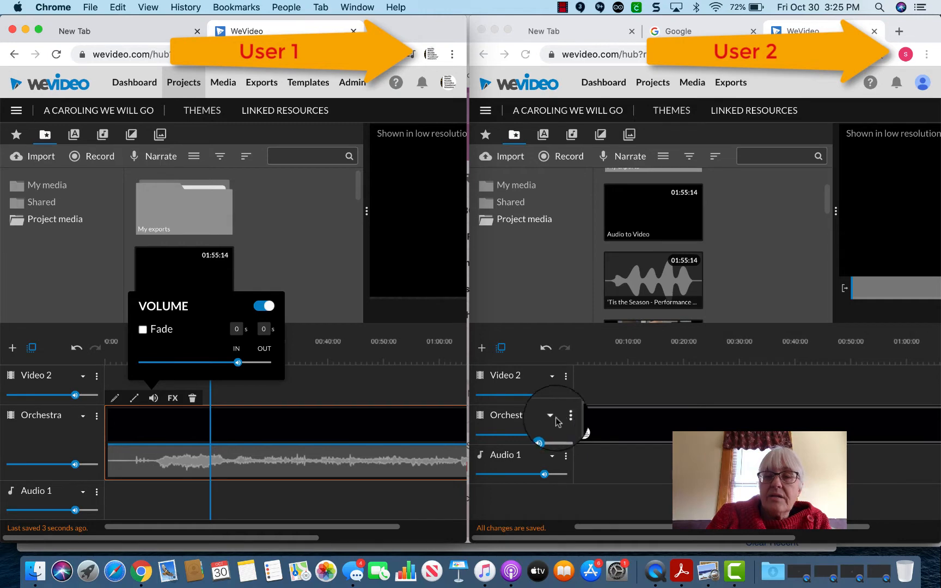
{"action": "left_click", "coordinate": [594, 466]}
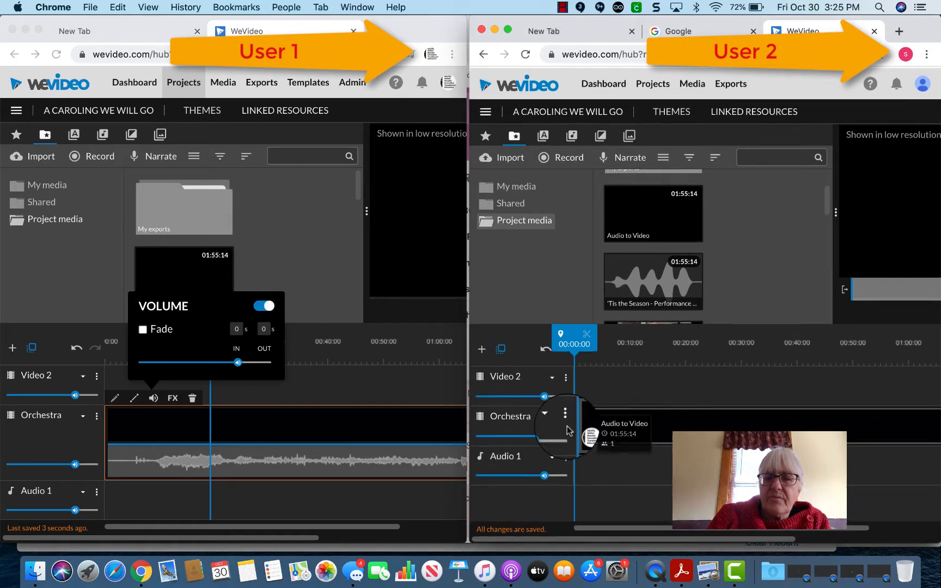
{"action": "left_click", "coordinate": [627, 420]}
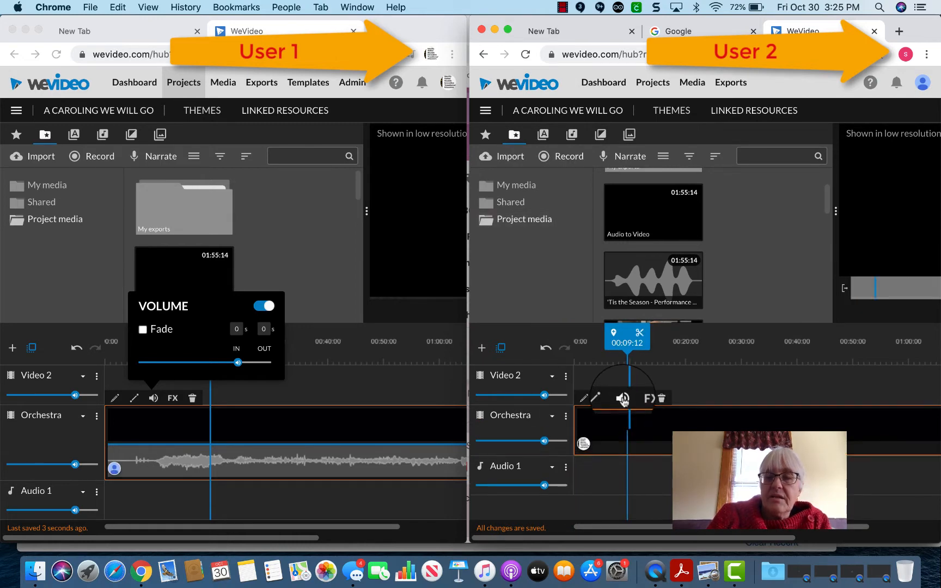
{"action": "left_click", "coordinate": [621, 398]}
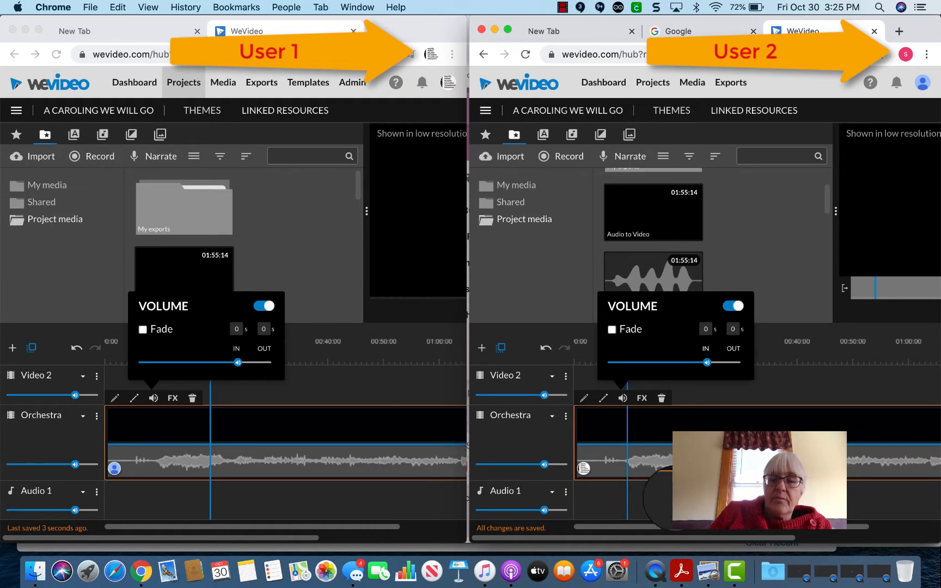
{"action": "left_click", "coordinate": [786, 395]}
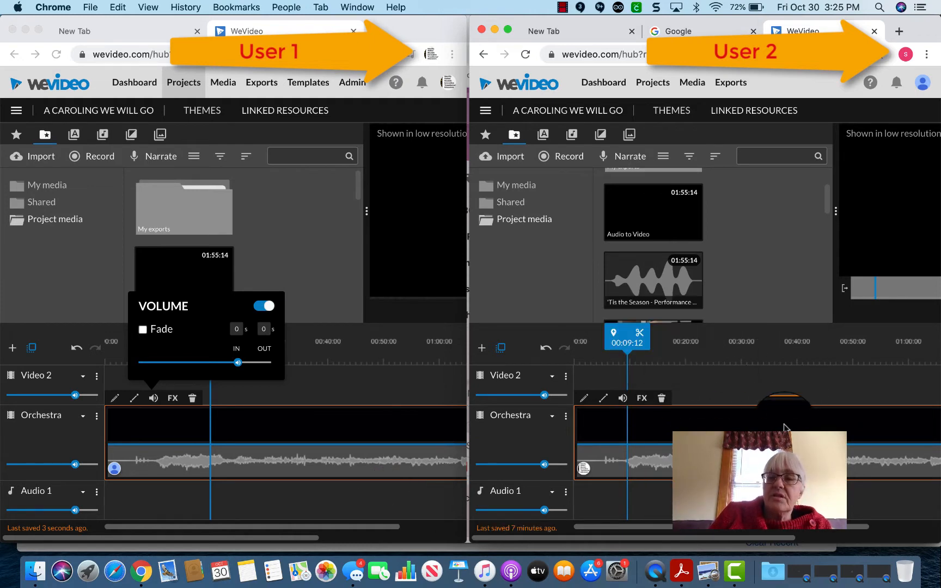
Move User 2's playhead to 00:35:01 and scrub User 1's playhead separately to about 26 seconds, with User 1's volume settings closed
{"action": "mouse_move", "coordinate": [629, 336]}
{"action": "left_mouse_down"}
{"action": "mouse_move", "coordinate": [739, 336]}
{"action": "mouse_move", "coordinate": [808, 369]}
{"action": "mouse_move", "coordinate": [598, 381]}
{"action": "mouse_move", "coordinate": [774, 380]}
{"action": "left_mouse_up"}
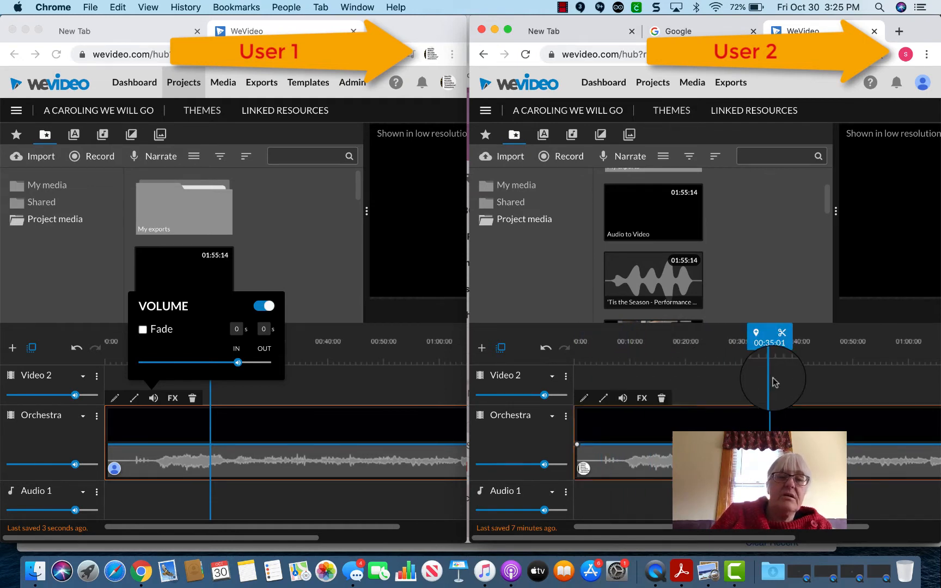
{"action": "left_click", "coordinate": [267, 428]}
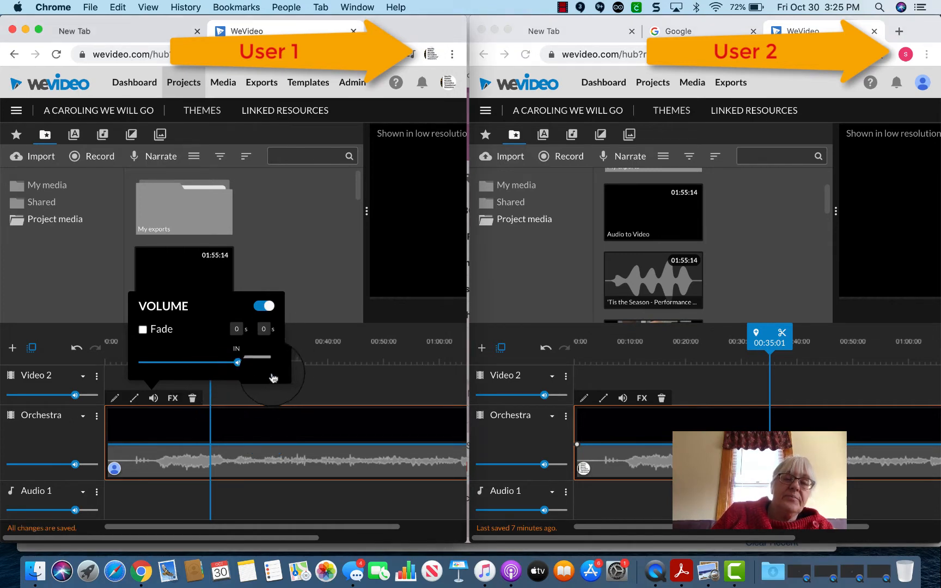
{"action": "left_click", "coordinate": [279, 435]}
{"action": "left_click_drag", "start_coordinate": [210, 336], "coordinate": [129, 338]}
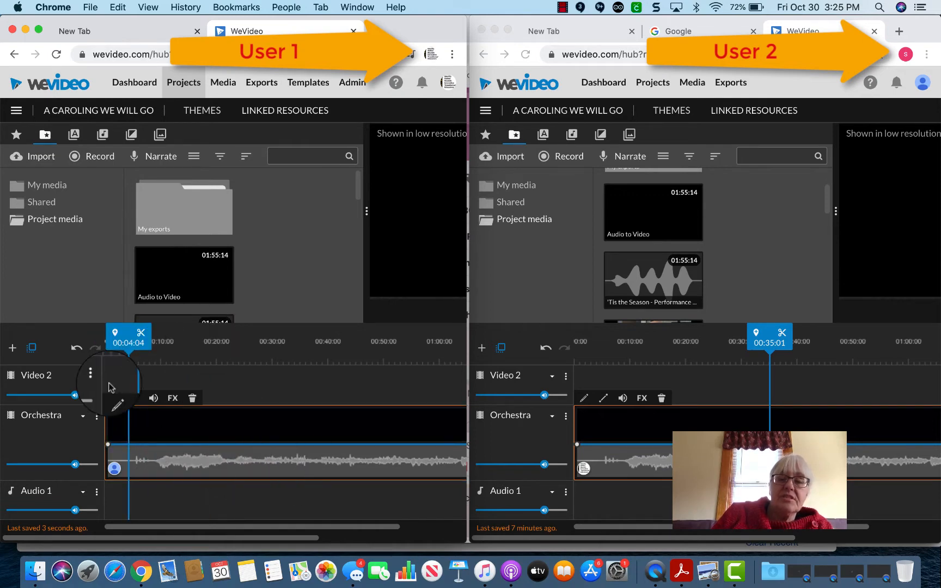
{"action": "left_click_drag", "start_coordinate": [349, 377], "coordinate": [250, 373]}
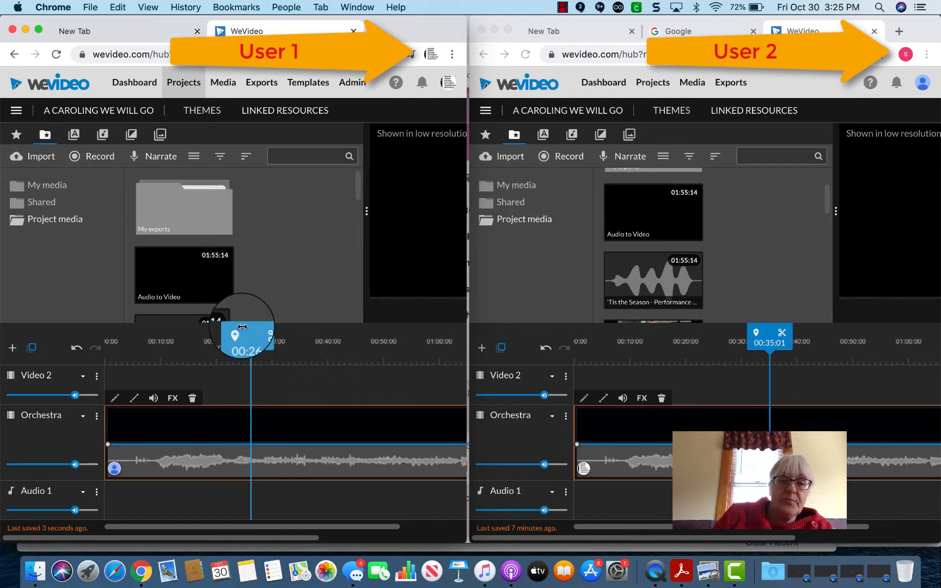
Play User 1's timeline from the start to about 00:07:15 to hear where the singing cue falls
{"action": "left_click_drag", "start_coordinate": [251, 334], "coordinate": [83, 343]}
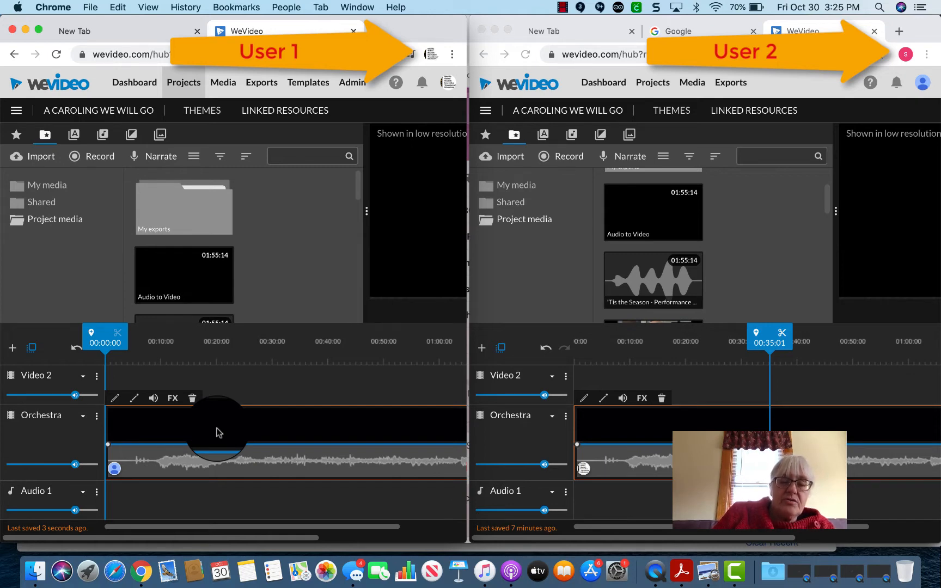
{"action": "key", "text": "space"}
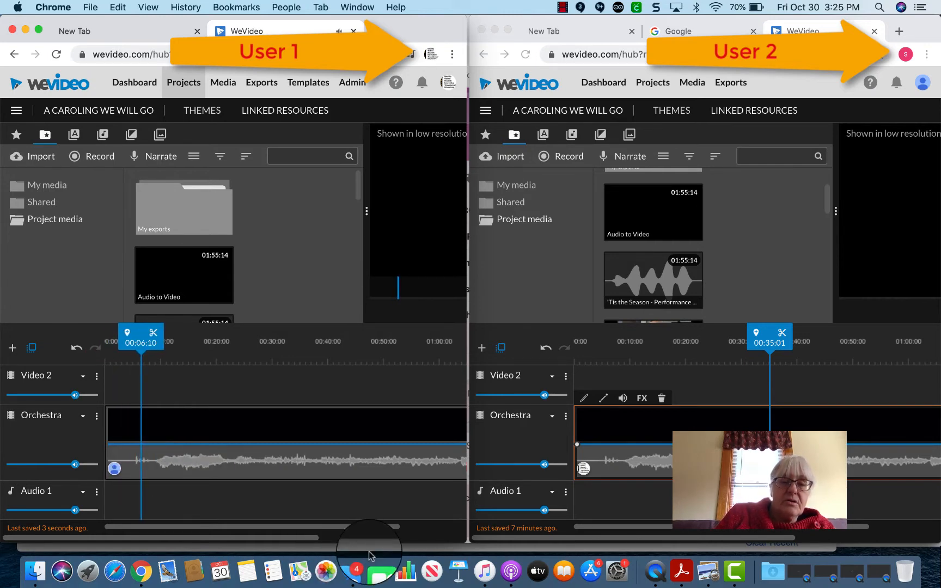
{"action": "key", "text": "space"}
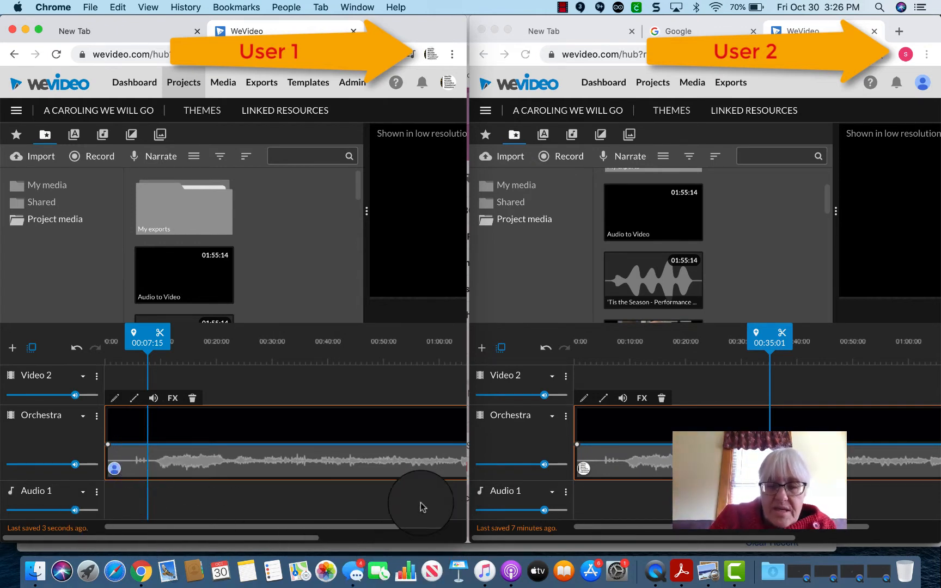
Zoom in on User 1's timeline and replay the Orchestra audio from about 4 seconds, stopping at 00:07:09
{"action": "scroll", "coordinate": [422, 507], "scroll_direction": "right", "scroll_amount": 10}
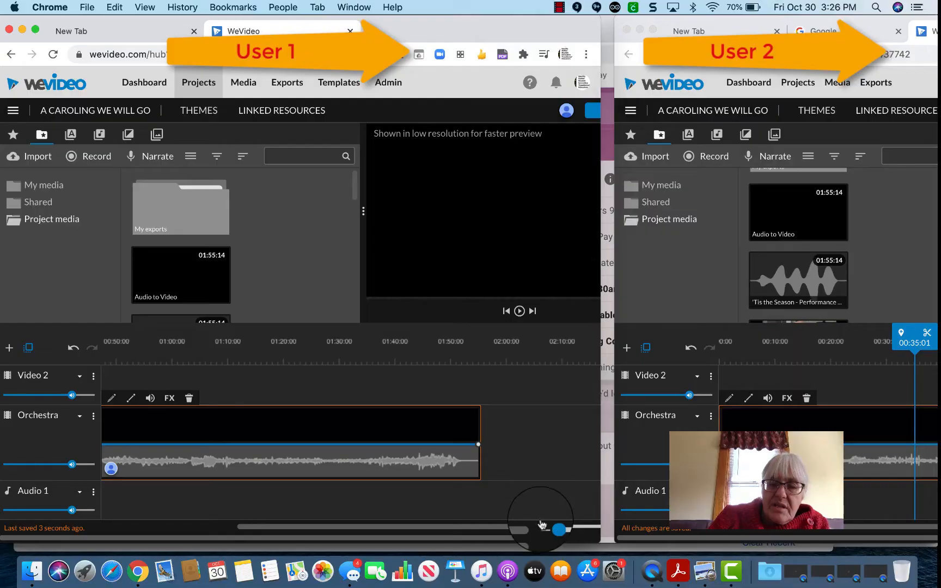
{"action": "left_click_drag", "start_coordinate": [558, 528], "coordinate": [608, 533]}
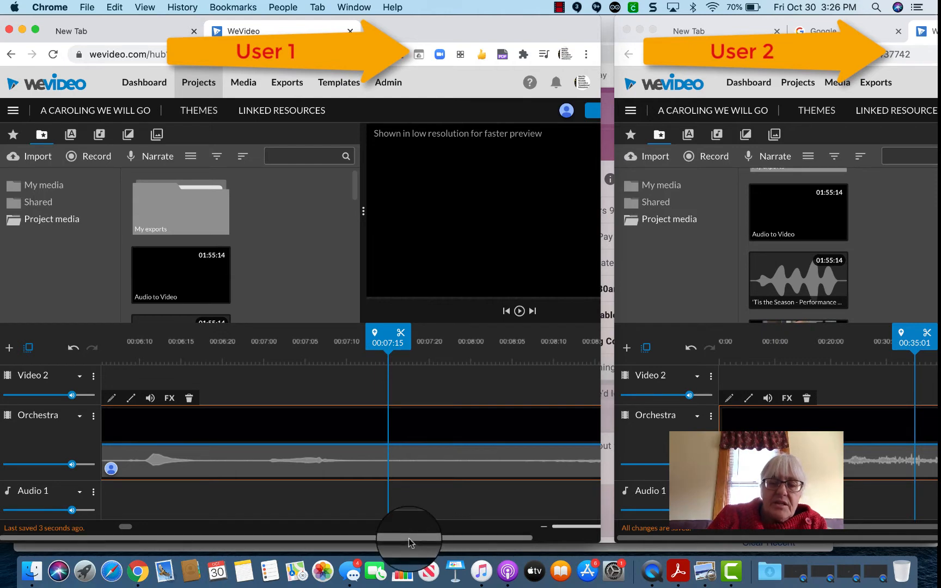
{"action": "left_click_drag", "start_coordinate": [409, 539], "coordinate": [561, 563]}
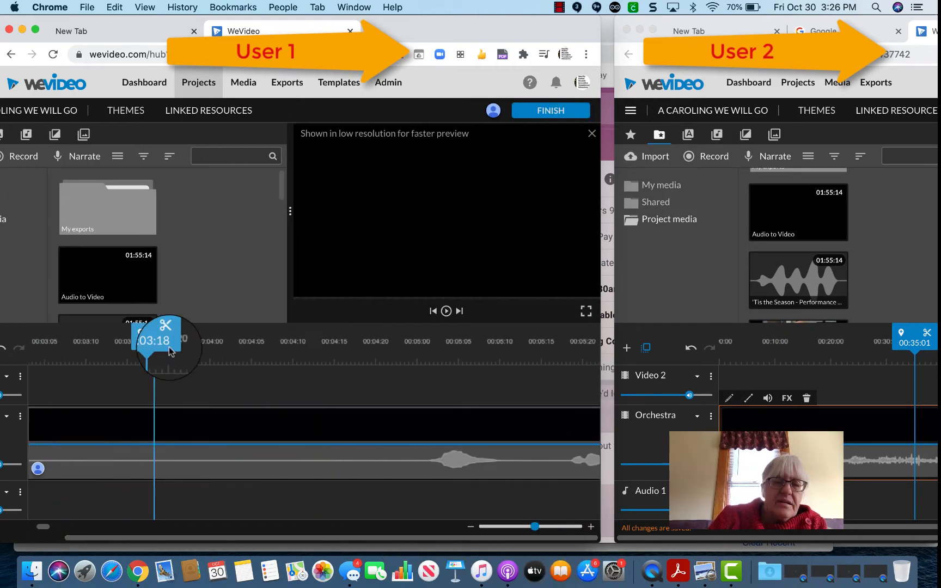
{"action": "left_click_drag", "start_coordinate": [168, 348], "coordinate": [352, 365]}
{"action": "key", "text": "space"}
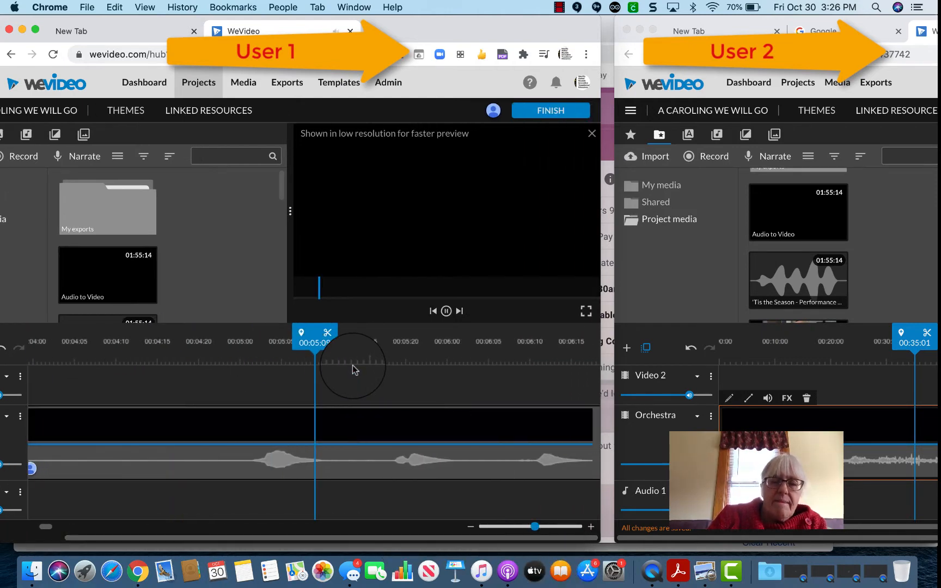
{"action": "key", "text": "space"}
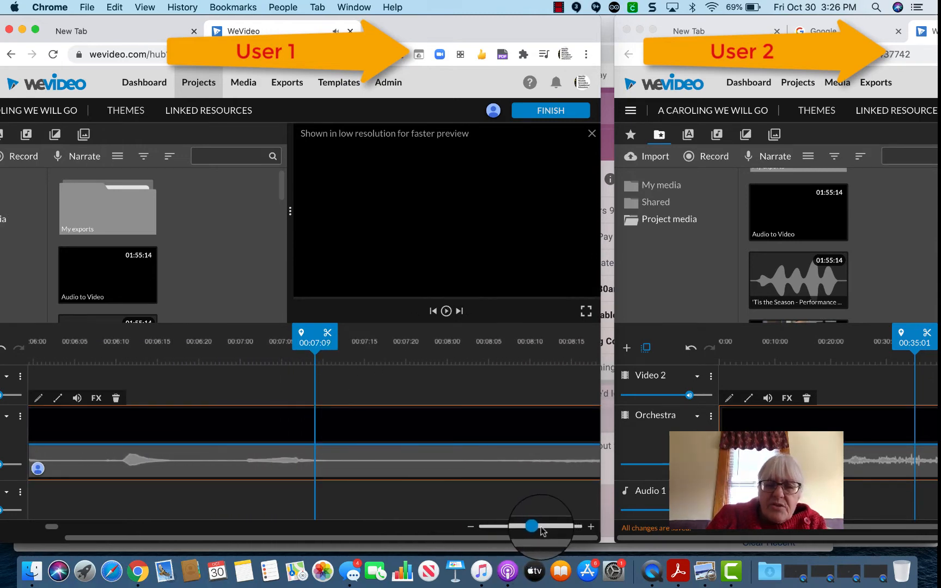
Enlarge the timeline to its maximum zoom, replay the opening audio, and add a marker at 00:07:05
{"action": "left_click_drag", "start_coordinate": [535, 527], "coordinate": [626, 528]}
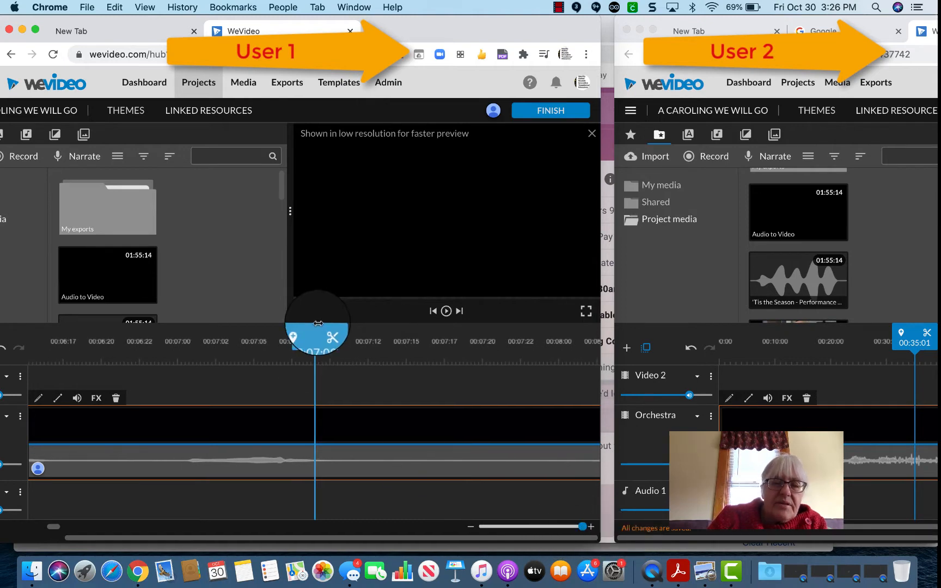
{"action": "left_click_drag", "start_coordinate": [306, 339], "coordinate": [221, 338]}
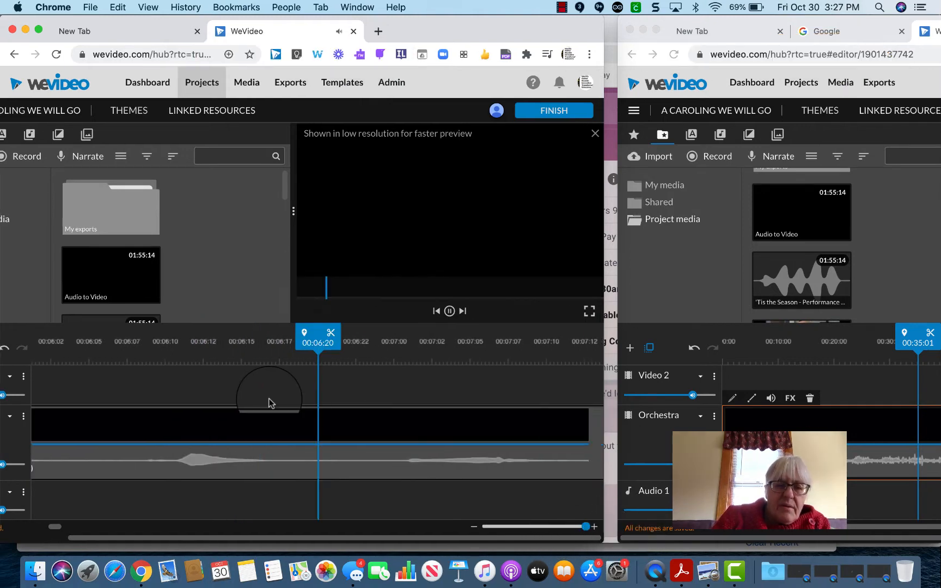
{"action": "key", "text": "space"}
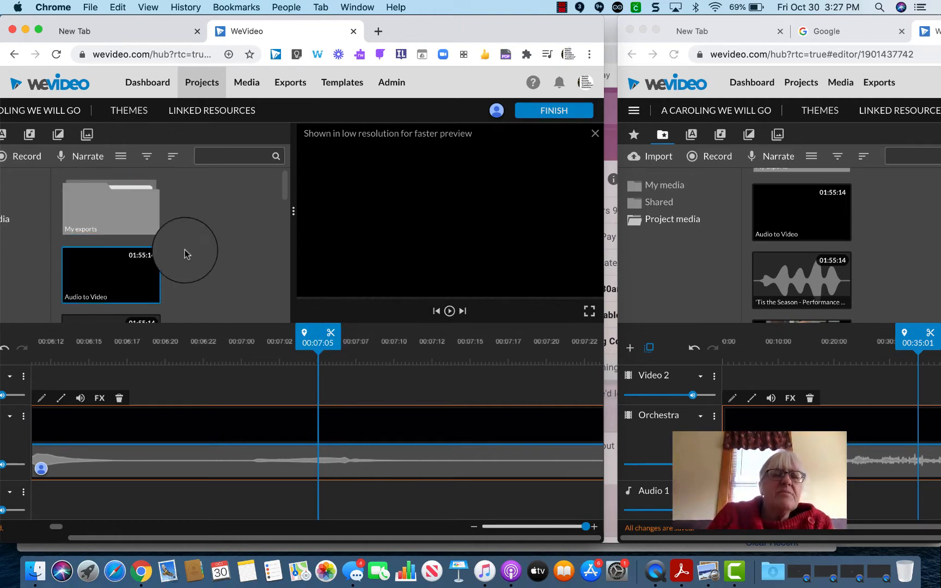
{"action": "key", "text": "m"}
From Project media, place the last soprano singer's clip on the Video 2 track starting at 00:06:16
{"action": "scroll", "coordinate": [122, 265], "scroll_direction": "down", "scroll_amount": 5}
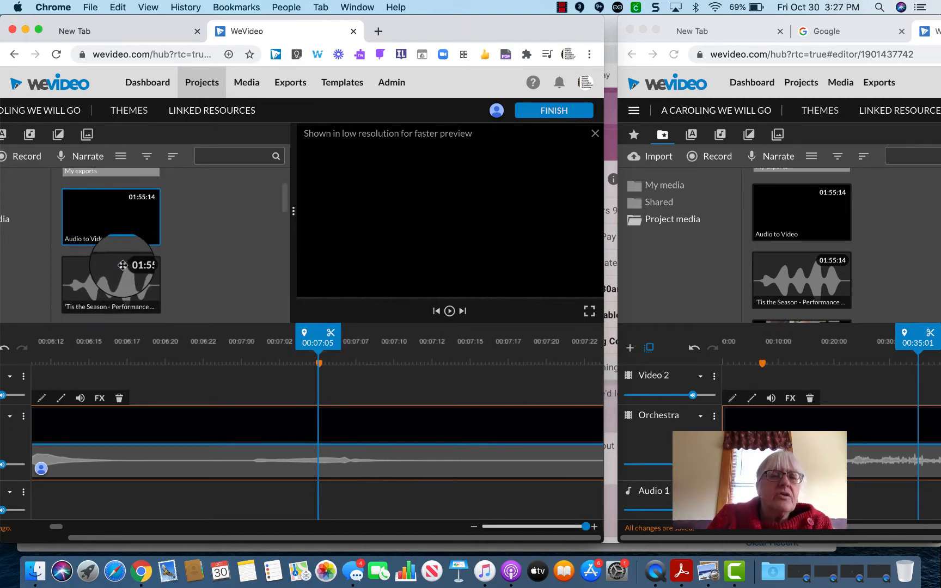
{"action": "scroll", "coordinate": [123, 268], "scroll_direction": "down", "scroll_amount": 5}
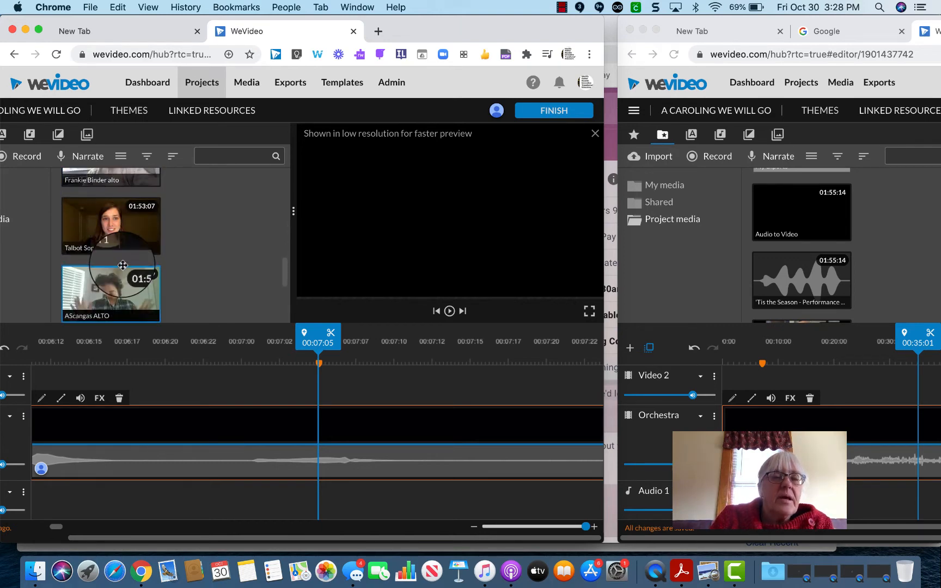
{"action": "scroll", "coordinate": [122, 265], "scroll_direction": "down", "scroll_amount": 2}
{"action": "scroll", "coordinate": [122, 265], "scroll_direction": "up", "scroll_amount": 1}
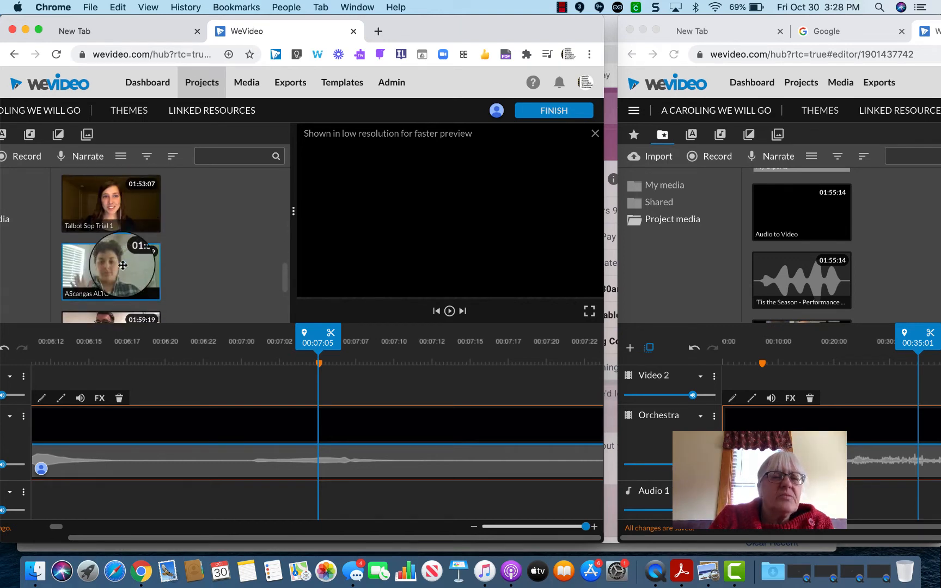
{"action": "scroll", "coordinate": [122, 265], "scroll_direction": "down", "scroll_amount": 3}
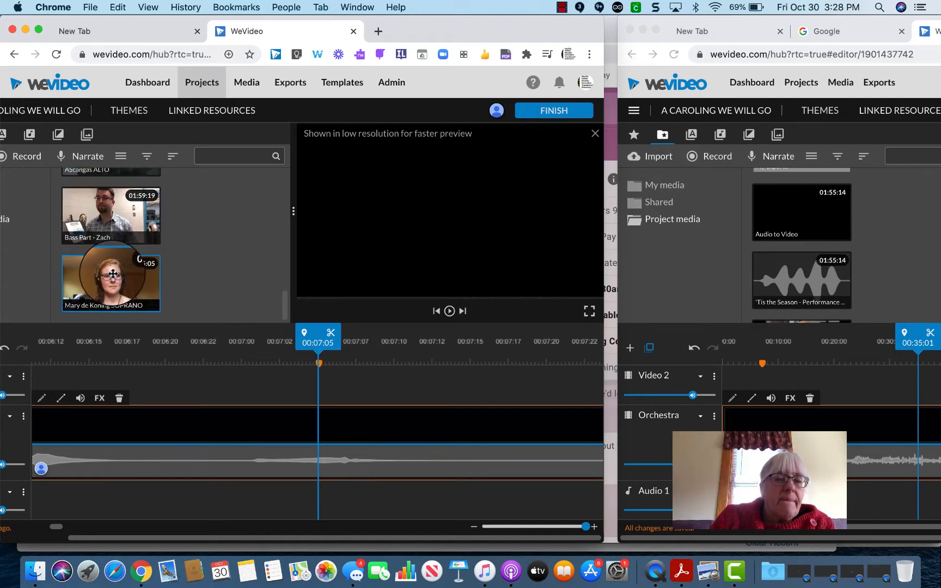
{"action": "left_click_drag", "start_coordinate": [113, 273], "coordinate": [138, 403]}
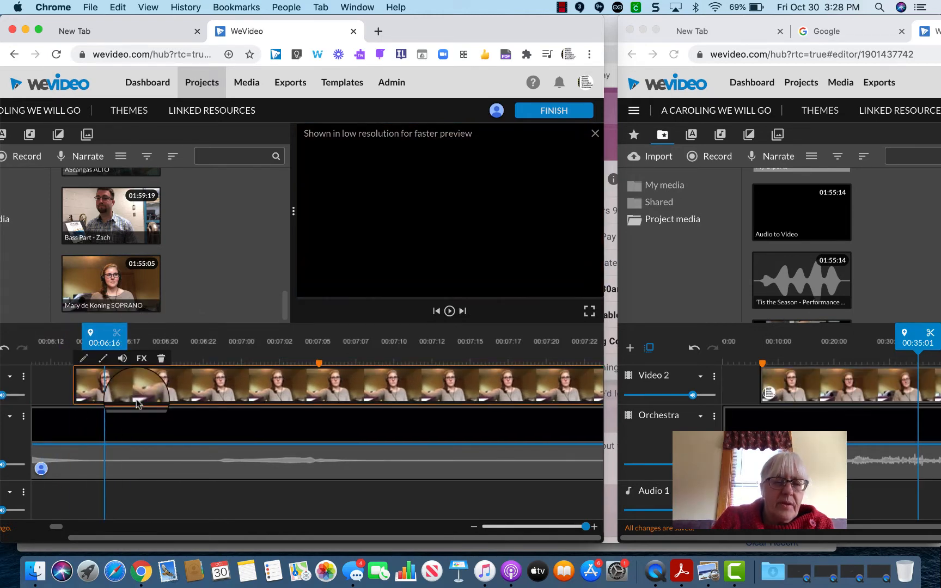
{"action": "scroll", "coordinate": [238, 400], "scroll_direction": "left", "scroll_amount": 3}
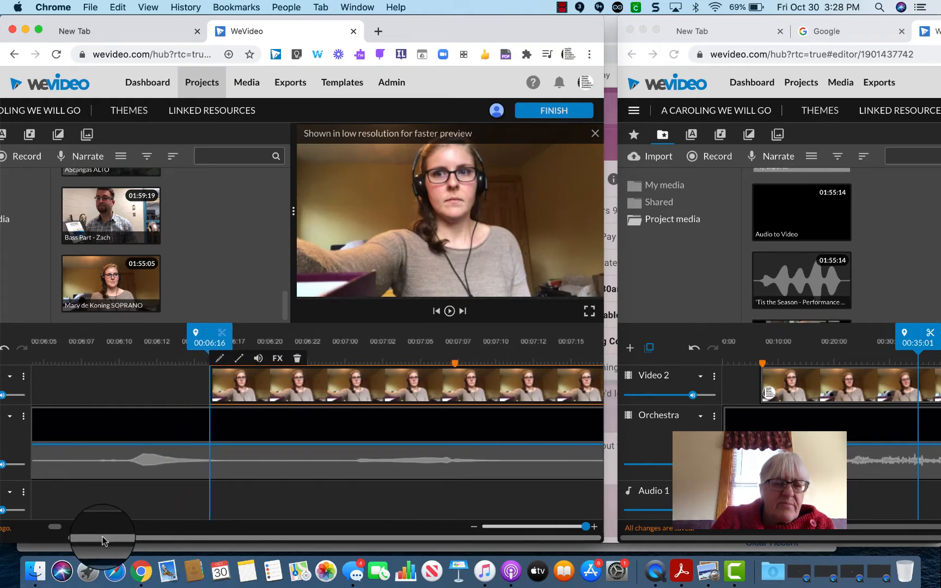
Rename the Video 2 track "Soprano -" followed by the singer's first name
{"action": "left_click_drag", "start_coordinate": [101, 539], "coordinate": [31, 541]}
{"action": "left_click", "coordinate": [42, 375]}
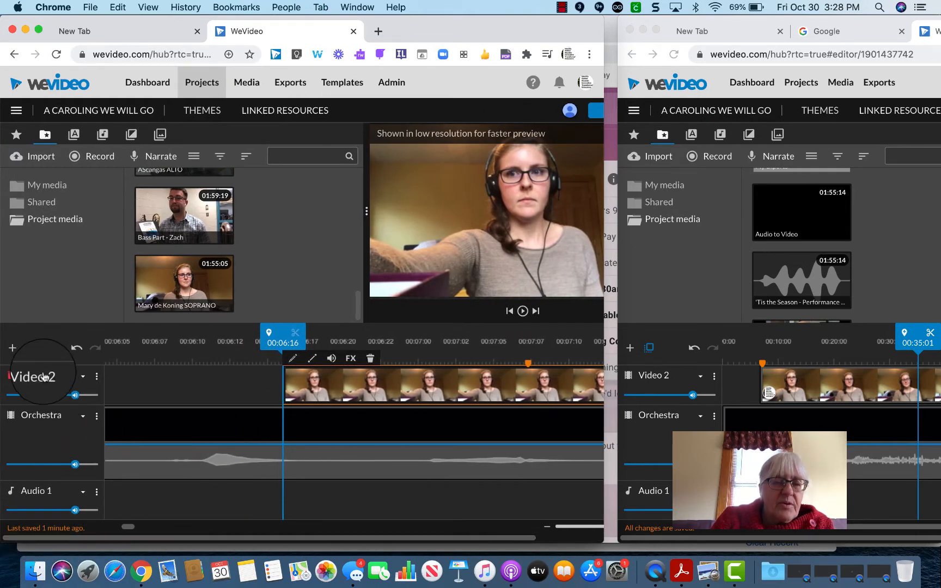
{"action": "left_click", "coordinate": [42, 375]}
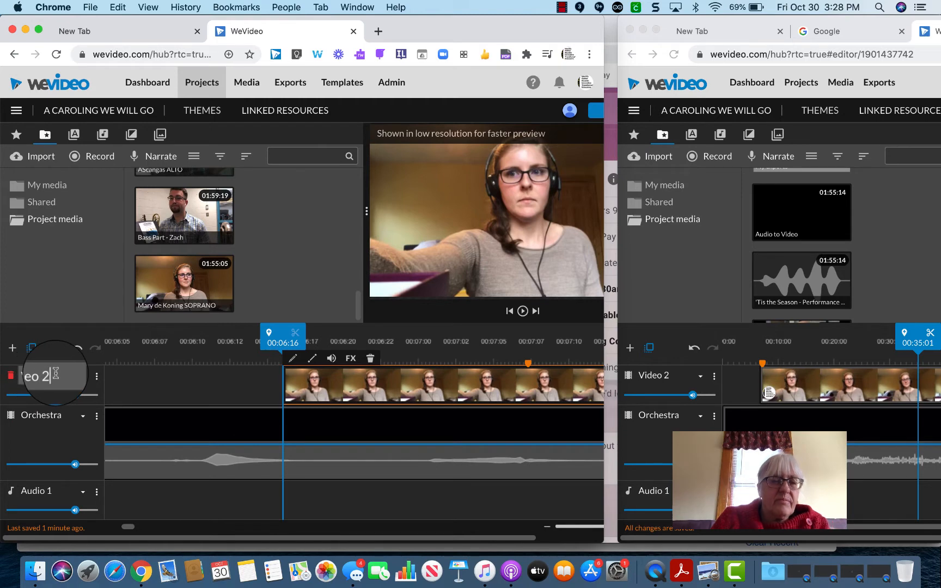
{"action": "left_click_drag", "start_coordinate": [55, 373], "coordinate": [19, 373]}
{"action": "type", "text": "Soprano -"}
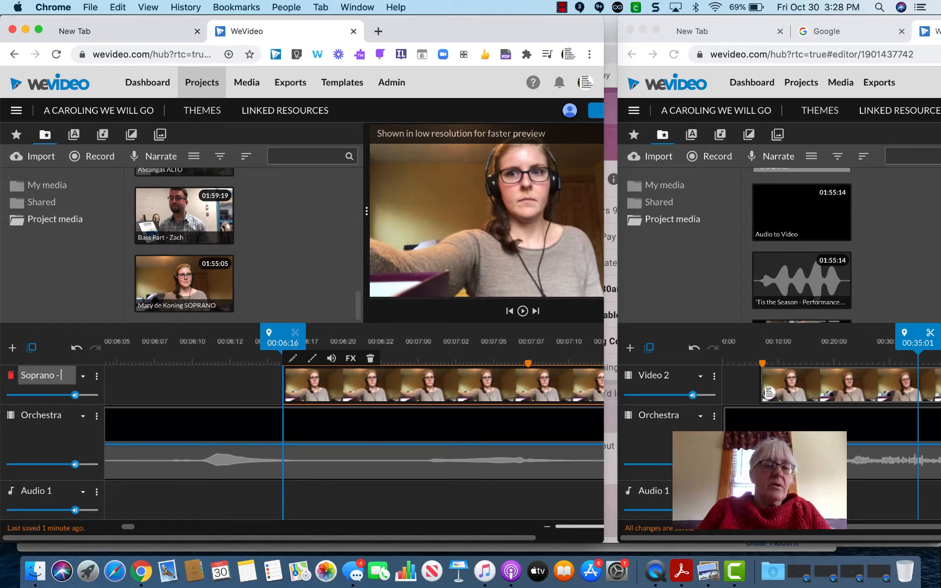
{"action": "type", "text": " Mary"}
{"action": "key", "text": "Return"}
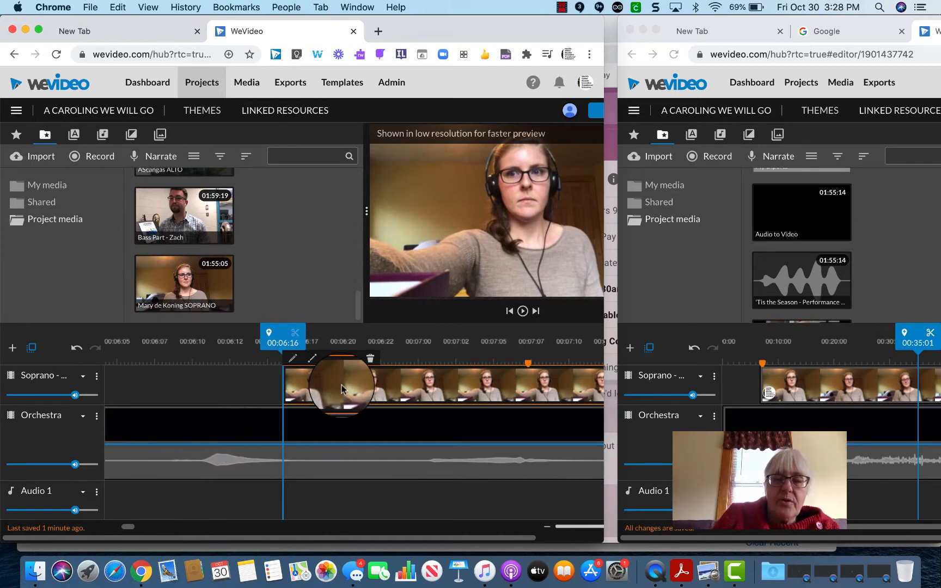
{"action": "scroll", "coordinate": [373, 481], "scroll_direction": "right", "scroll_amount": 5}
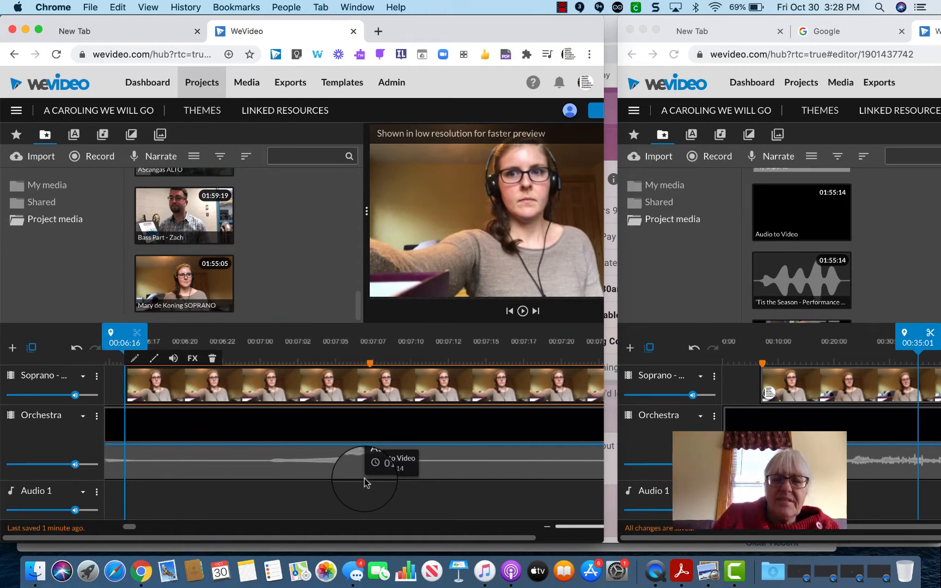
{"action": "scroll", "coordinate": [365, 481], "scroll_direction": "right", "scroll_amount": 5}
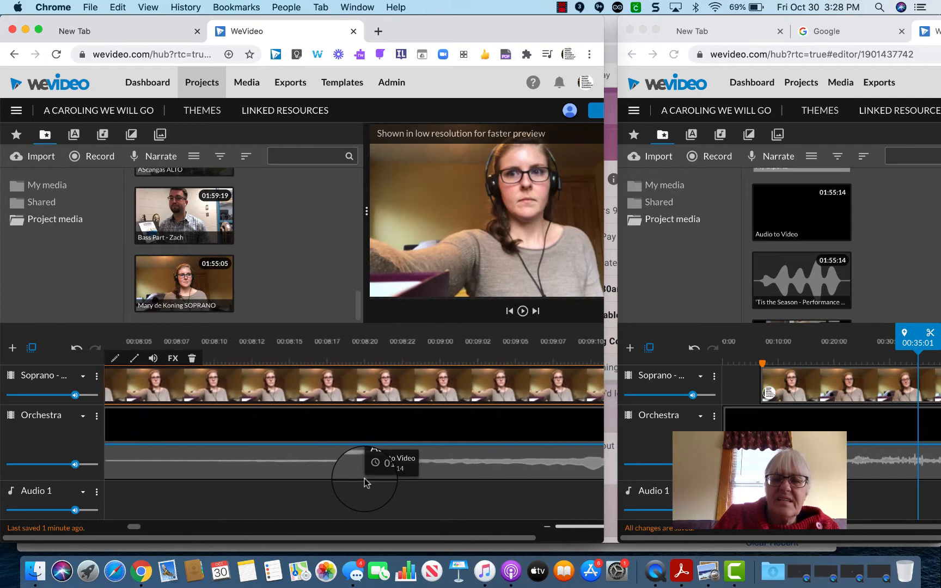
{"action": "scroll", "coordinate": [365, 482], "scroll_direction": "left", "scroll_amount": 15}
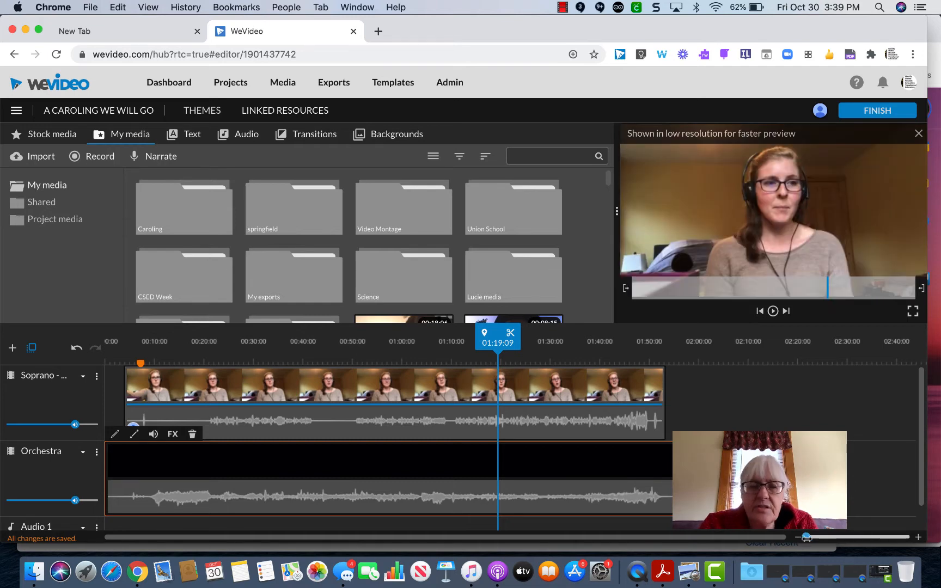
Zoom in on the timeline's opening and shift the soprano clip slightly earlier to align its clap with the cue marker
{"action": "left_click_drag", "start_coordinate": [806, 537], "coordinate": [830, 537]}
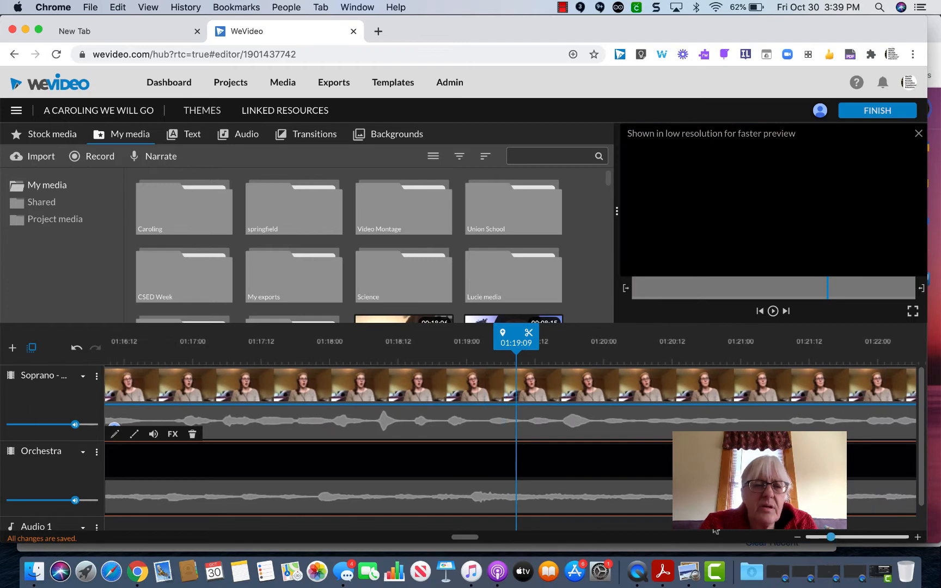
{"action": "scroll", "coordinate": [299, 387], "scroll_direction": "left", "scroll_amount": 7}
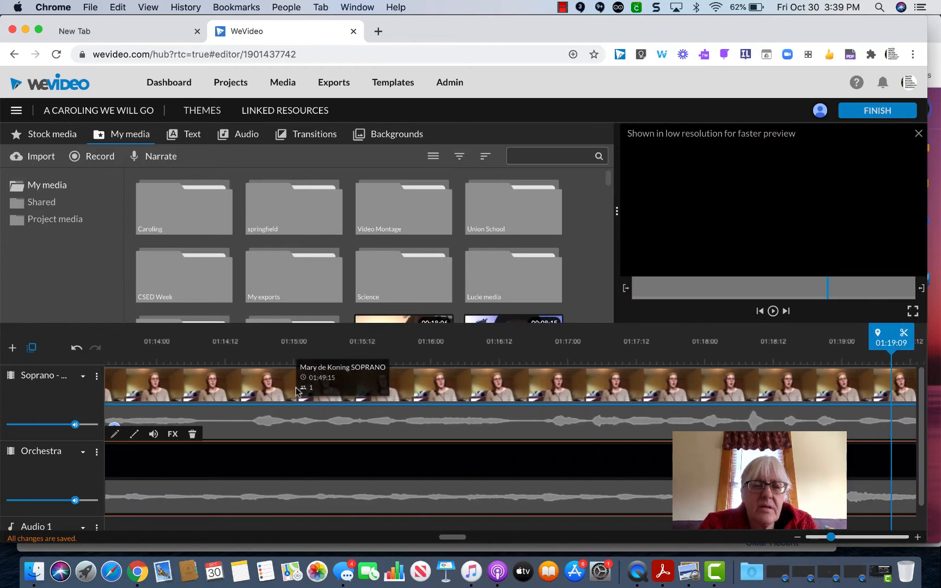
{"action": "scroll", "coordinate": [297, 391], "scroll_direction": "left", "scroll_amount": 20}
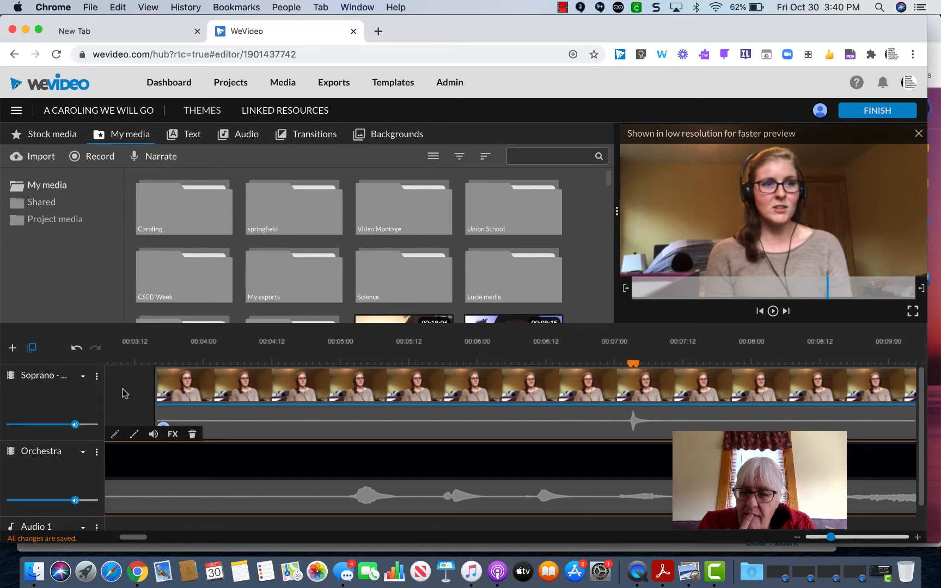
{"action": "key", "text": "Left"}
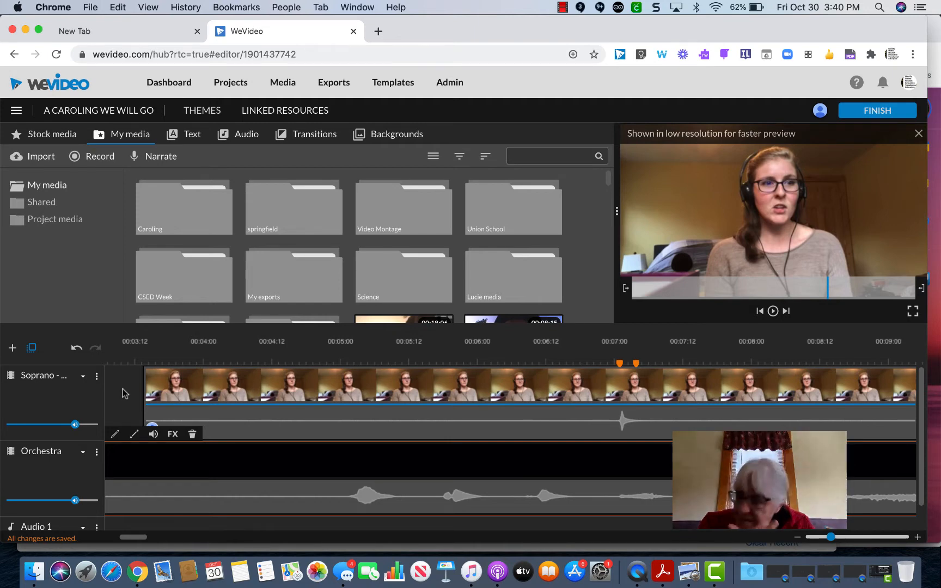
Play the soprano clip with the orchestra from 00:05:01 to check their alignment, stopping at 00:25:14
{"action": "left_click", "coordinate": [346, 391]}
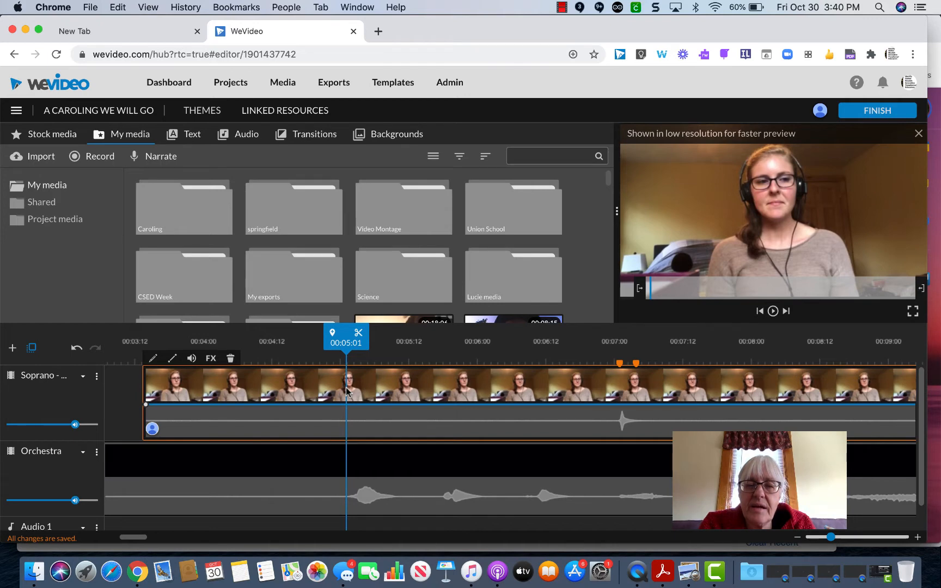
{"action": "key", "text": "space"}
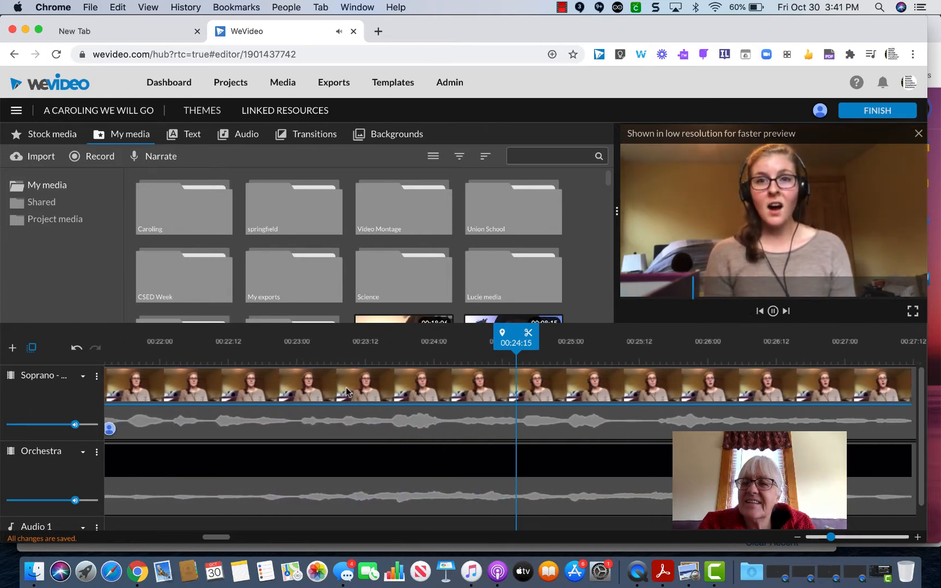
{"action": "left_click", "coordinate": [346, 391]}
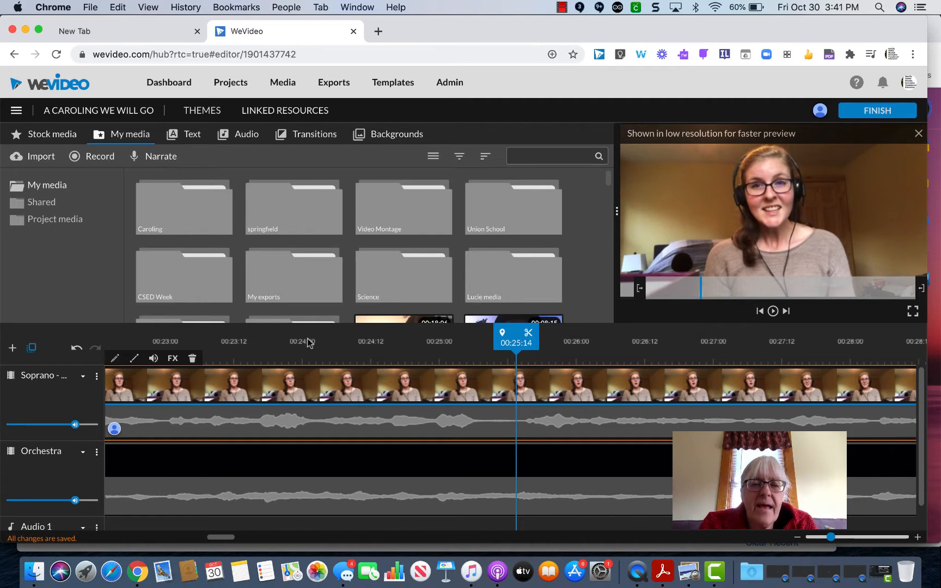
{"action": "scroll", "coordinate": [256, 392], "scroll_direction": "left", "scroll_amount": 2}
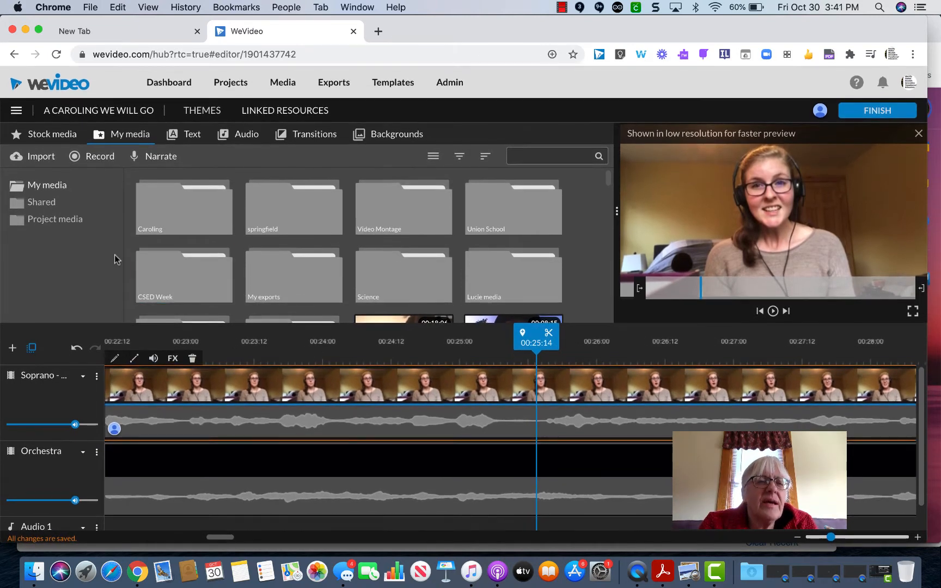
Display the Project media and add a new video track named with the bass singer's first name
{"action": "left_click", "coordinate": [60, 221]}
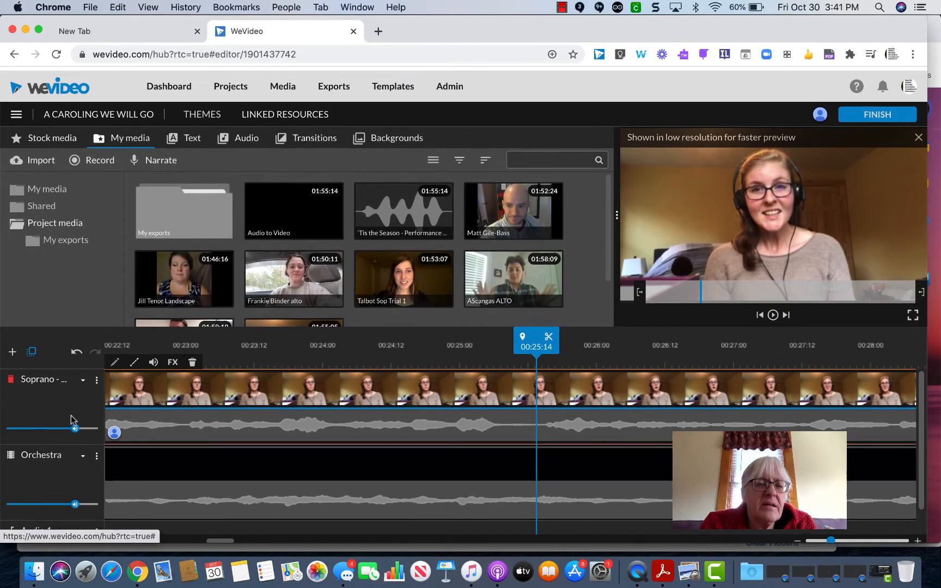
{"action": "scroll", "coordinate": [71, 415], "scroll_direction": "left", "scroll_amount": 1}
{"action": "left_click", "coordinate": [13, 348]}
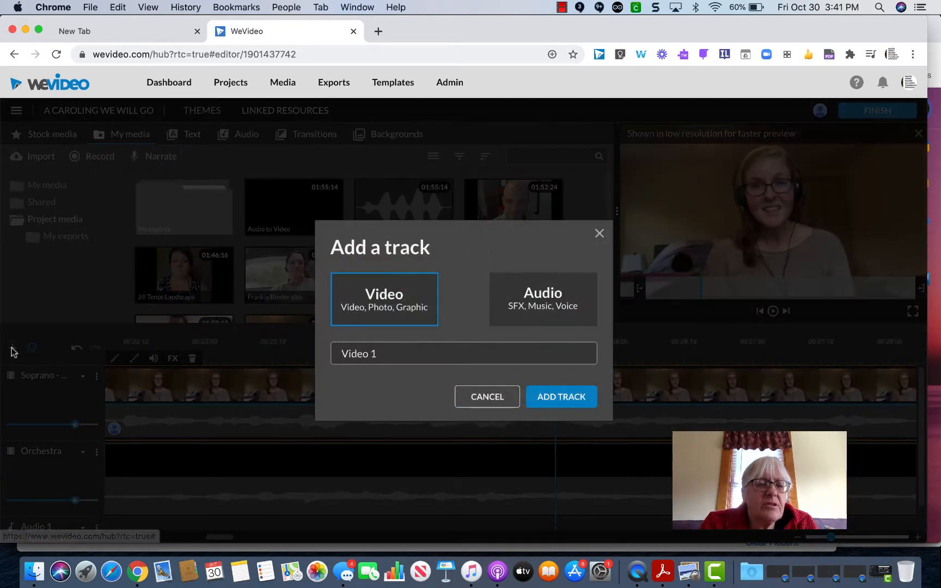
{"action": "left_click_drag", "start_coordinate": [389, 355], "coordinate": [323, 354]}
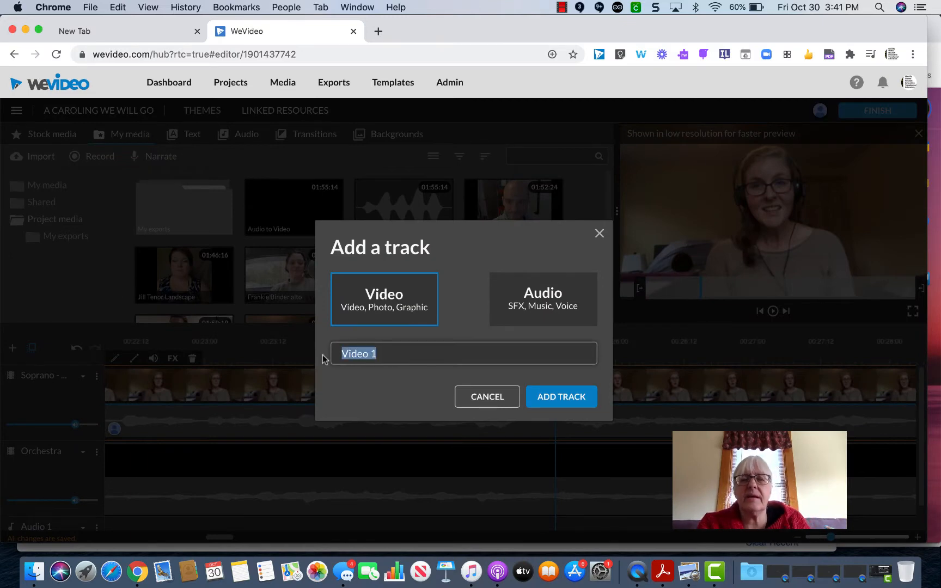
{"action": "type", "text": "A"}
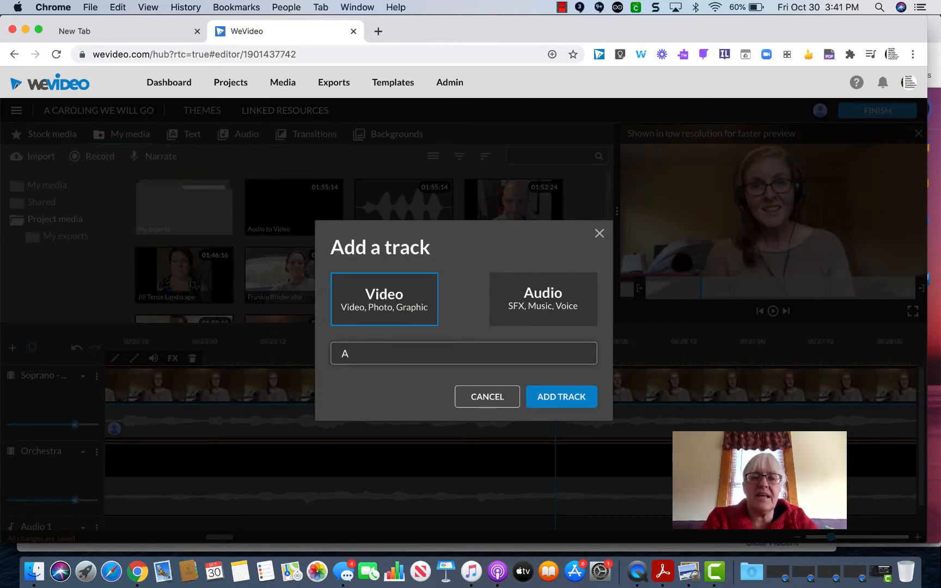
{"action": "key", "text": "BackSpace"}
{"action": "type", "text": "zach"}
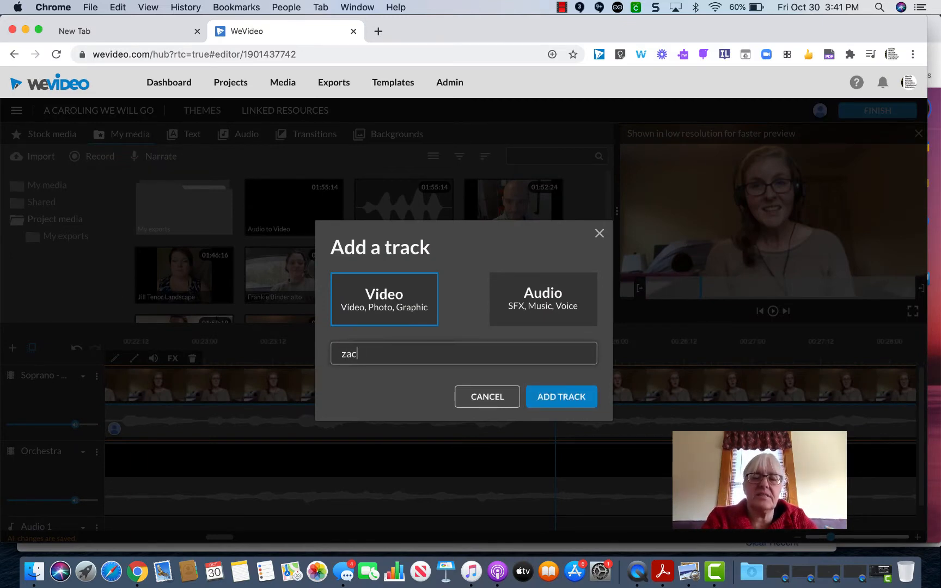
{"action": "left_click", "coordinate": [553, 396]}
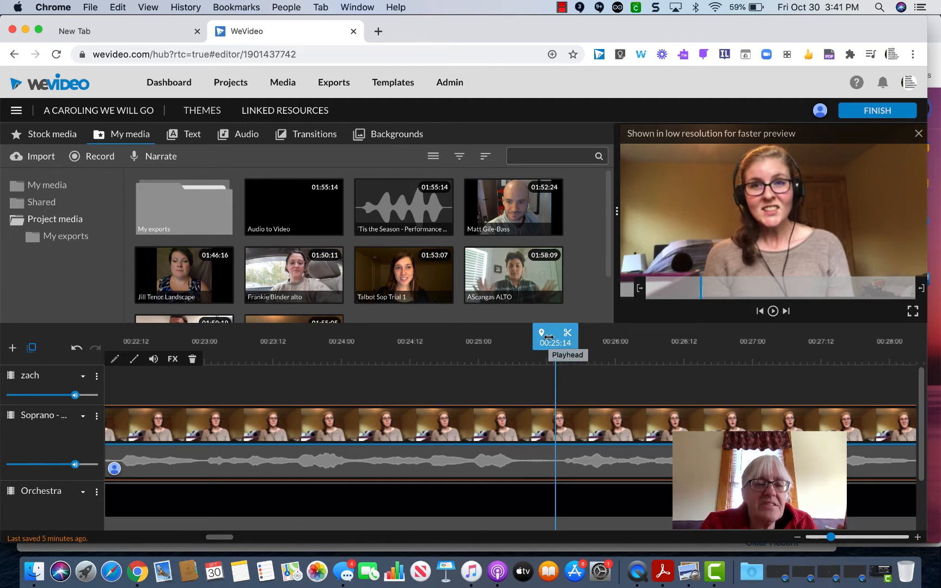
Place the bass part clip from Project media on the new video track, starting at 00:22:08
{"action": "scroll", "coordinate": [184, 245], "scroll_direction": "down", "scroll_amount": 2}
{"action": "mouse_move", "coordinate": [184, 283]}
{"action": "left_mouse_down"}
{"action": "mouse_move", "coordinate": [125, 330]}
{"action": "mouse_move", "coordinate": [122, 390]}
{"action": "mouse_move", "coordinate": [132, 390]}
{"action": "left_mouse_up"}
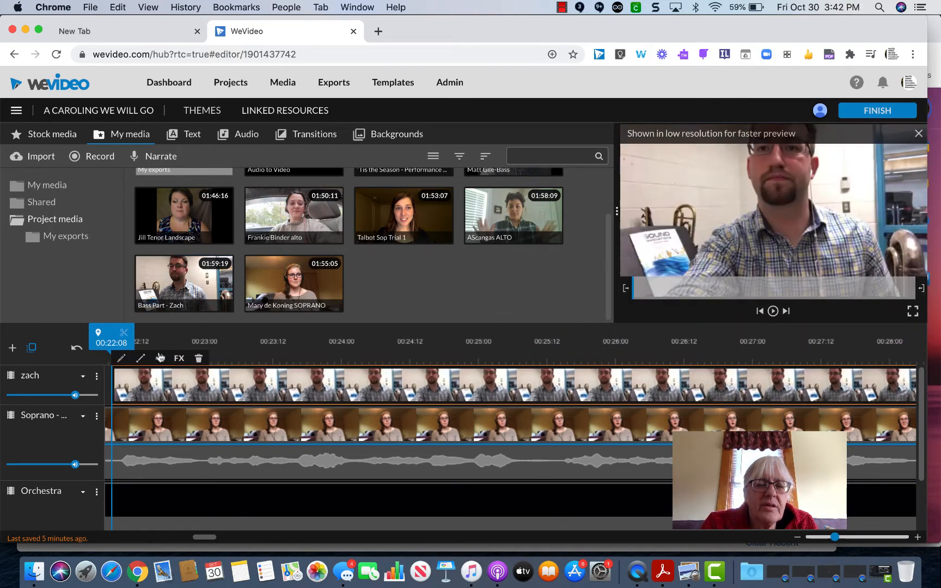
{"action": "left_click", "coordinate": [160, 357]}
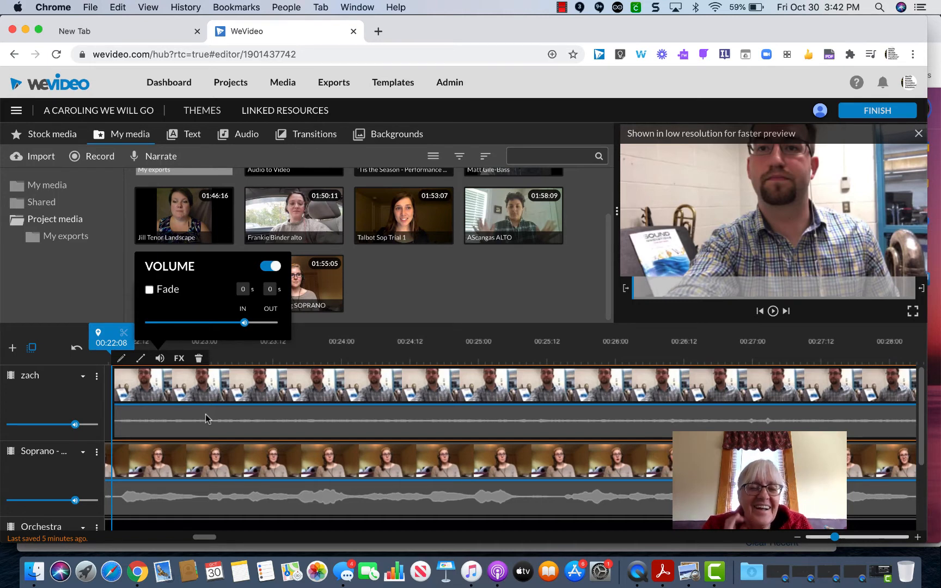
{"action": "left_click", "coordinate": [36, 480]}
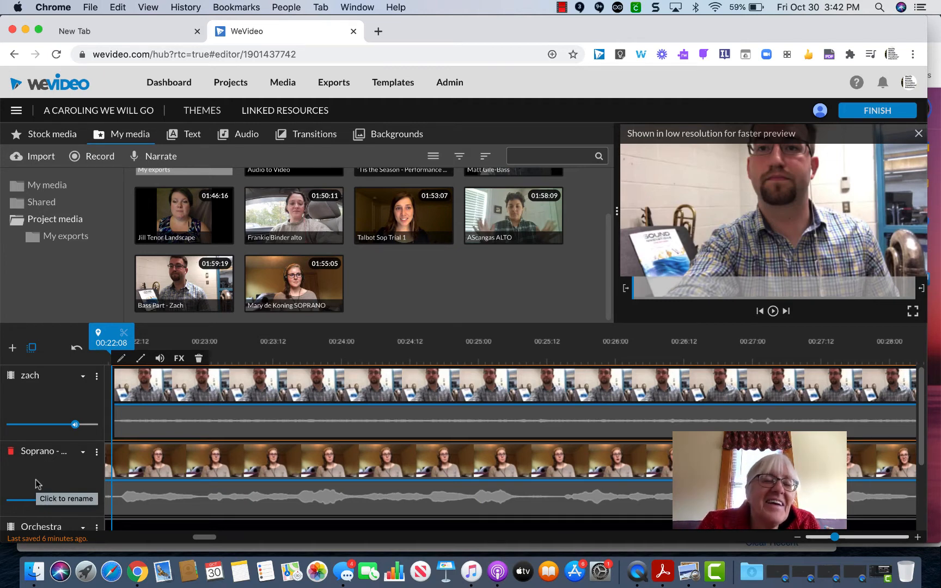
{"action": "left_click", "coordinate": [35, 399]}
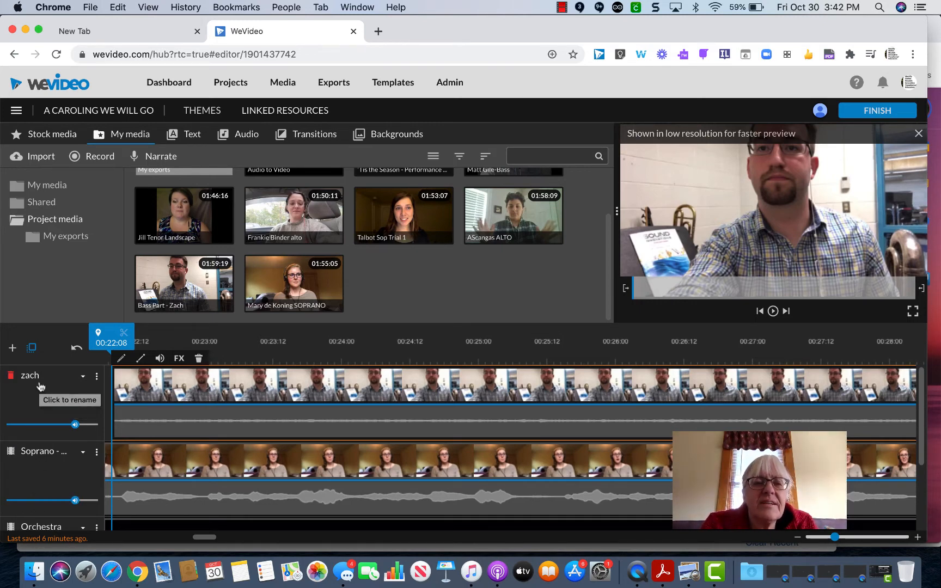
Inspect the soprano clip's Transform settings for scale and position, closing the clip editor each time without saving
{"action": "double_click", "coordinate": [179, 455]}
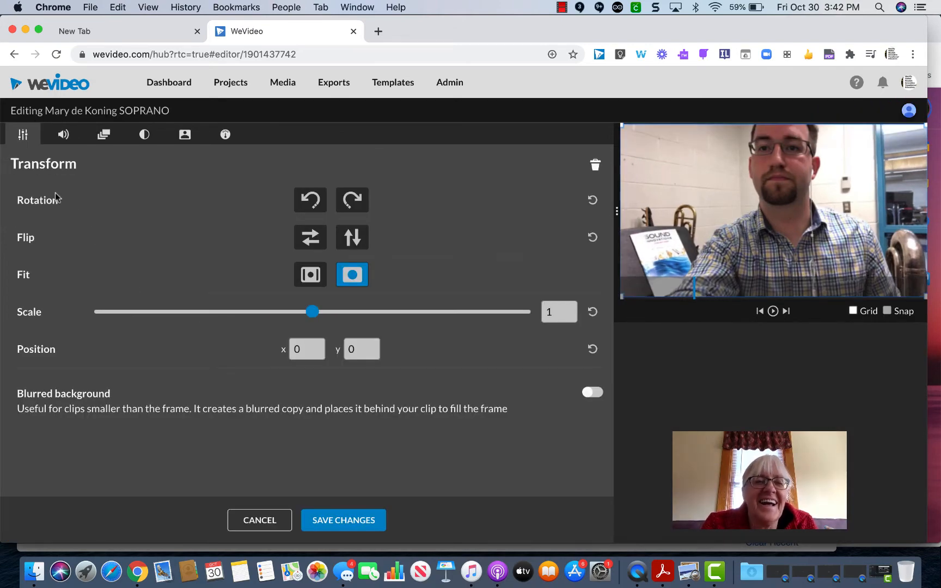
{"action": "left_click", "coordinate": [259, 521]}
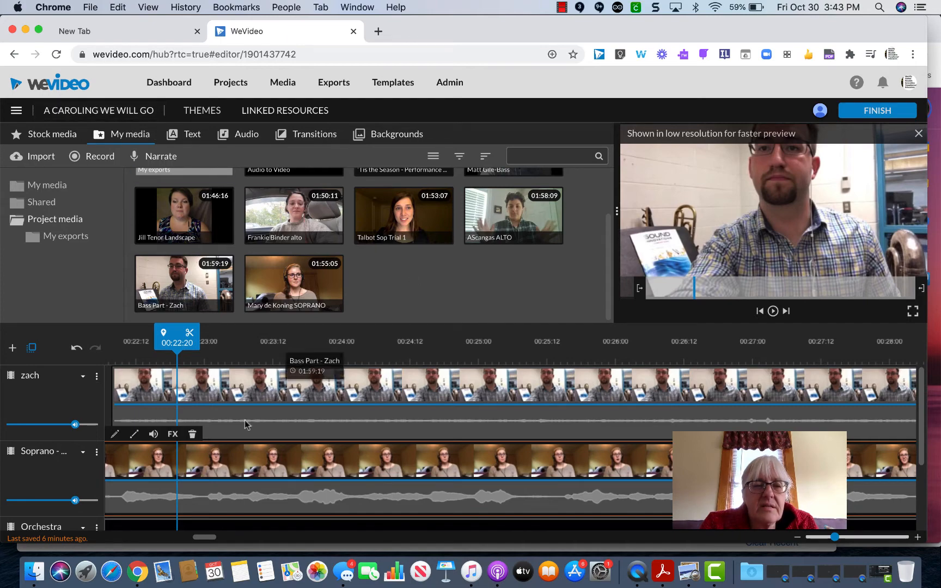
{"action": "double_click", "coordinate": [200, 462]}
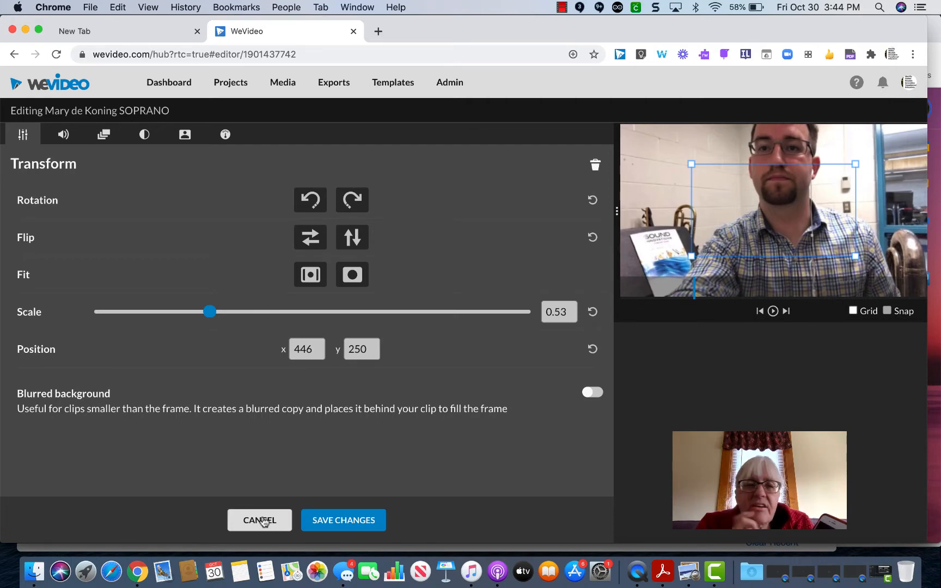
{"action": "left_click", "coordinate": [263, 521]}
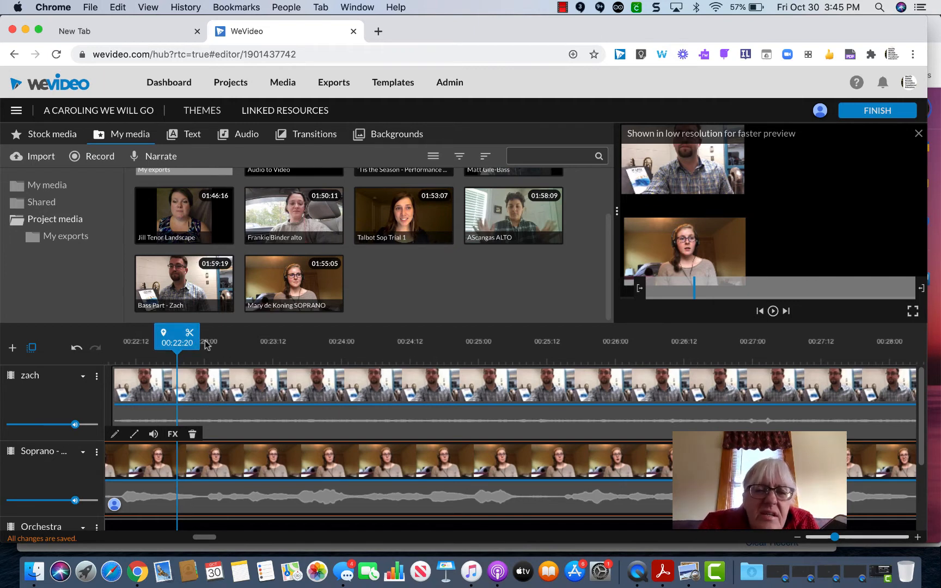
Play the bass clip from 00:22:13 to find its clap, and add a marker at 00:34:08
{"action": "left_click", "coordinate": [181, 382]}
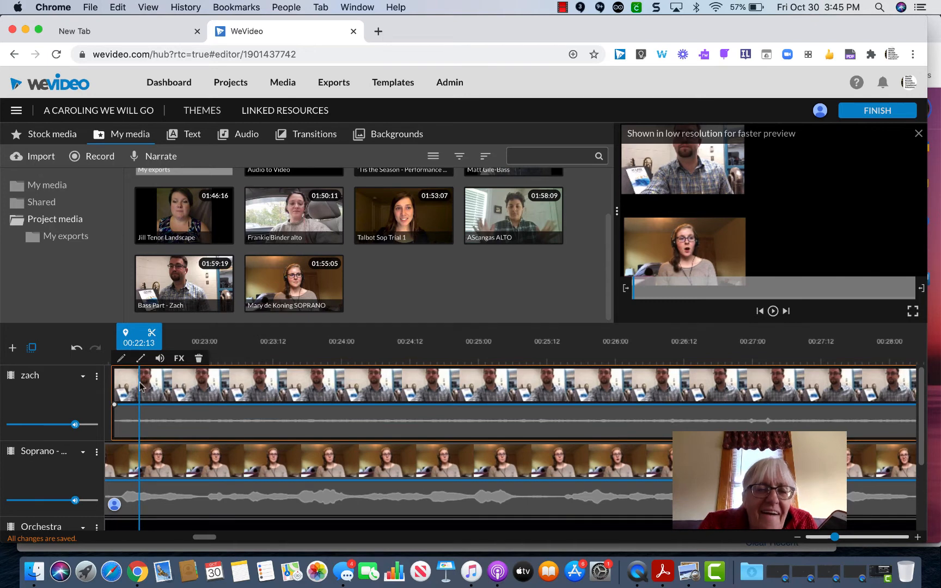
{"action": "key", "text": "space"}
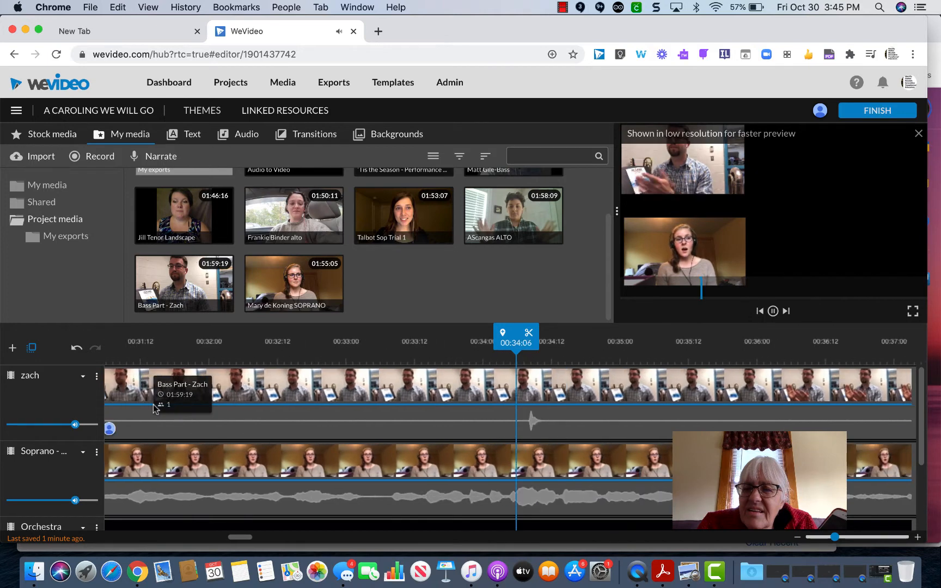
{"action": "left_click", "coordinate": [154, 409]}
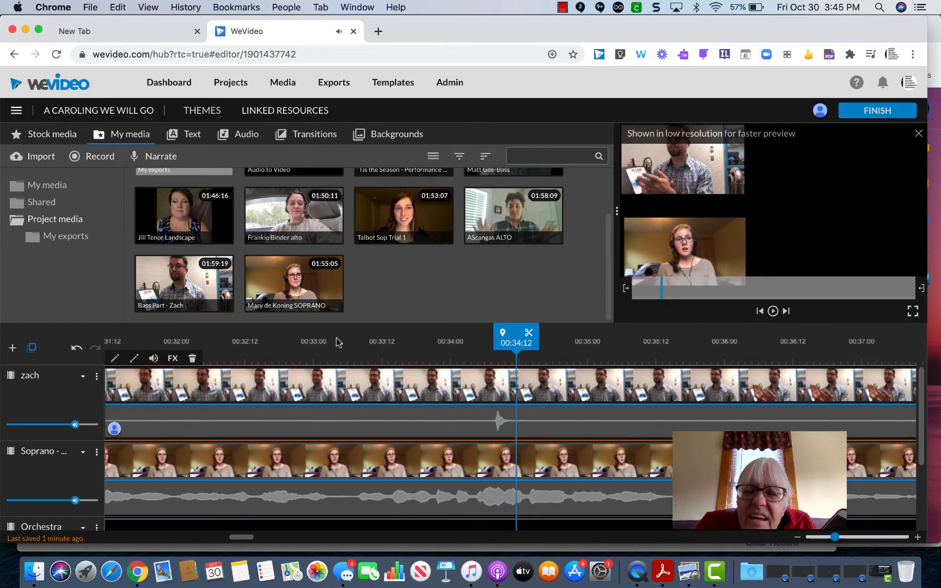
{"action": "left_click", "coordinate": [514, 336]}
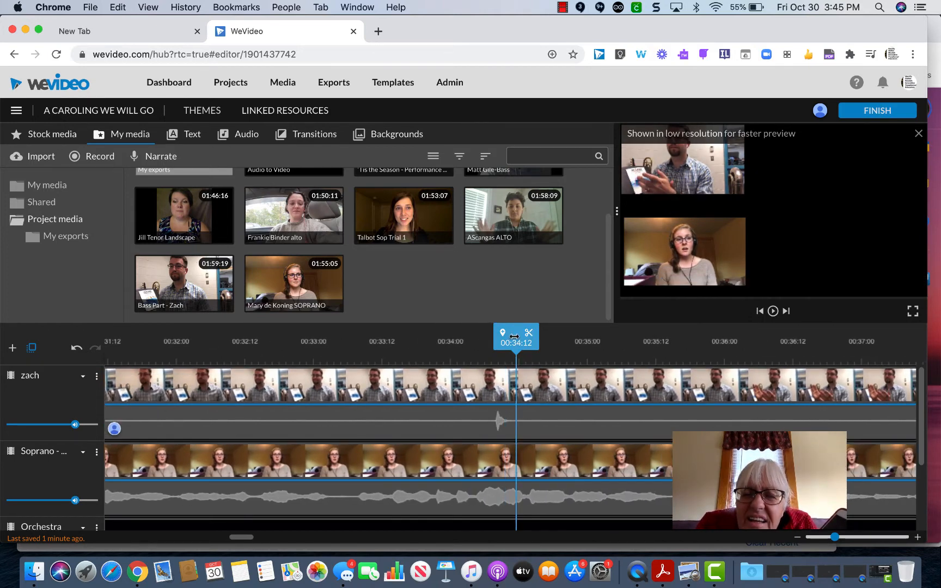
{"action": "left_click_drag", "start_coordinate": [514, 337], "coordinate": [495, 336]}
{"action": "left_click", "coordinate": [484, 332]}
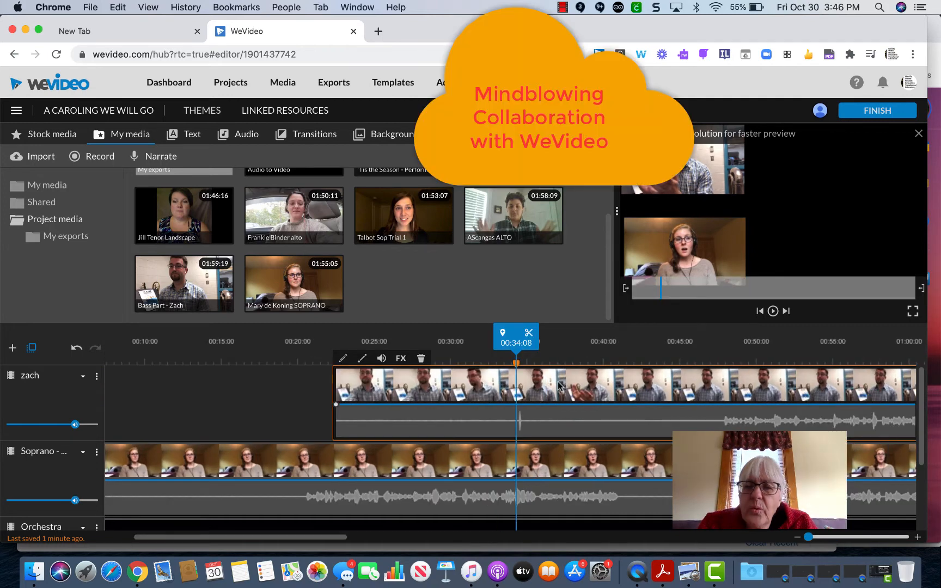
Move the bass clip earlier on its track so that it starts at 00:00:00
{"action": "left_click_drag", "start_coordinate": [536, 386], "coordinate": [128, 420]}
{"action": "left_click_drag", "start_coordinate": [558, 375], "coordinate": [380, 409]}
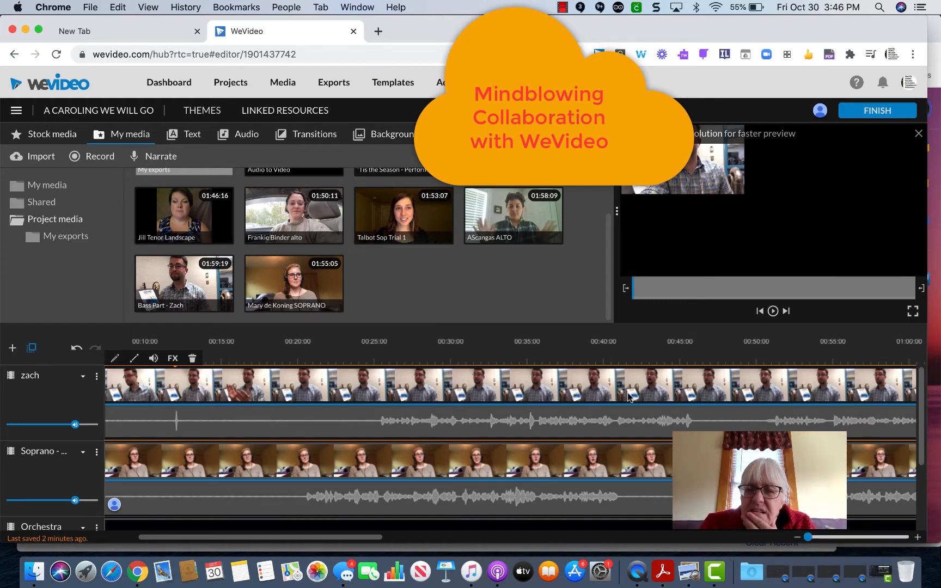
{"action": "left_click_drag", "start_coordinate": [573, 380], "coordinate": [713, 377]}
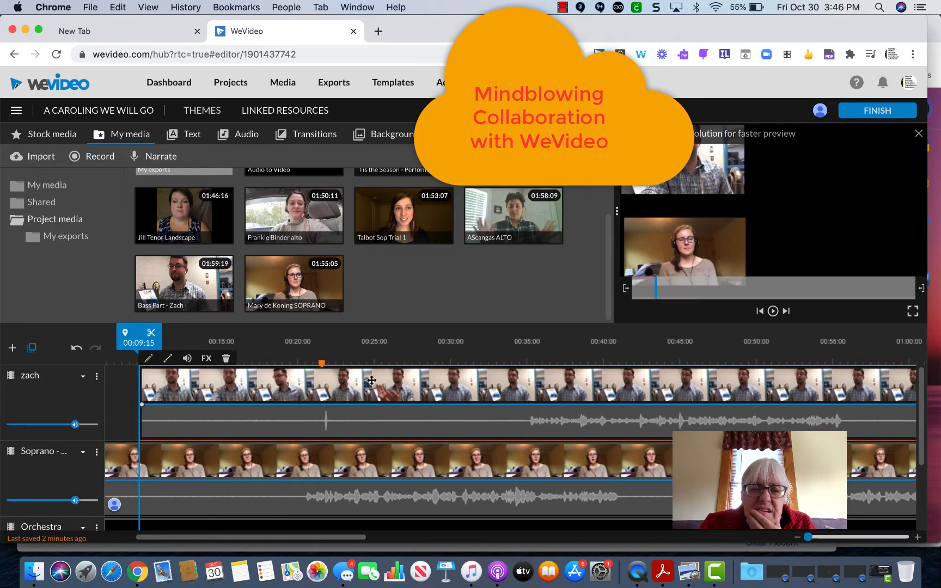
{"action": "mouse_move", "coordinate": [372, 380]}
{"action": "left_mouse_down"}
{"action": "mouse_move", "coordinate": [463, 387]}
{"action": "mouse_move", "coordinate": [402, 395]}
{"action": "mouse_move", "coordinate": [479, 397]}
{"action": "mouse_move", "coordinate": [352, 402]}
{"action": "left_mouse_up"}
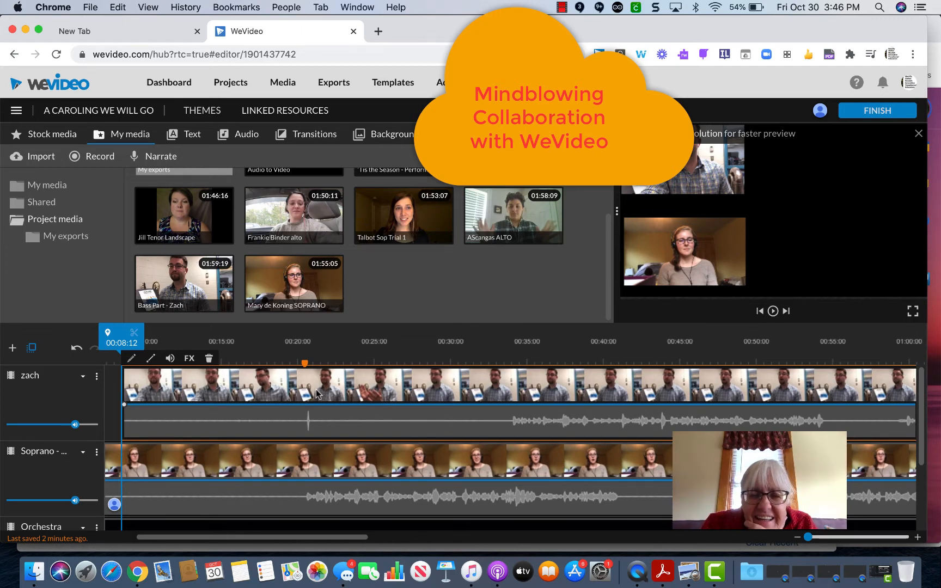
{"action": "scroll", "coordinate": [340, 500], "scroll_direction": "left", "scroll_amount": 5}
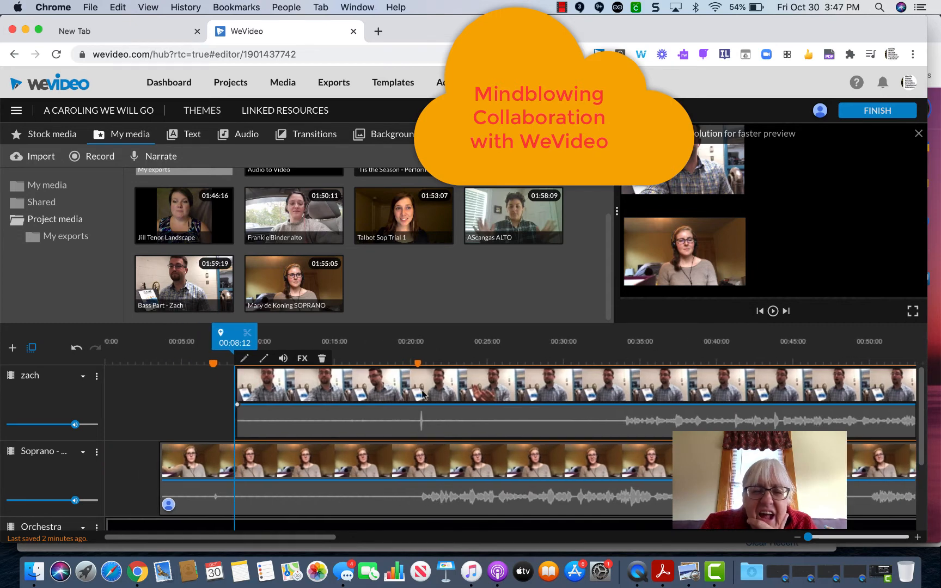
{"action": "left_click_drag", "start_coordinate": [423, 394], "coordinate": [273, 408]}
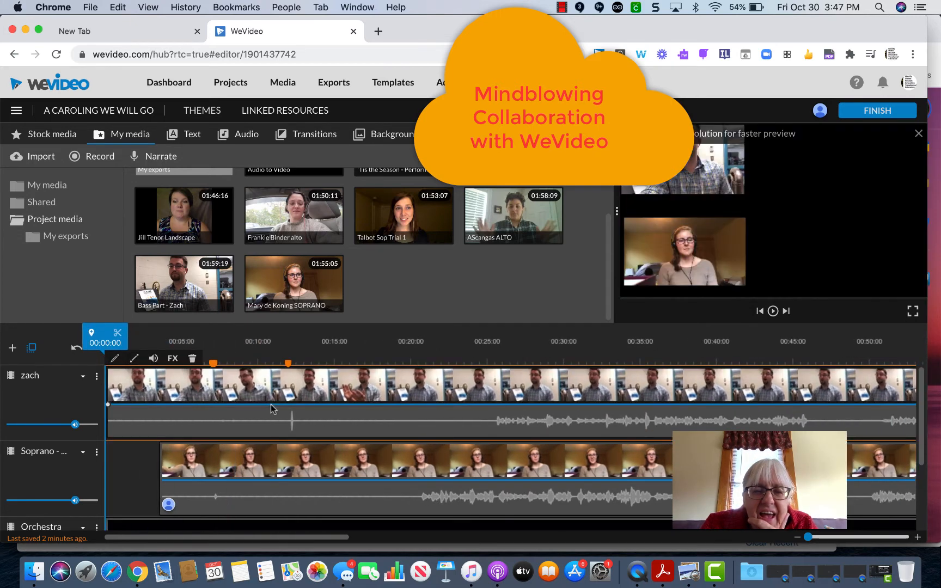
{"action": "left_click_drag", "start_coordinate": [249, 389], "coordinate": [238, 386]}
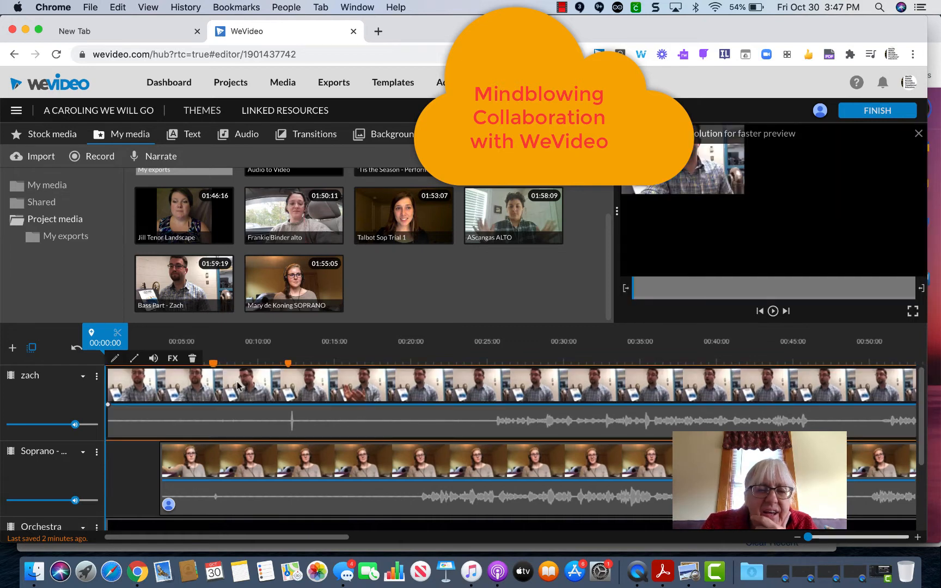
Split the bass clip at about 00:05:00 and delete its opening section
{"action": "left_click", "coordinate": [192, 479]}
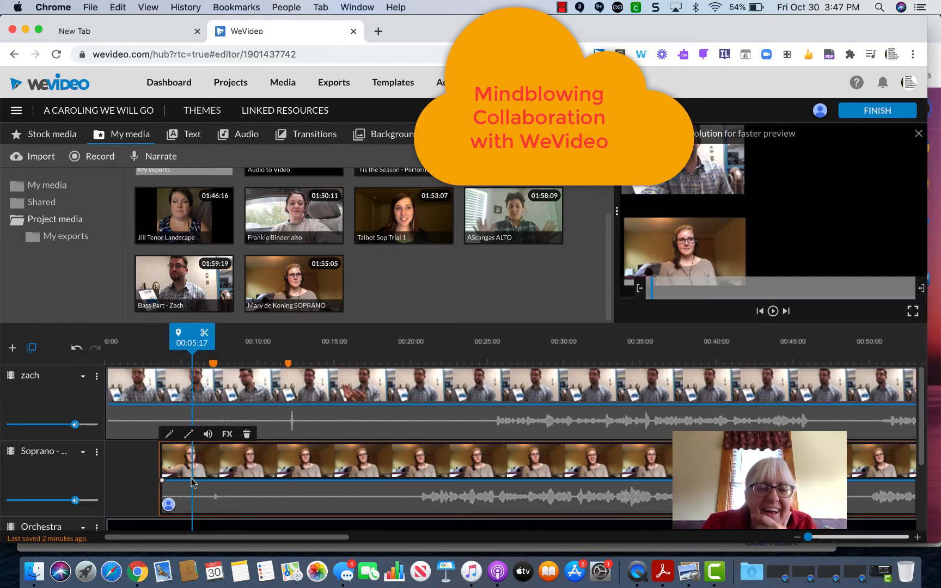
{"action": "left_click", "coordinate": [257, 401]}
{"action": "left_click_drag", "start_coordinate": [259, 341], "coordinate": [188, 340]}
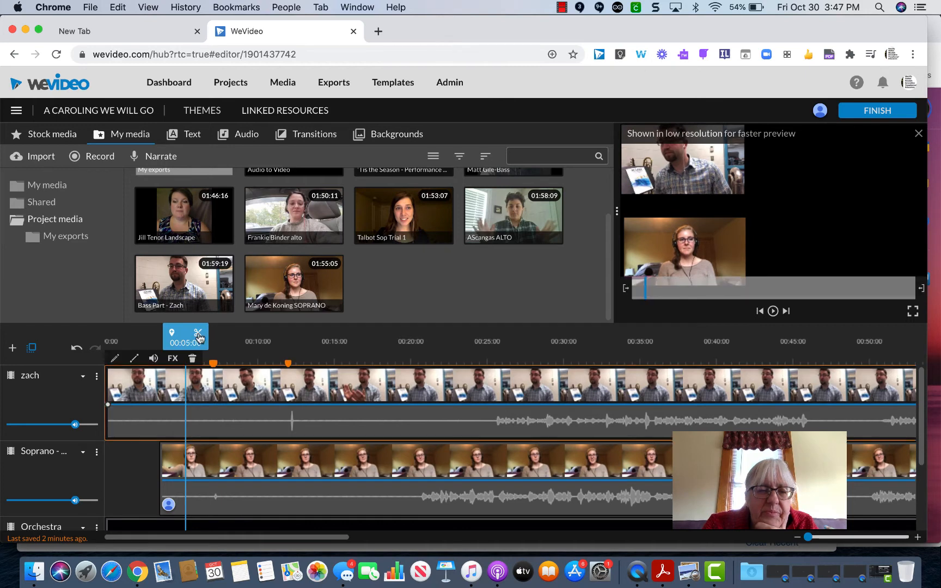
{"action": "left_click", "coordinate": [200, 338]}
{"action": "left_click", "coordinate": [155, 390]}
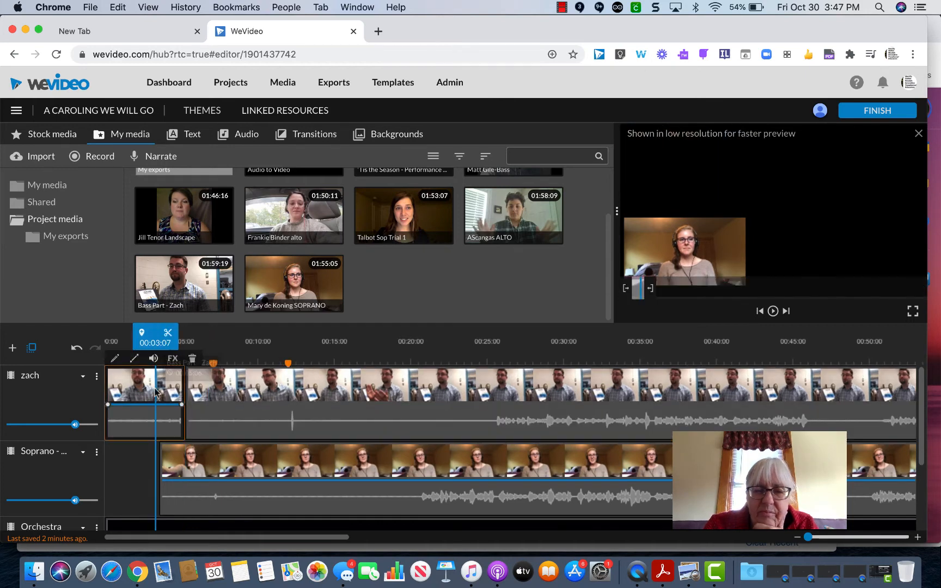
{"action": "key", "text": "Delete"}
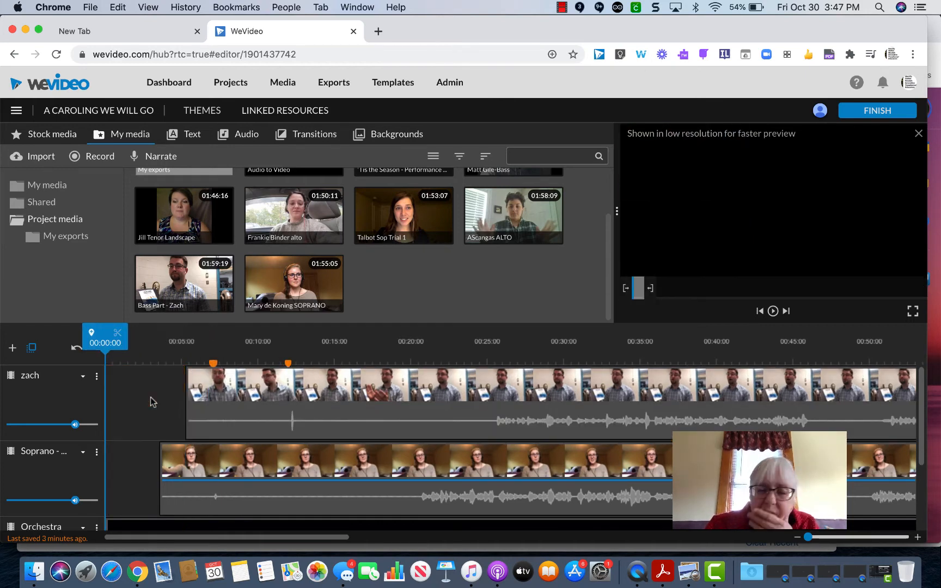
Move the trimmed bass clip earlier so it starts at 00:00:12, and play both singers from 00:03:16 to check their claps
{"action": "left_click_drag", "start_coordinate": [245, 413], "coordinate": [194, 390]}
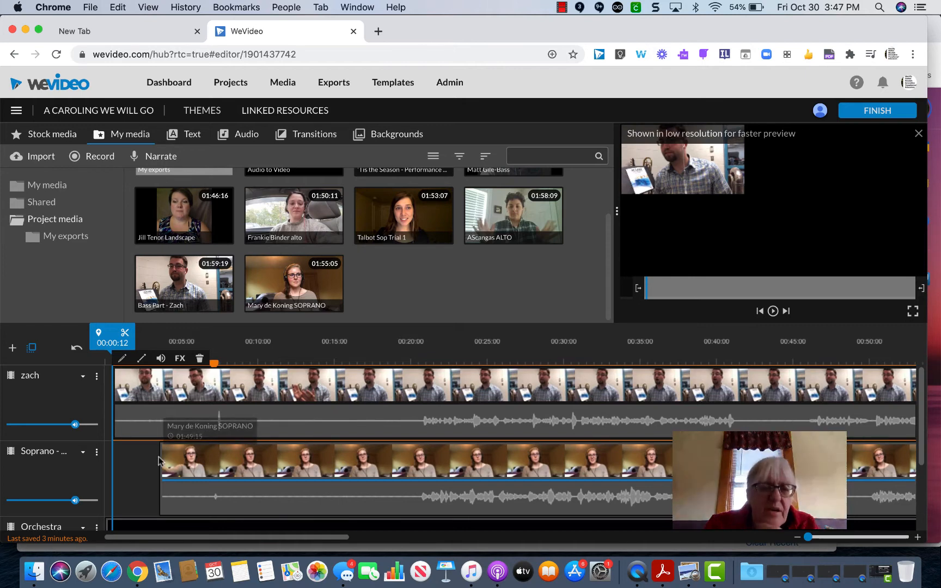
{"action": "left_click", "coordinate": [139, 482]}
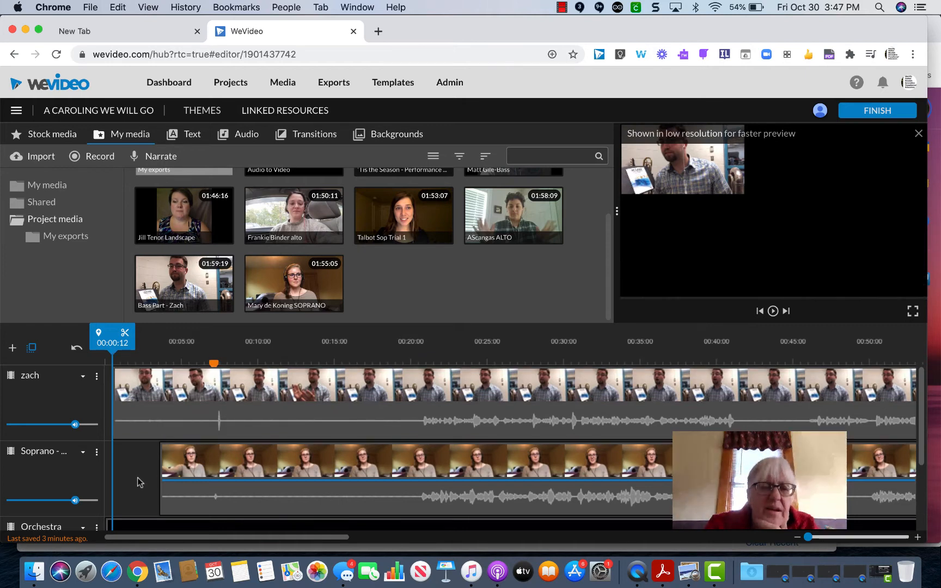
{"action": "left_click", "coordinate": [161, 384]}
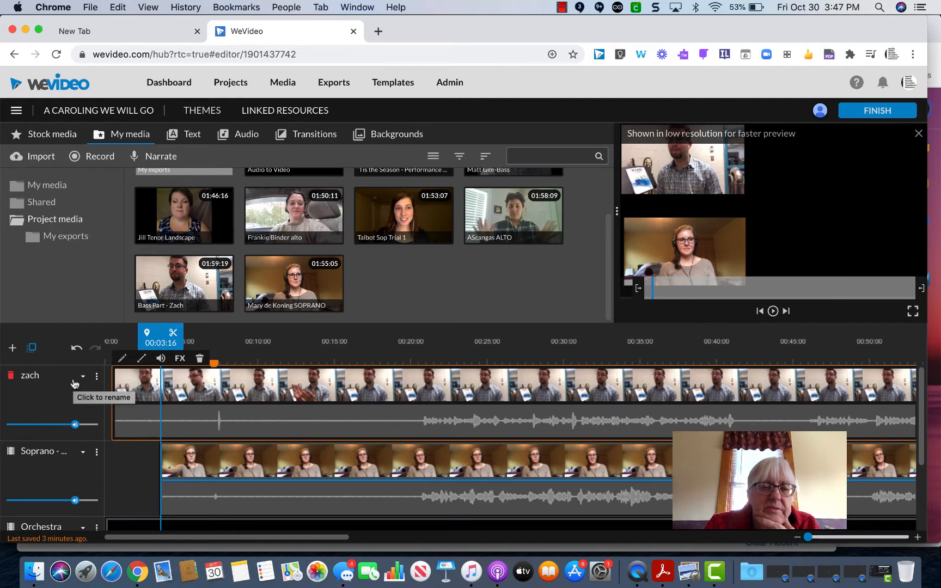
{"action": "key", "text": "space"}
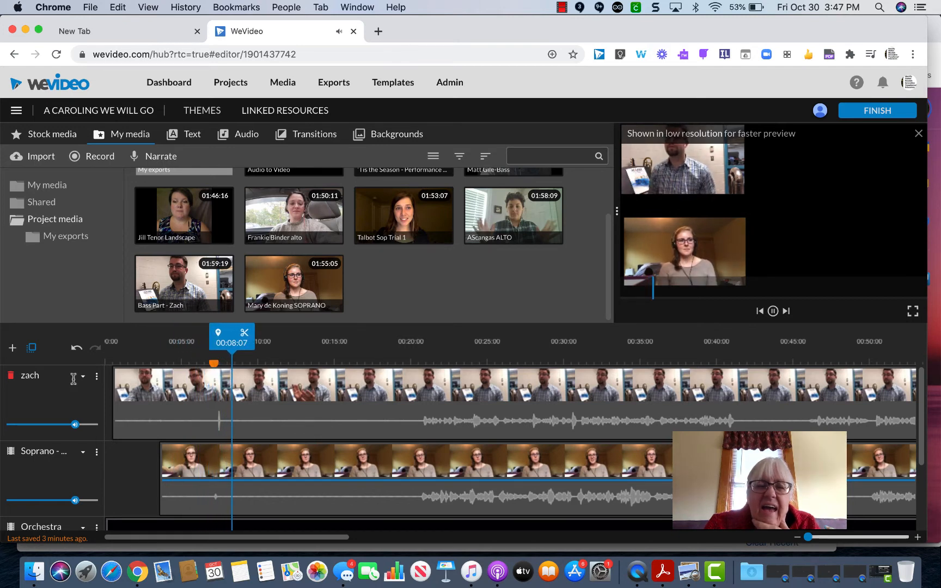
{"action": "left_click", "coordinate": [75, 384]}
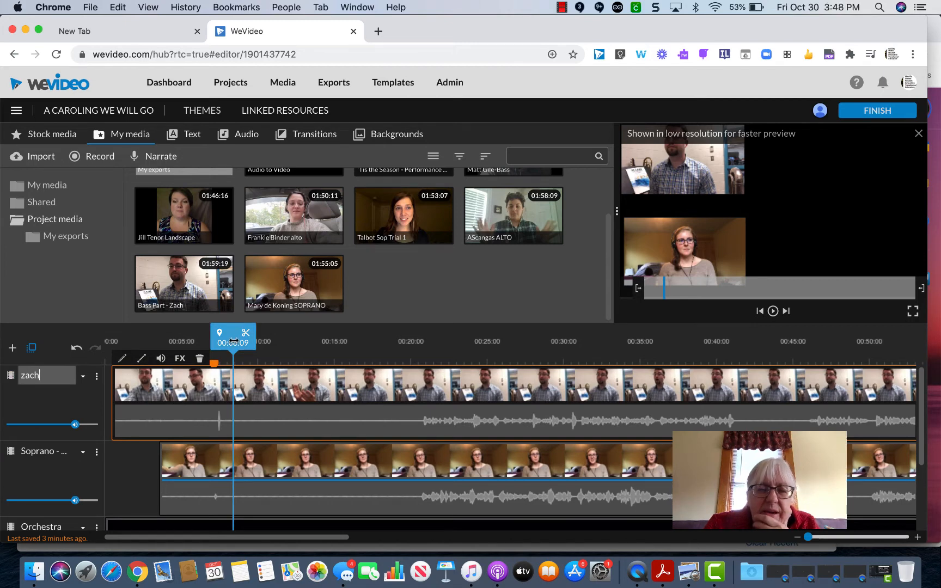
Play the bass and soprano clips around 00:06:10 to 00:08:05 at a closer timeline scale to compare their claps
{"action": "left_click_drag", "start_coordinate": [233, 340], "coordinate": [192, 340]}
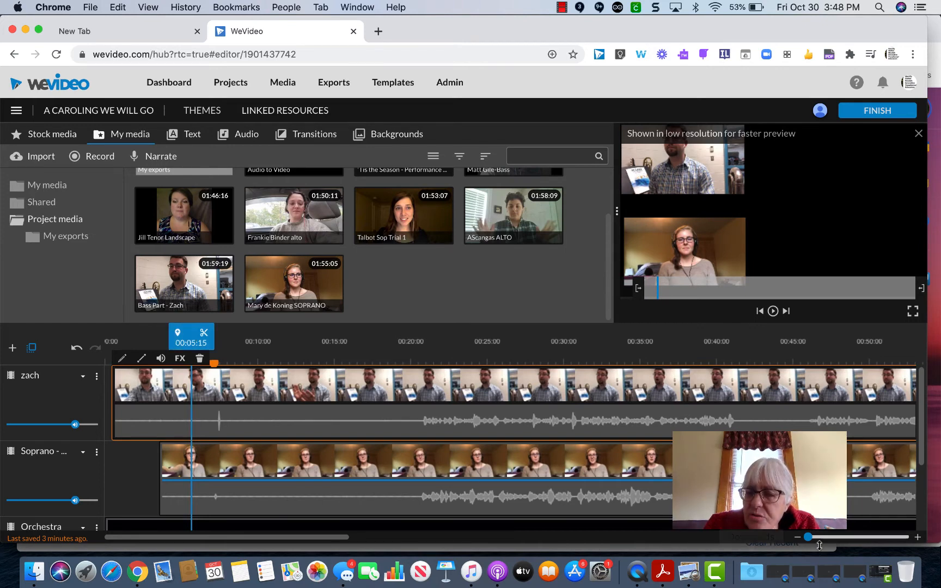
{"action": "left_click_drag", "start_coordinate": [809, 538], "coordinate": [832, 537]}
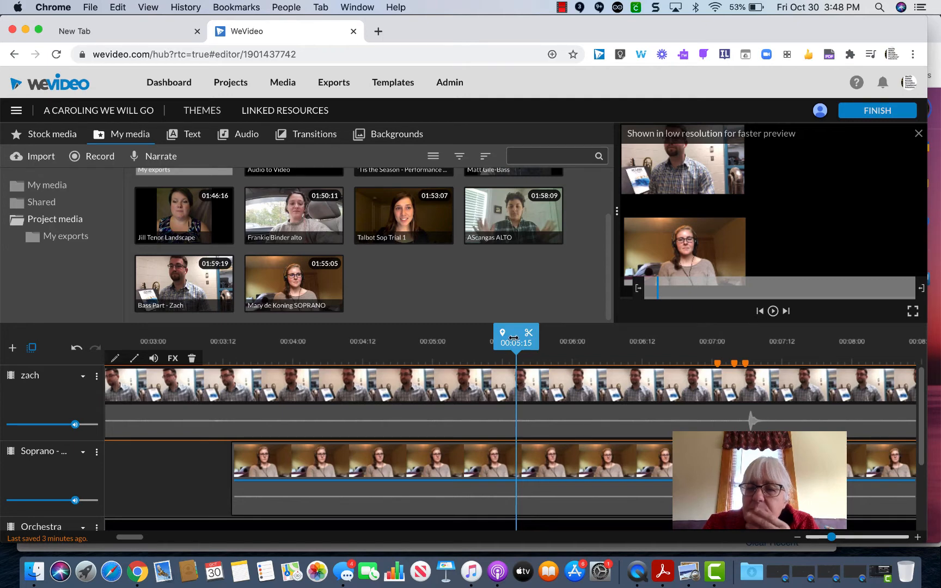
{"action": "left_click_drag", "start_coordinate": [512, 349], "coordinate": [621, 349]}
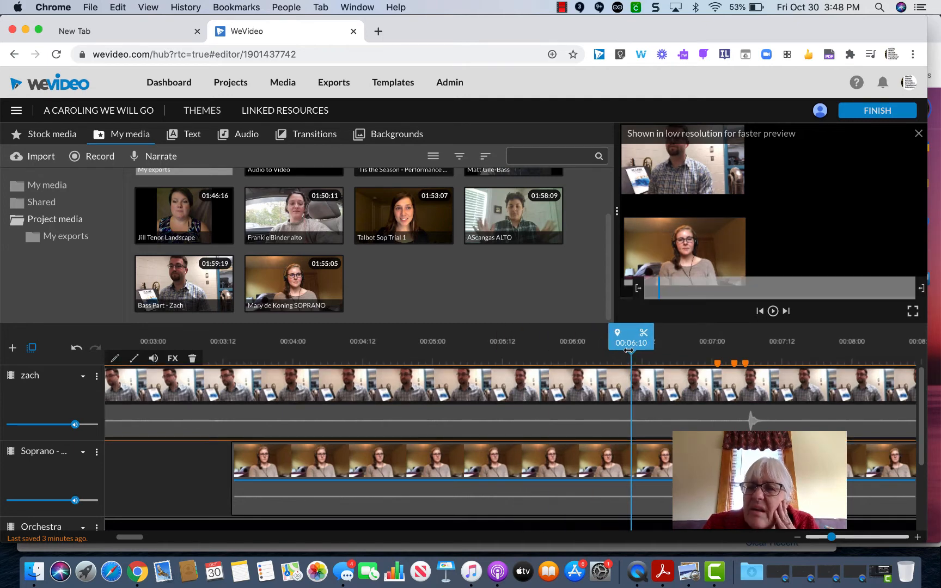
{"action": "key", "text": "space"}
{"action": "key", "text": "space"}
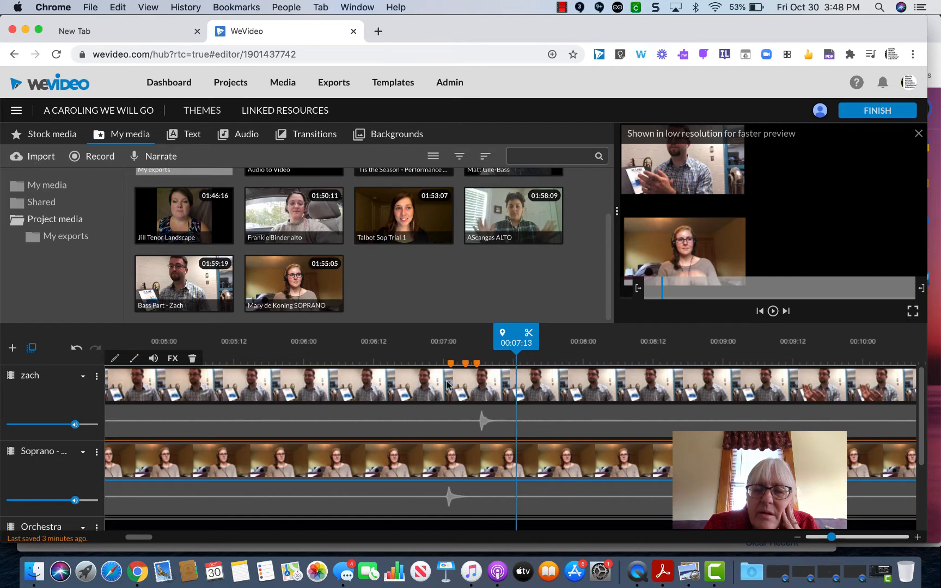
{"action": "mouse_move", "coordinate": [447, 384]}
{"action": "left_mouse_down"}
{"action": "mouse_move", "coordinate": [464, 384]}
{"action": "mouse_move", "coordinate": [454, 387]}
{"action": "left_mouse_up"}
{"action": "key", "text": "space"}
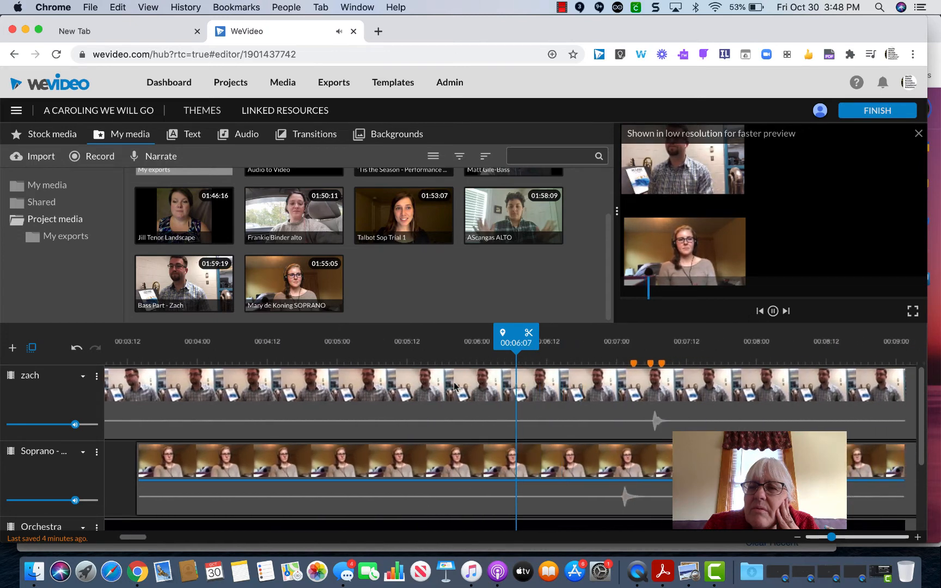
{"action": "left_click", "coordinate": [454, 386]}
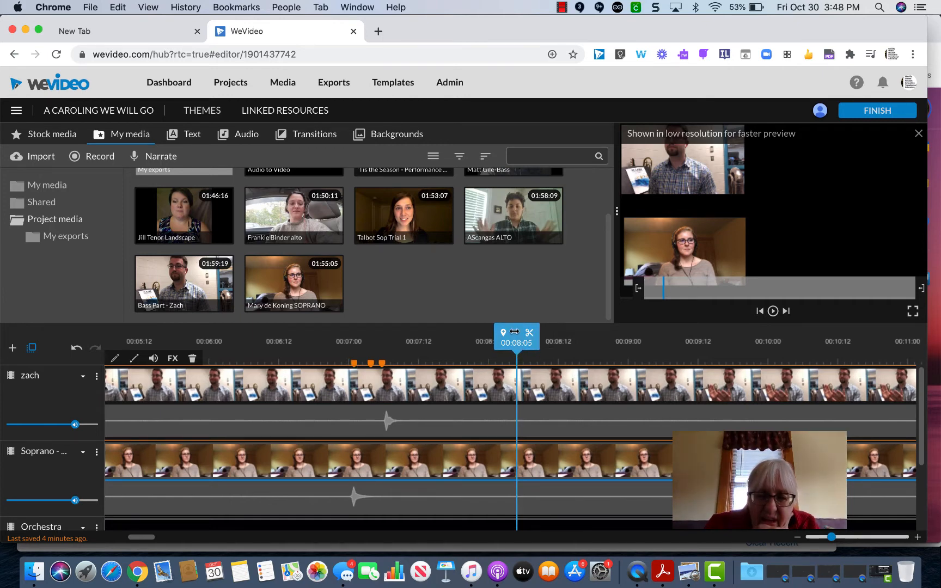
Move the bass clip slightly earlier to line up its clap with the soprano clap just after 00:07:00, and unsolo the bass track
{"action": "left_click_drag", "start_coordinate": [432, 377], "coordinate": [413, 384]}
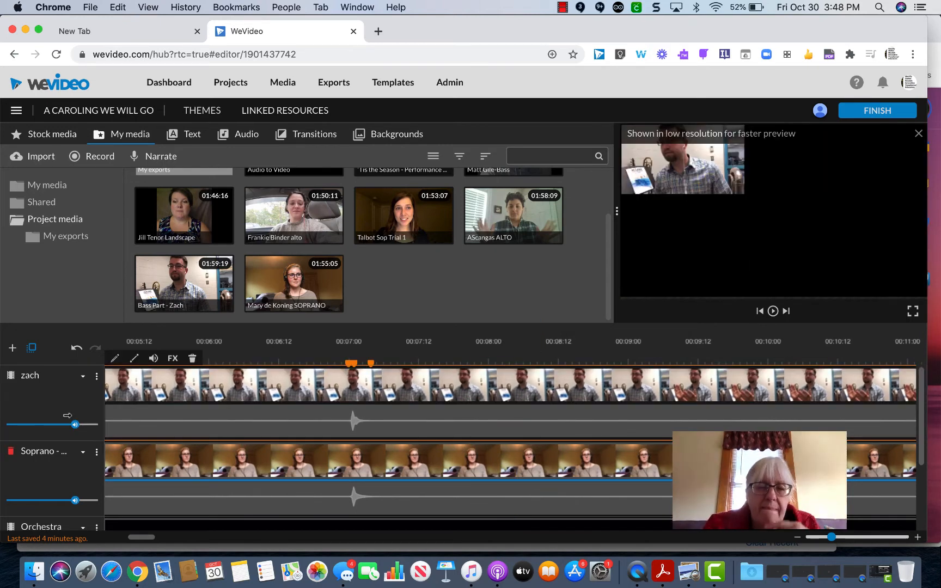
{"action": "left_click", "coordinate": [96, 377]}
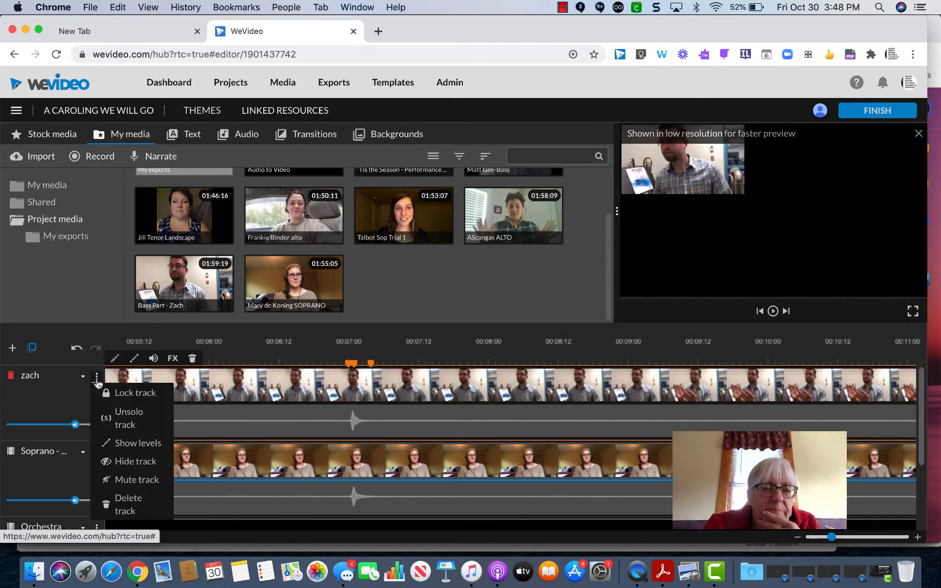
{"action": "left_click", "coordinate": [139, 422]}
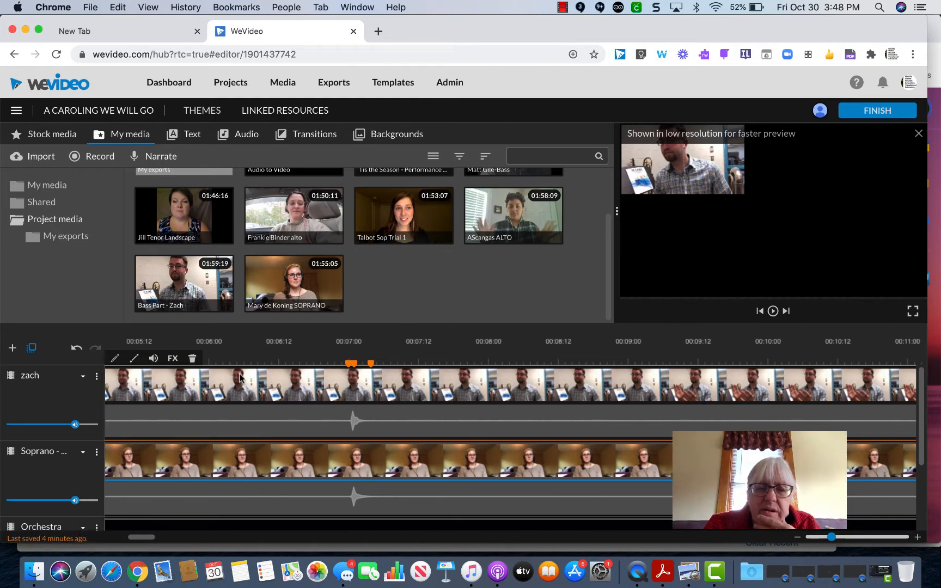
Review the bass clip's Transform settings, and play both clips from 00:06:09 to 00:26:14 to check how well they align
{"action": "double_click", "coordinate": [256, 381]}
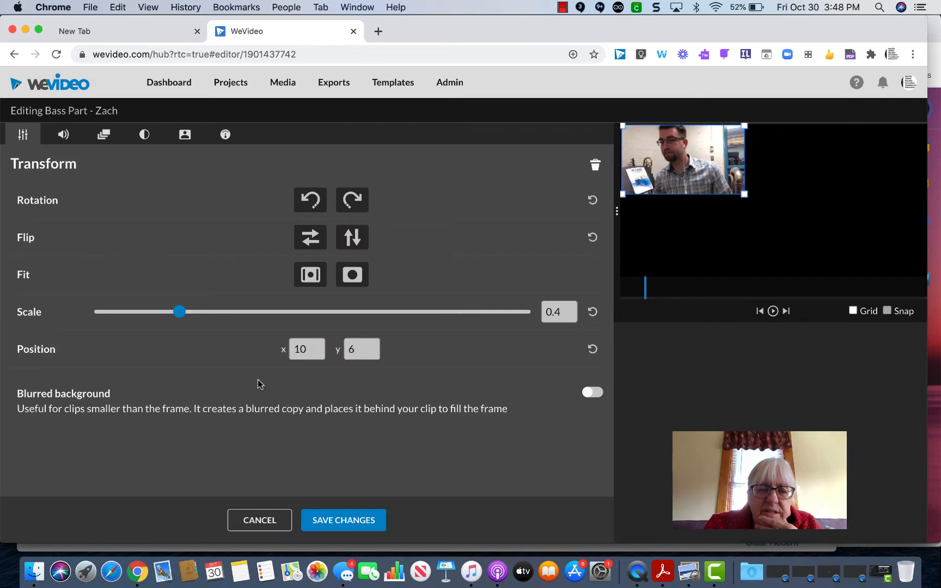
{"action": "left_click", "coordinate": [322, 519]}
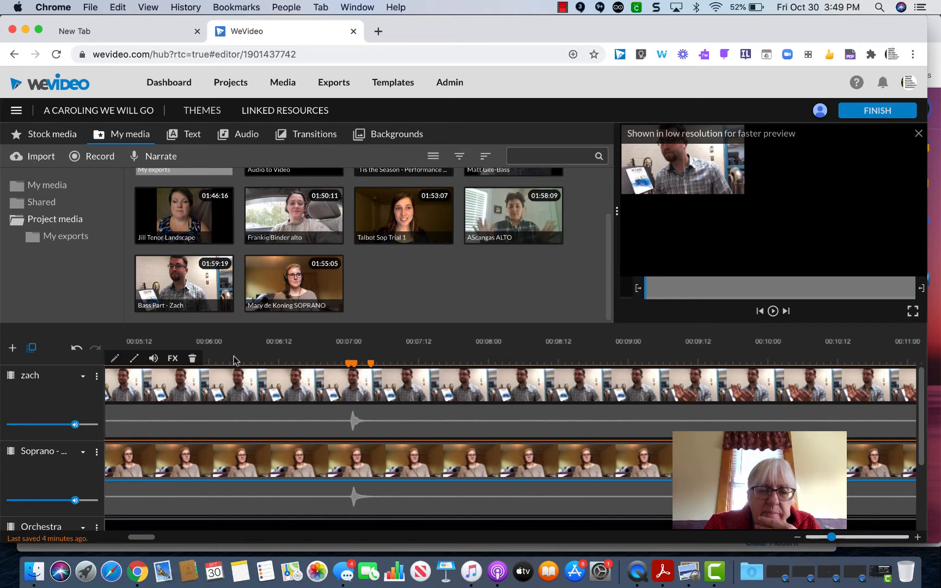
{"action": "left_click", "coordinate": [264, 466]}
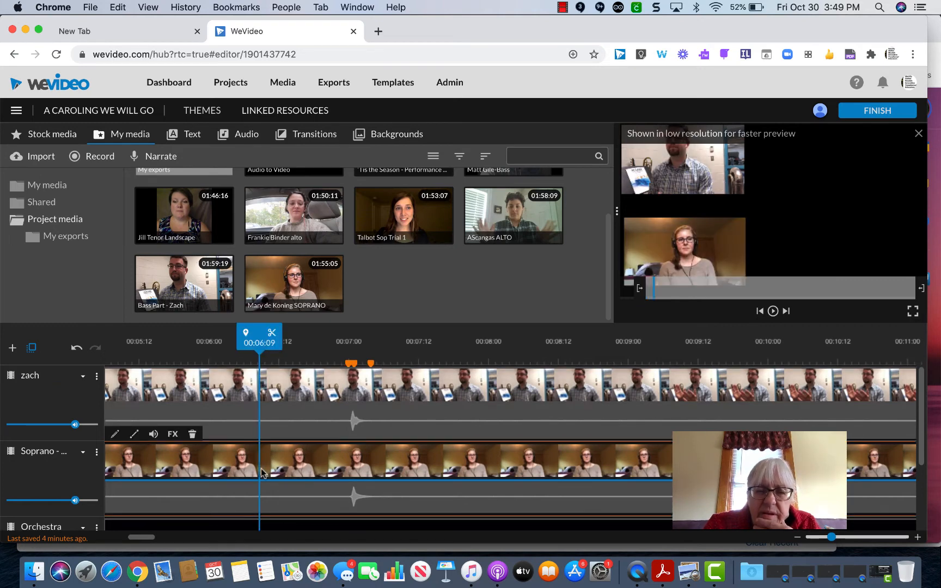
{"action": "key", "text": "space"}
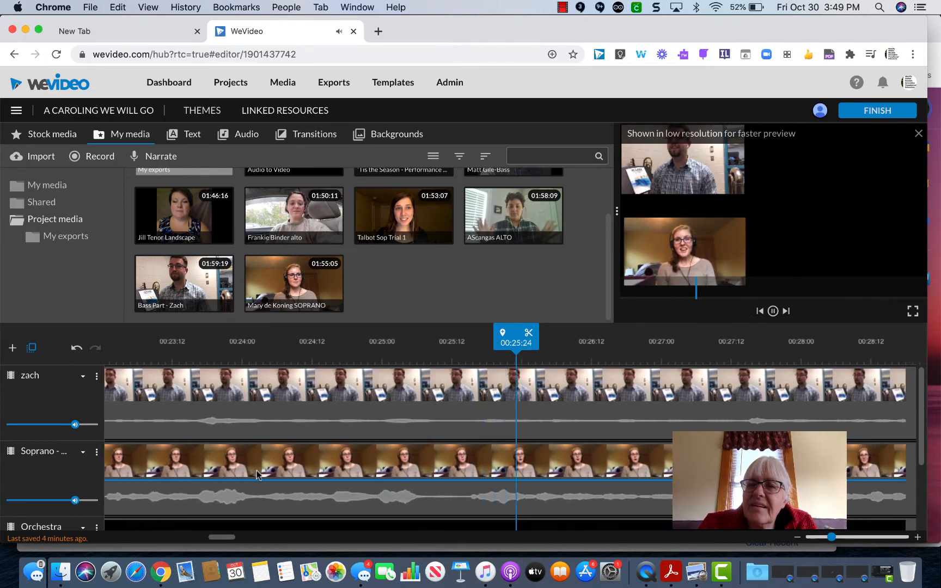
{"action": "left_click", "coordinate": [256, 470]}
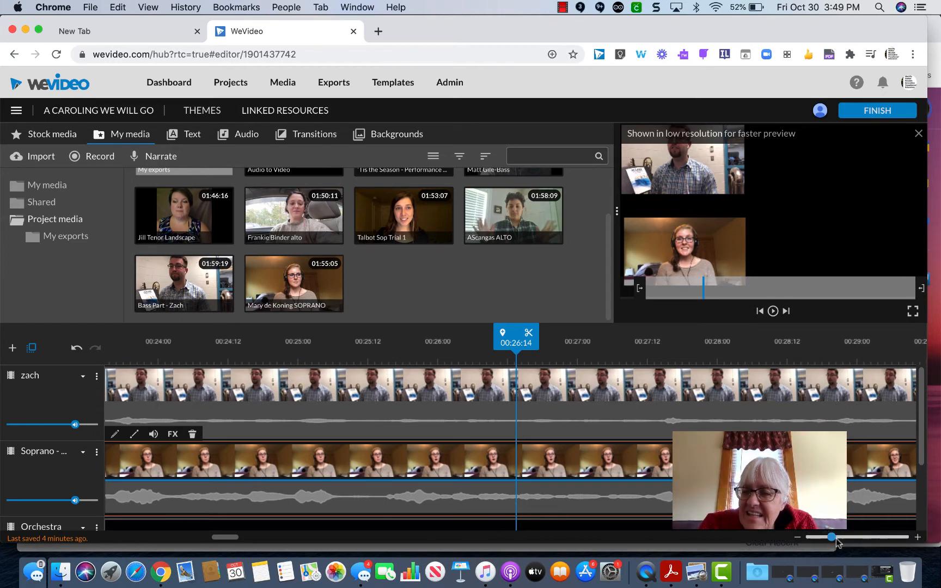
Try shifting the soprano clip slightly later on its track, and undo that move
{"action": "left_click_drag", "start_coordinate": [831, 536], "coordinate": [849, 541]}
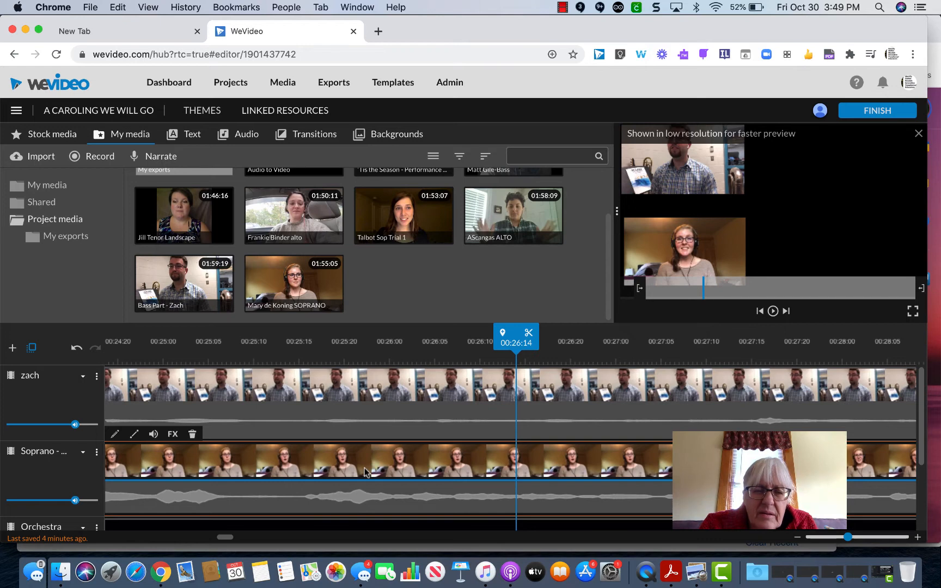
{"action": "left_click_drag", "start_coordinate": [391, 474], "coordinate": [636, 486]}
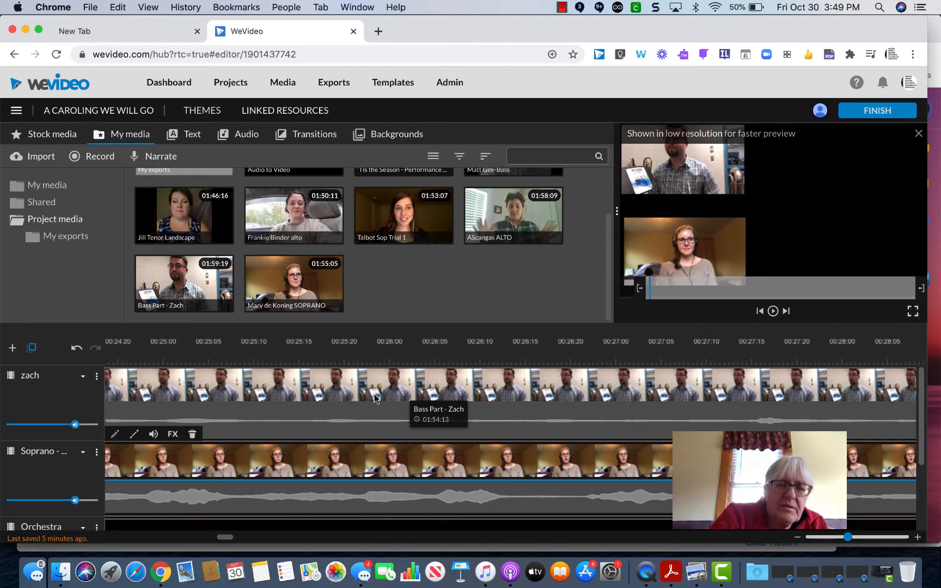
{"action": "key", "text": "super+z"}
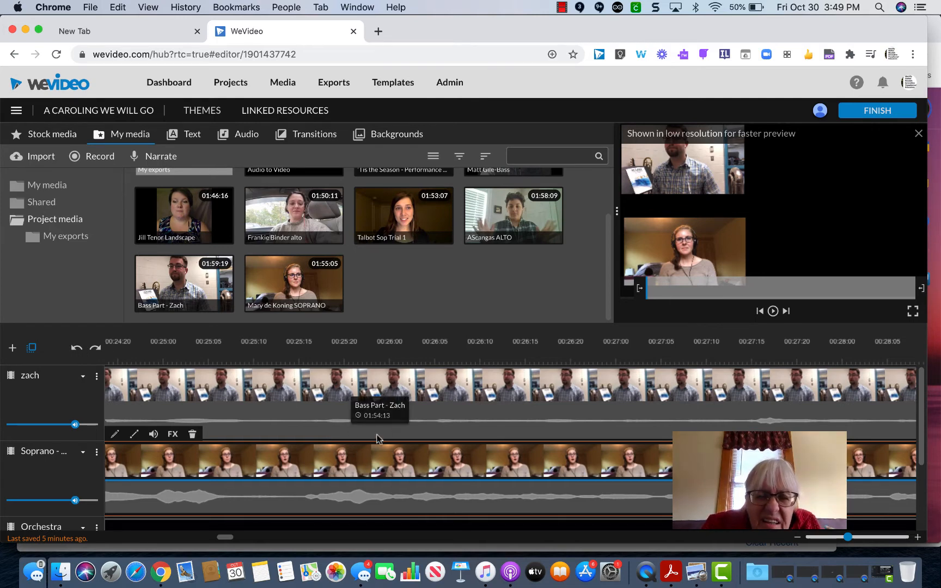
Nudge the bass clip slightly later so its first sung note lines up with the soprano's near 00:20:15
{"action": "left_click", "coordinate": [316, 386]}
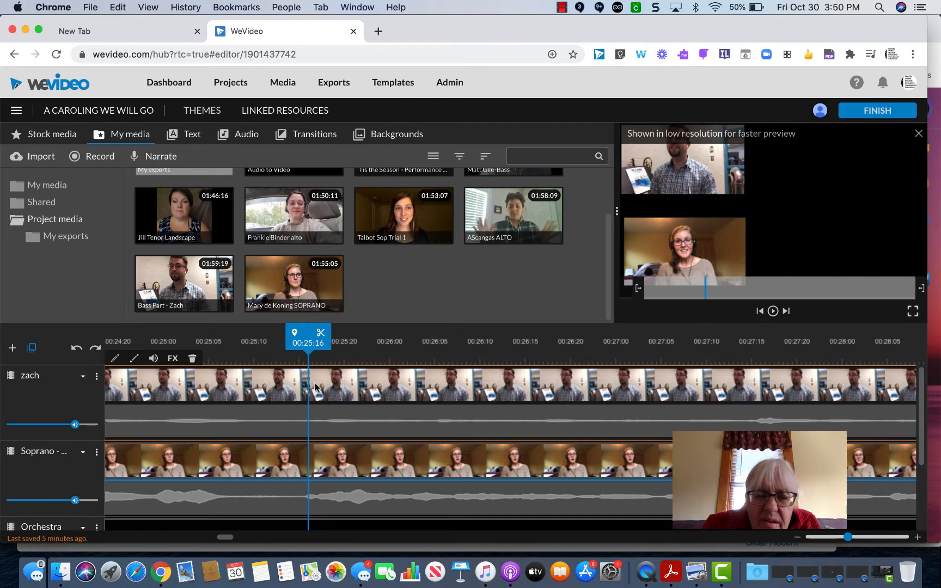
{"action": "left_click_drag", "start_coordinate": [310, 335], "coordinate": [369, 433]}
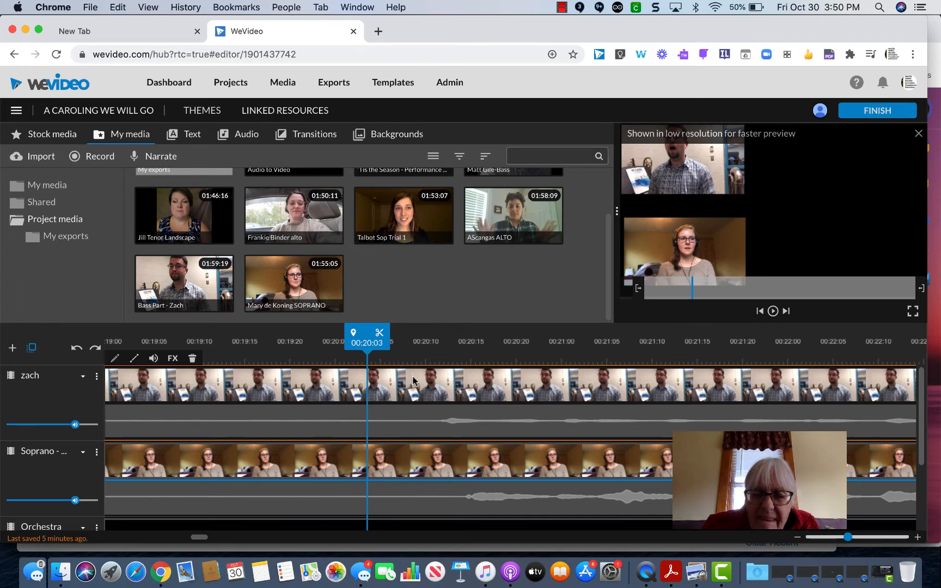
{"action": "left_click_drag", "start_coordinate": [412, 377], "coordinate": [436, 379]}
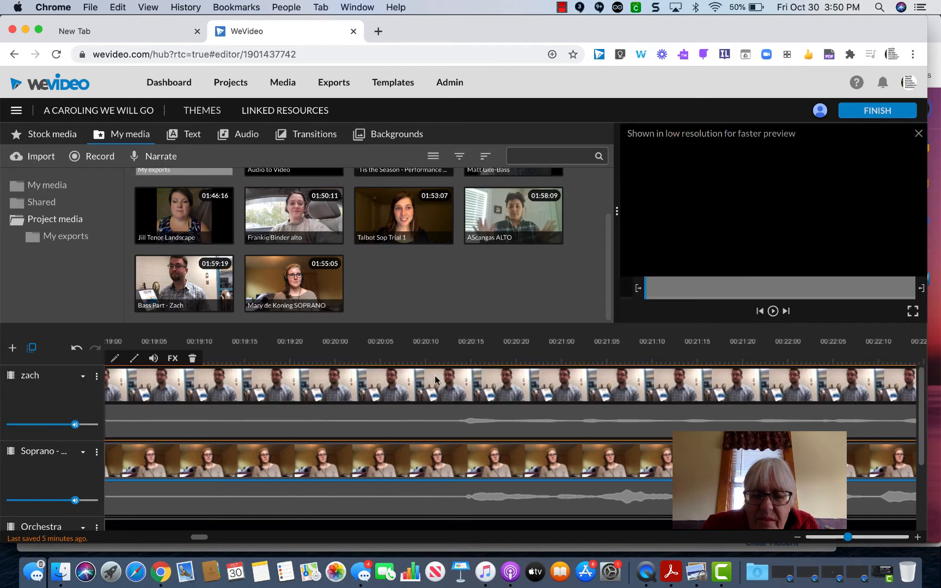
Play both clips from 00:20:10 to 00:24:06 to check the alignment of the singing
{"action": "left_click", "coordinate": [426, 357]}
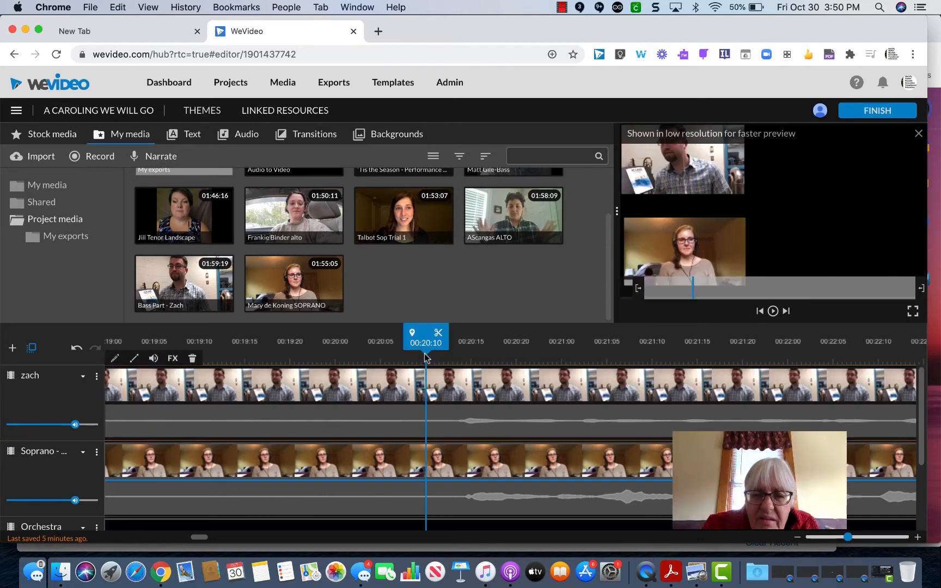
{"action": "key", "text": "space"}
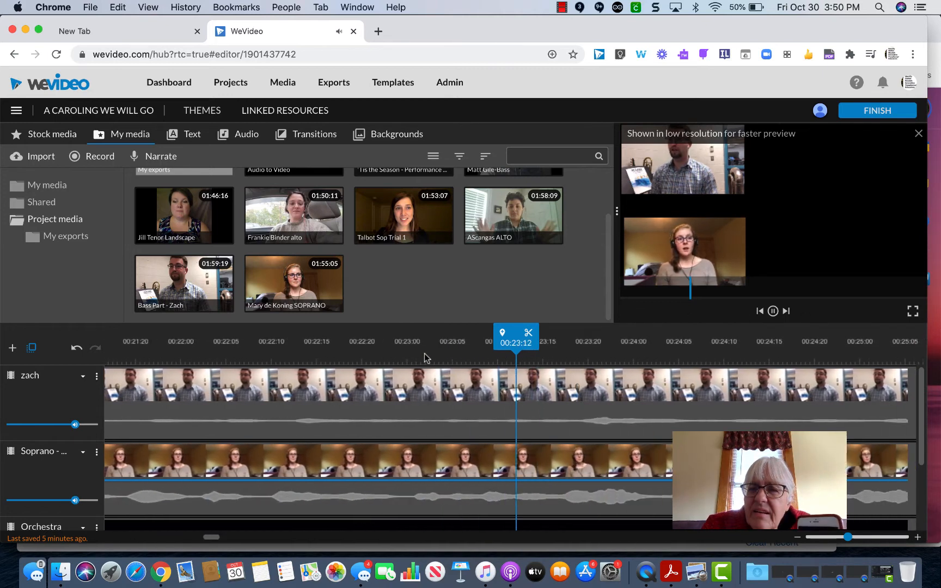
{"action": "key", "text": "space"}
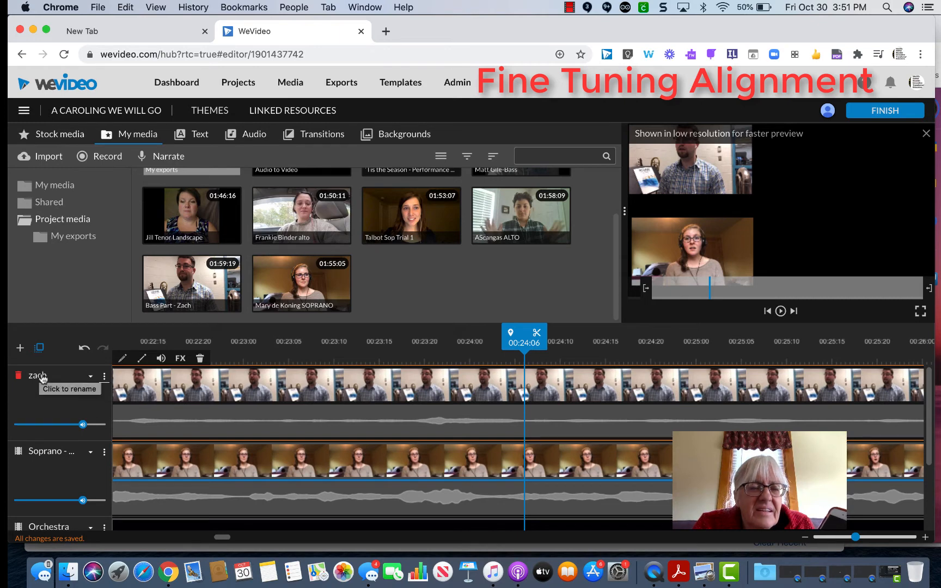
Add "Bass" before the singer's name in the bass track's name
{"action": "left_click", "coordinate": [42, 377]}
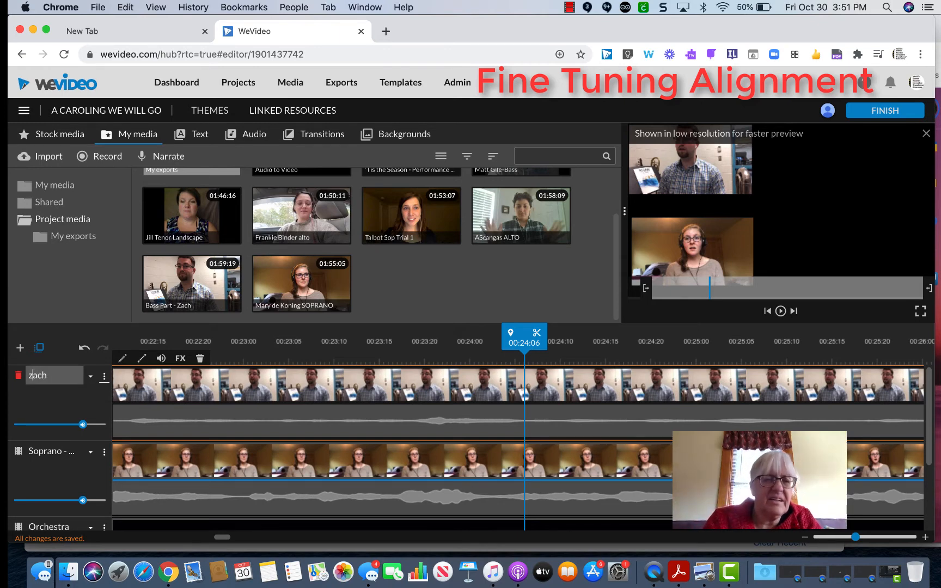
{"action": "type", "text": "Bas"}
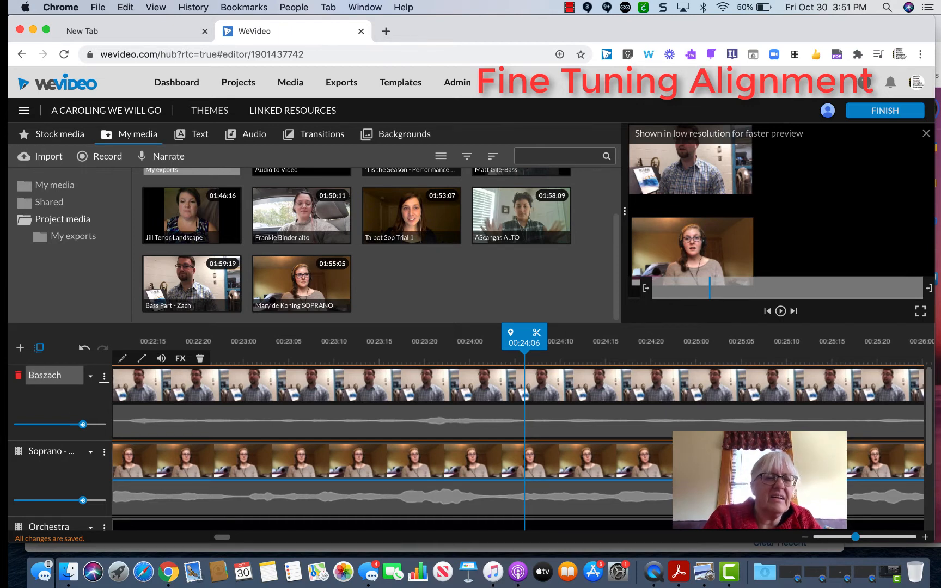
{"action": "type", "text": "s"}
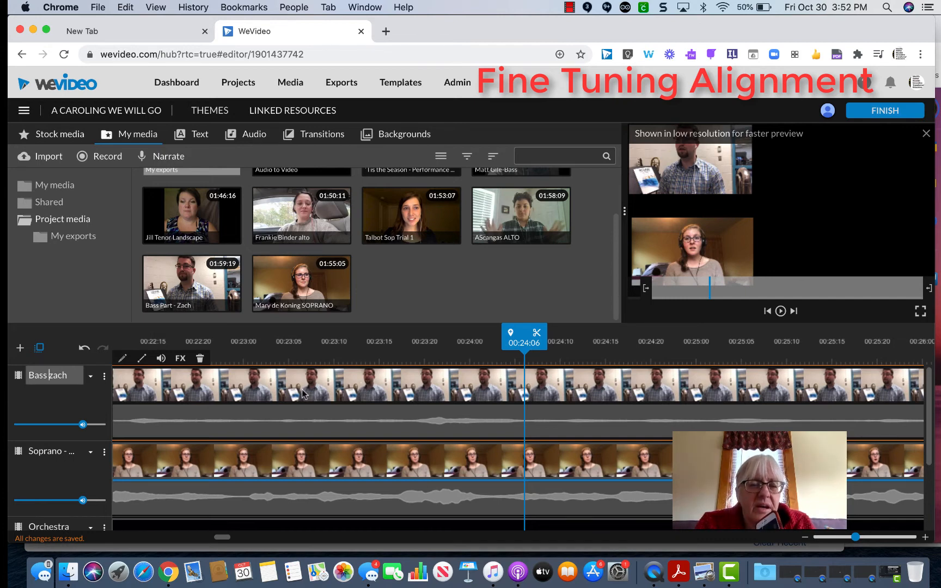
Play the bass and soprano clips together from about 00:20 to 00:22:19 to recheck their alignment
{"action": "left_click", "coordinate": [69, 475]}
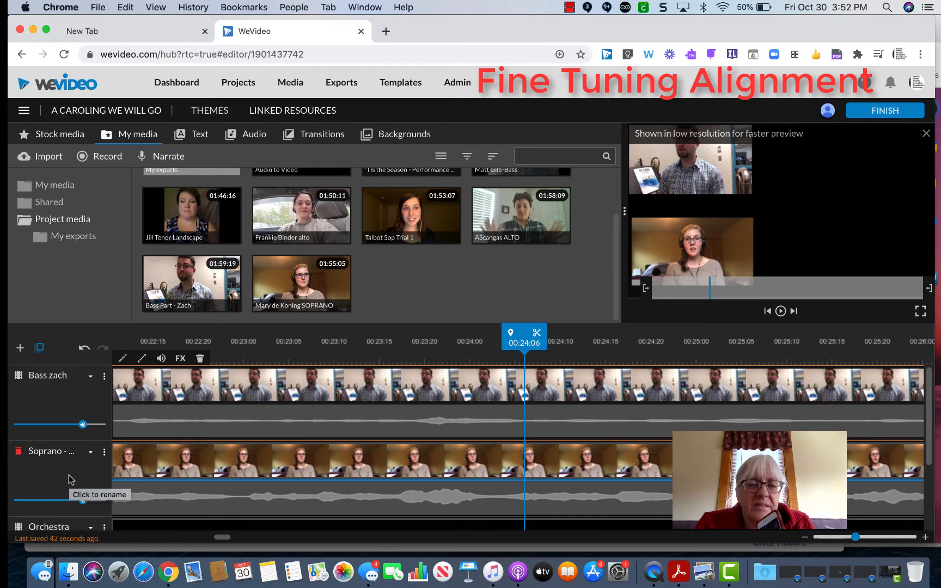
{"action": "mouse_move", "coordinate": [508, 342]}
{"action": "left_mouse_down"}
{"action": "mouse_move", "coordinate": [130, 335]}
{"action": "mouse_move", "coordinate": [214, 337]}
{"action": "mouse_move", "coordinate": [231, 408]}
{"action": "mouse_move", "coordinate": [177, 408]}
{"action": "left_mouse_up"}
{"action": "key", "text": "space"}
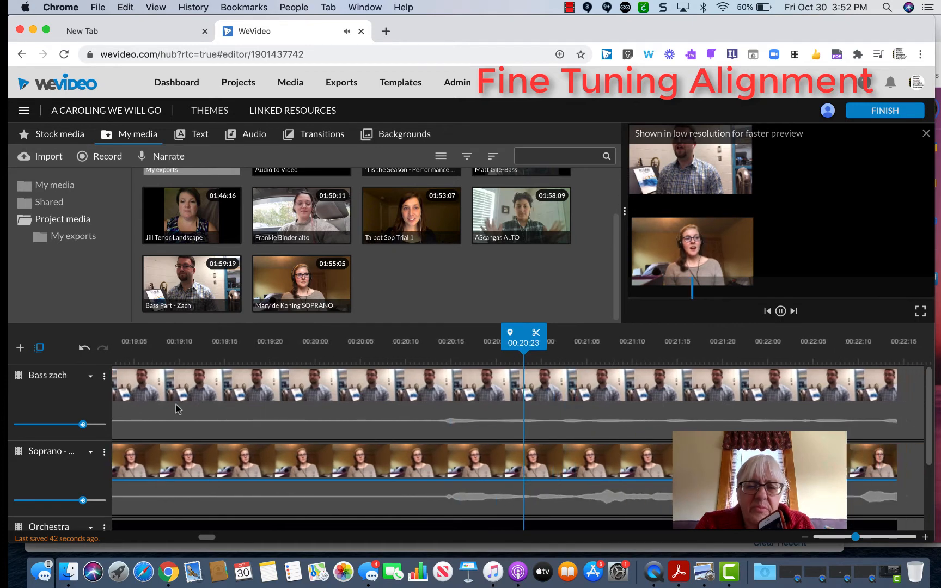
{"action": "key", "text": "space"}
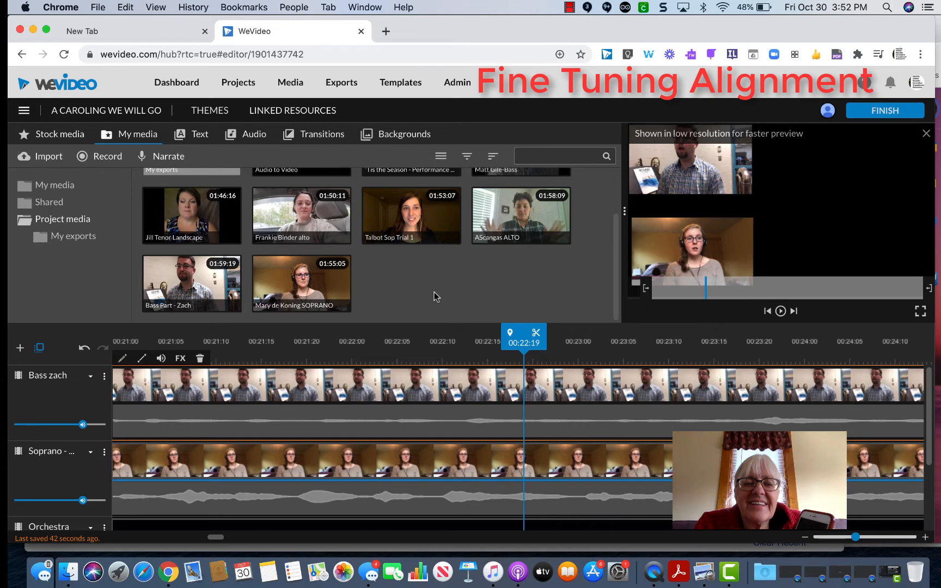
{"action": "scroll", "coordinate": [434, 292], "scroll_direction": "up", "scroll_amount": 2}
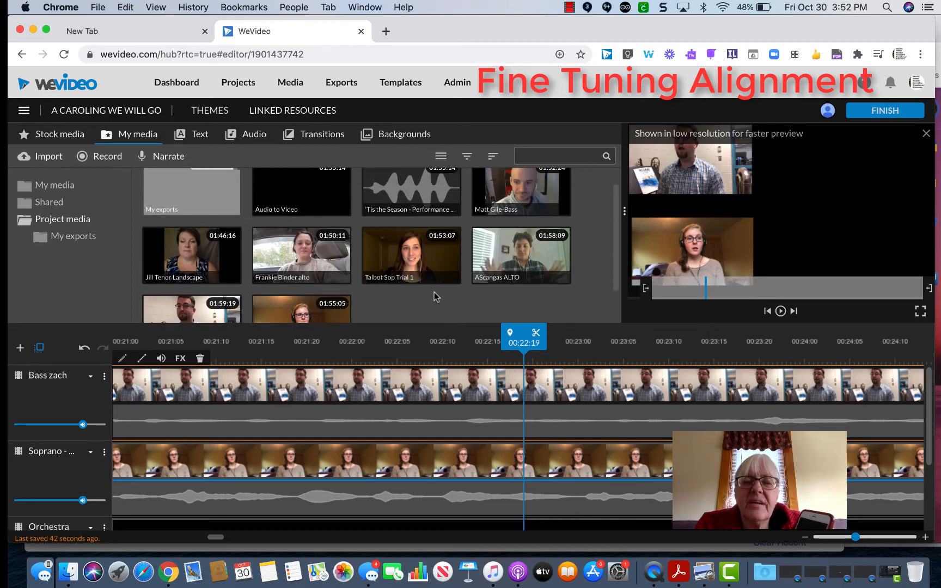
{"action": "scroll", "coordinate": [433, 292], "scroll_direction": "up", "scroll_amount": 1}
{"action": "scroll", "coordinate": [435, 294], "scroll_direction": "down", "scroll_amount": 3}
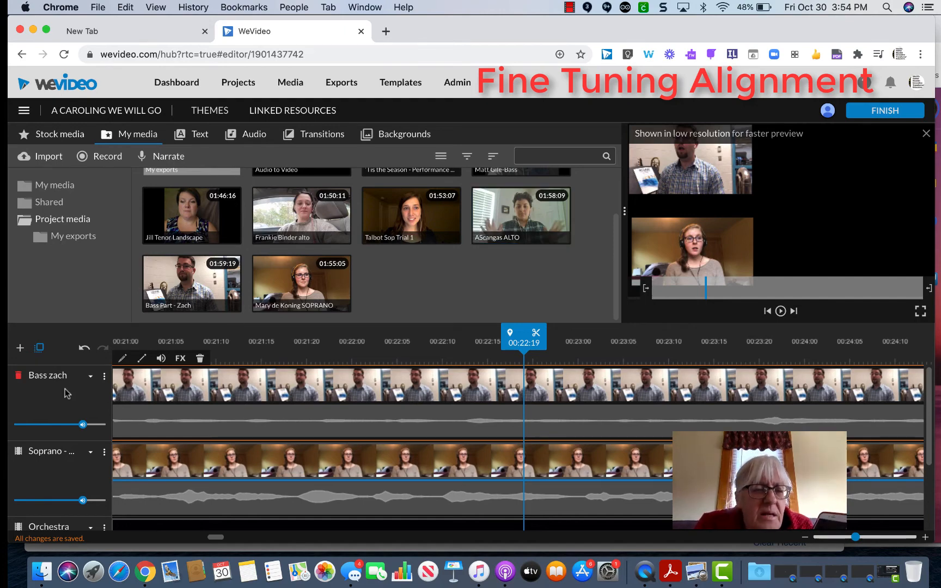
Add a video track named "Alto" plus the singer's first name, and place the alto singer's clip on it
{"action": "scroll", "coordinate": [66, 393], "scroll_direction": "left", "scroll_amount": 1}
{"action": "left_click", "coordinate": [20, 349]}
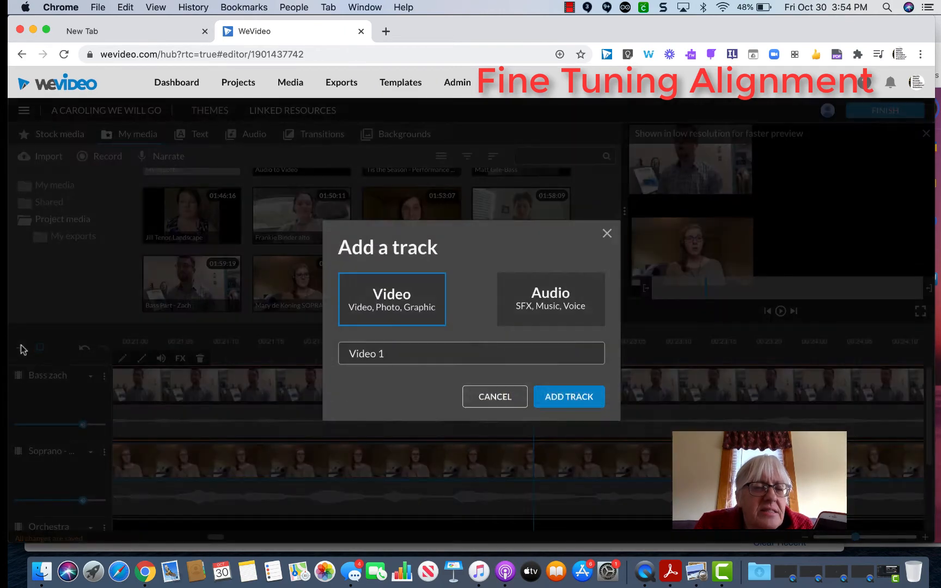
{"action": "triple_click", "coordinate": [395, 353]}
{"action": "type", "text": "Alto "}
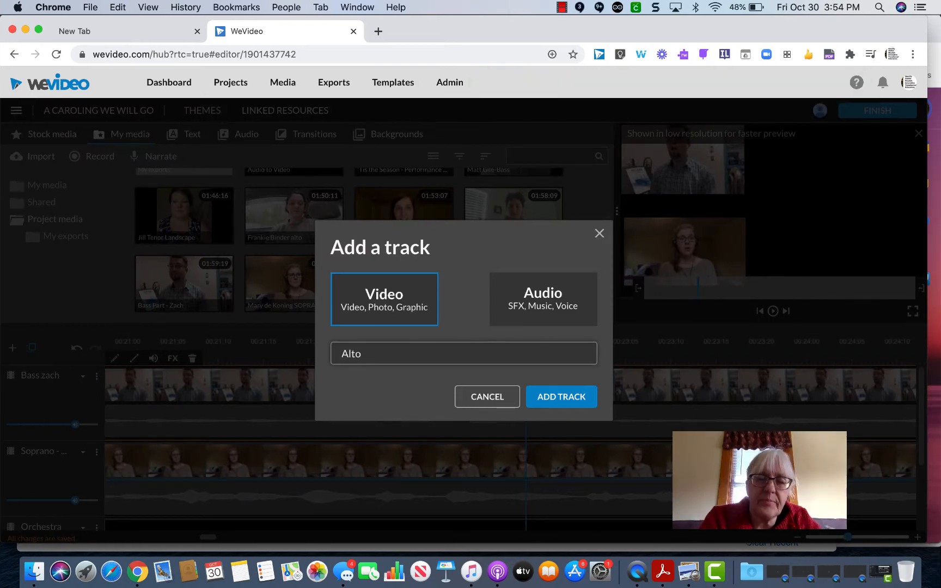
{"action": "type", "text": "Alexis"}
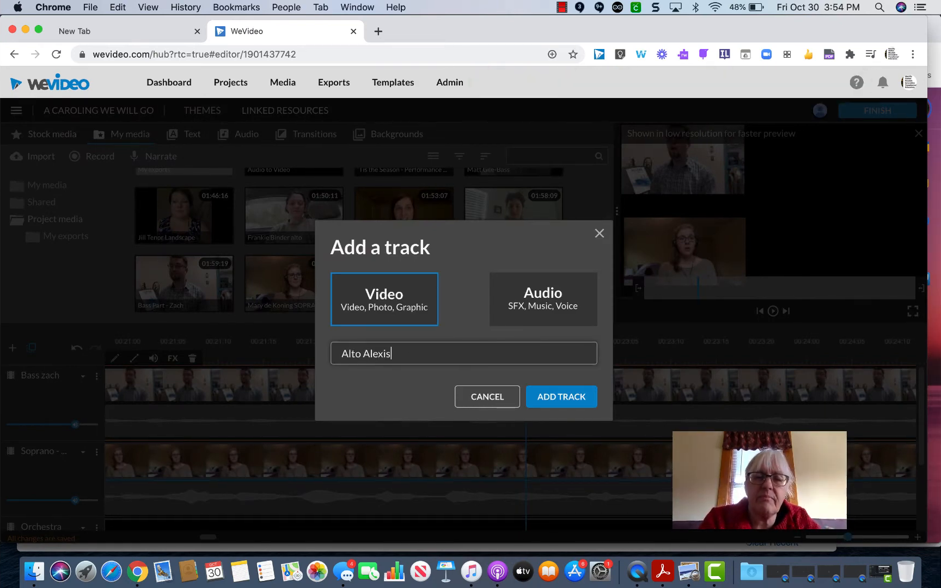
{"action": "left_click", "coordinate": [542, 399]}
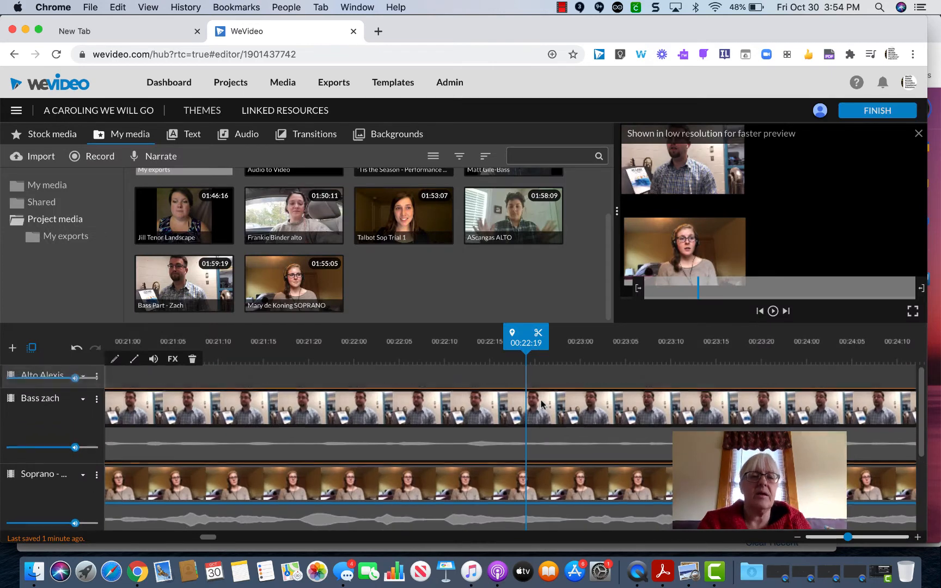
{"action": "left_click", "coordinate": [522, 218]}
{"action": "left_click_drag", "start_coordinate": [523, 218], "coordinate": [227, 387]}
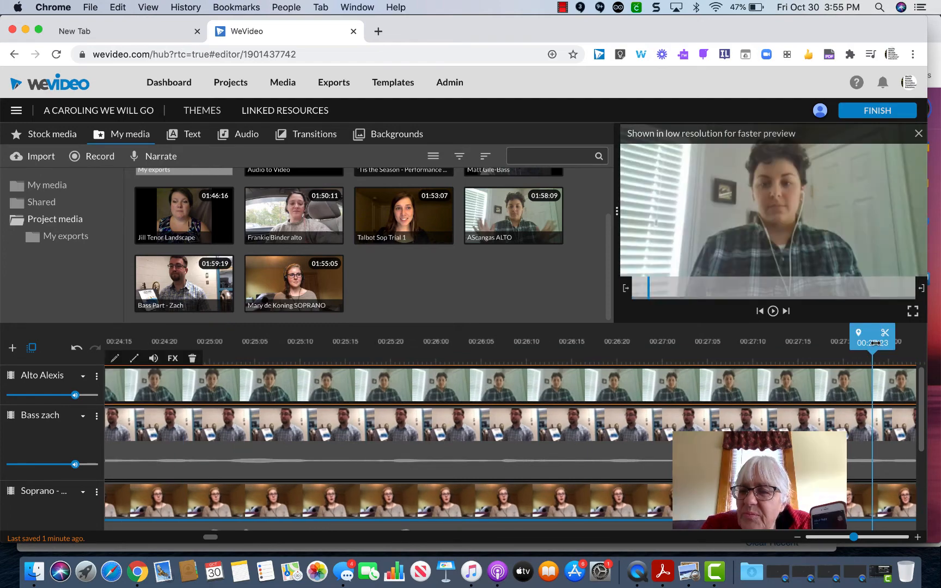
Turn on the alto clip's volume so its waveform shows, and shift the clip about 4.5 seconds later on its track
{"action": "left_click_drag", "start_coordinate": [873, 345], "coordinate": [932, 355]}
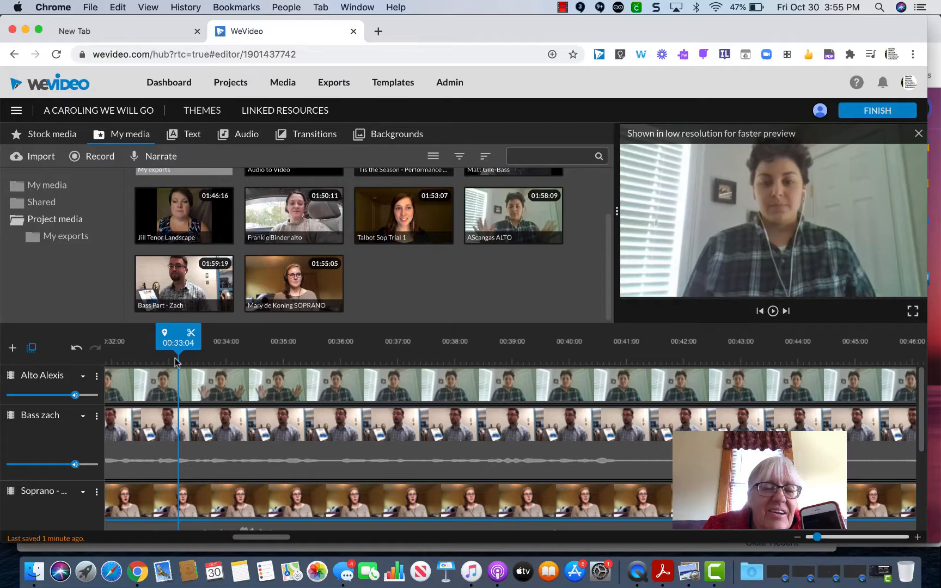
{"action": "left_click", "coordinate": [246, 386]}
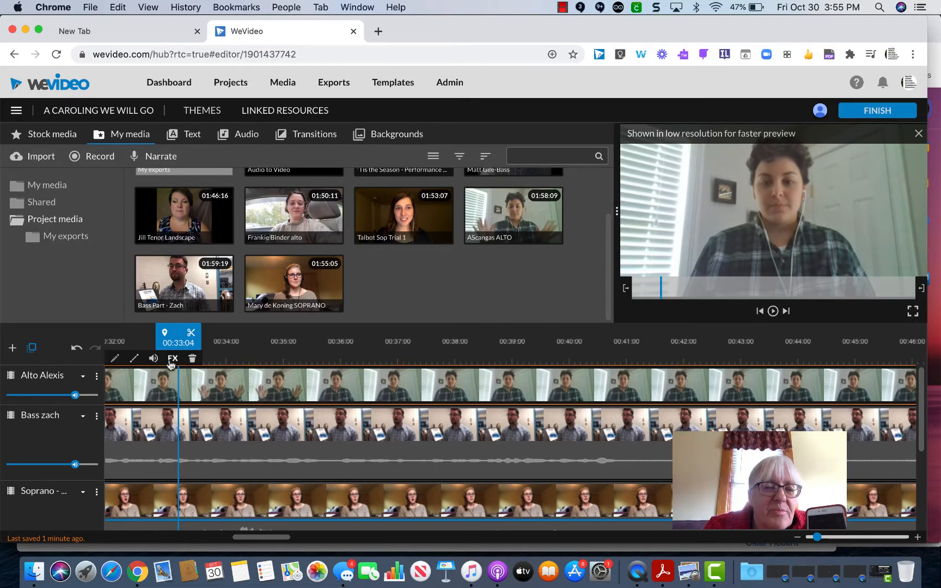
{"action": "left_click", "coordinate": [153, 360]}
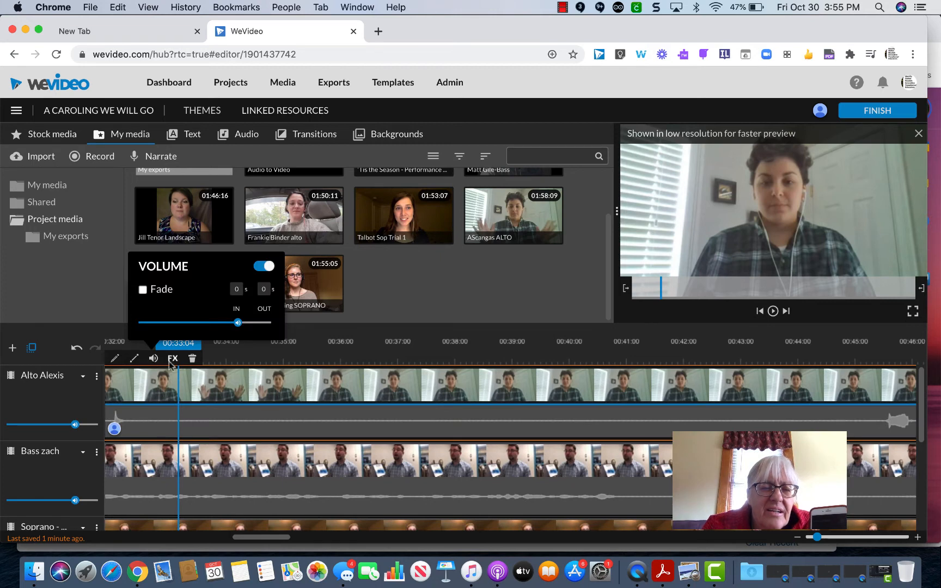
{"action": "left_click", "coordinate": [250, 380]}
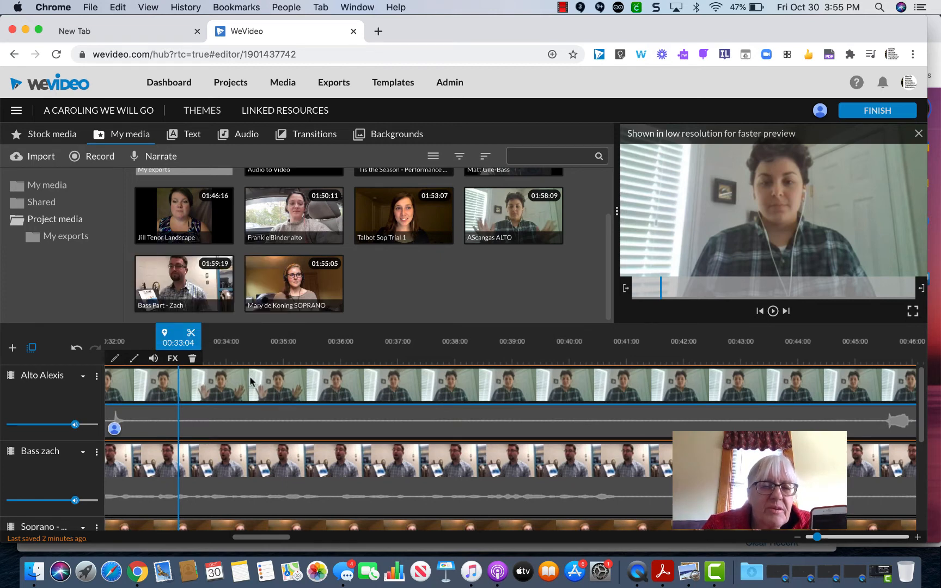
{"action": "left_click_drag", "start_coordinate": [250, 380], "coordinate": [509, 413]}
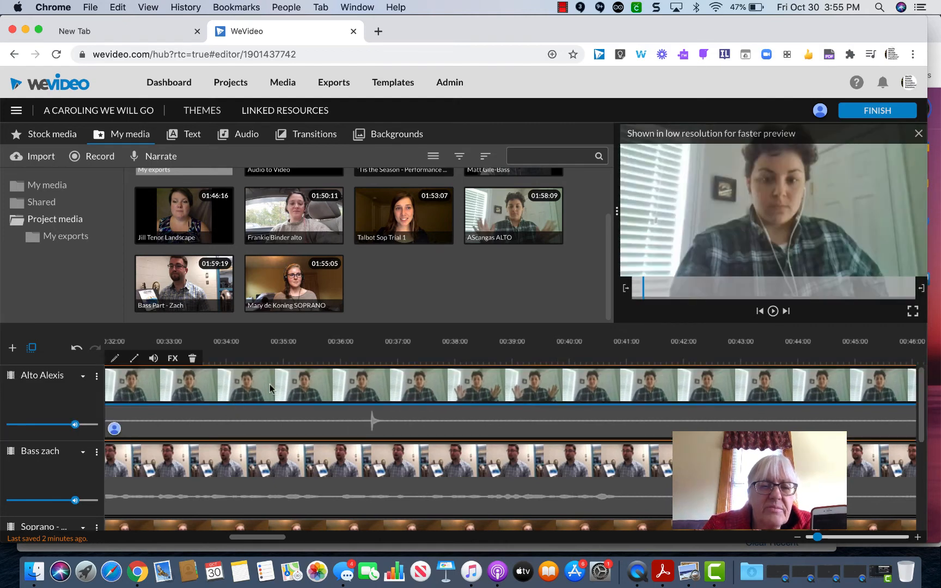
Try splitting the alto clip near 00:32:20, ahead of the clap, and undo the split
{"action": "left_click", "coordinate": [292, 351]}
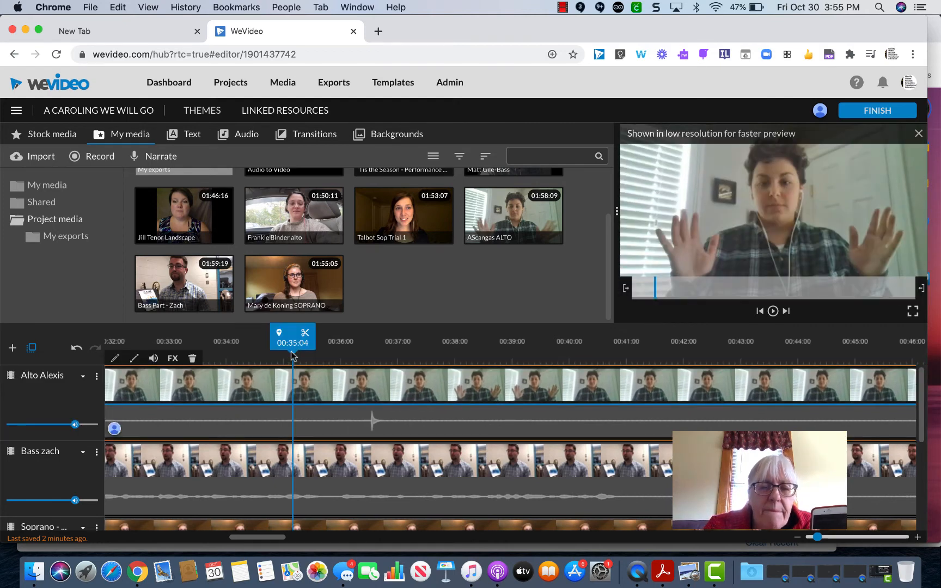
{"action": "left_click", "coordinate": [139, 384]}
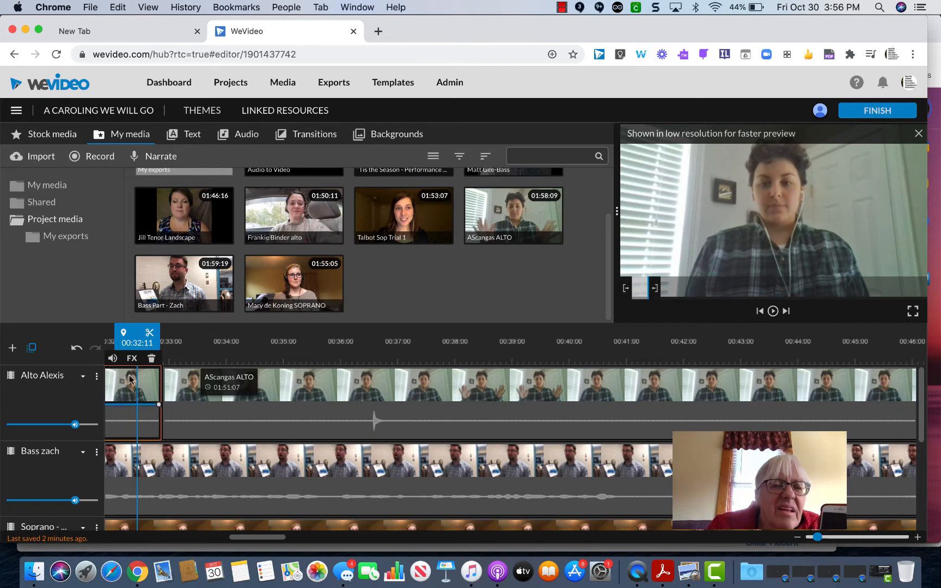
{"action": "left_click", "coordinate": [77, 348]}
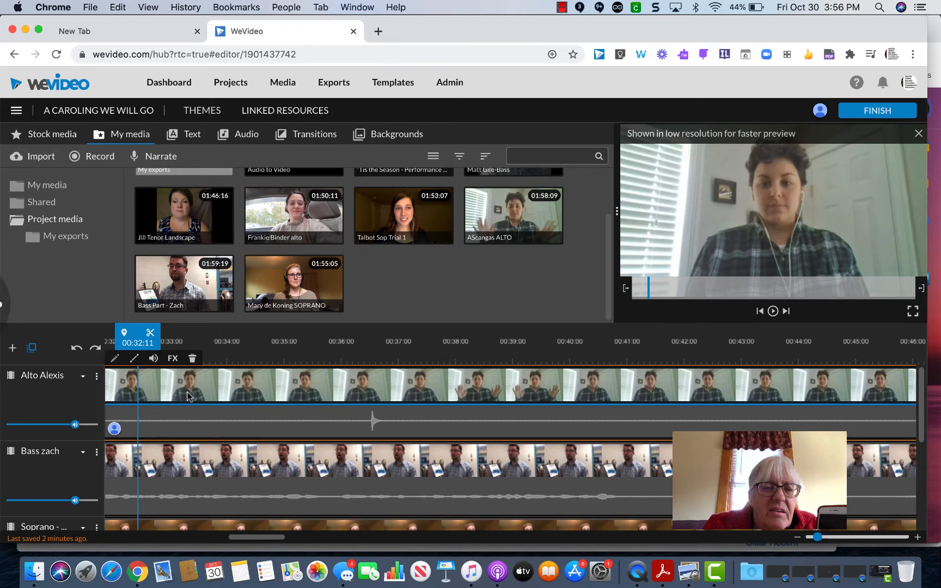
Trim the alto clip's opening up to 00:40:09, shortly before the clap, and slide the clip earlier on its track
{"action": "scroll", "coordinate": [185, 396], "scroll_direction": "left", "scroll_amount": 3}
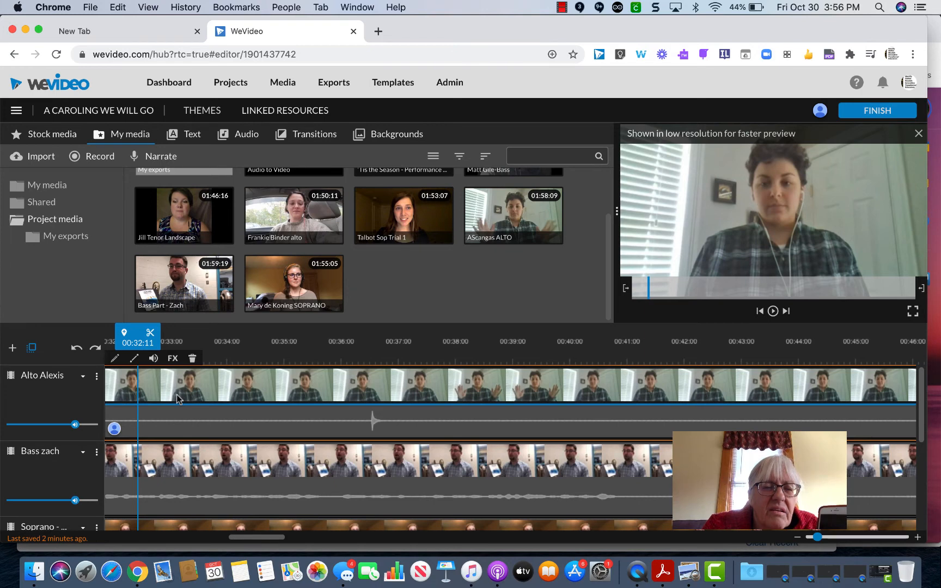
{"action": "left_click_drag", "start_coordinate": [178, 385], "coordinate": [580, 418]}
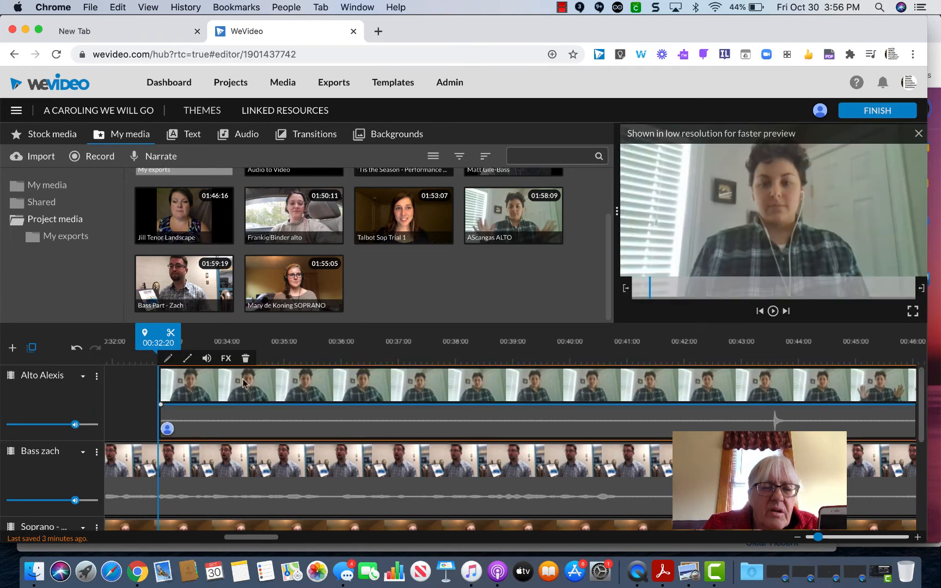
{"action": "left_click_drag", "start_coordinate": [160, 377], "coordinate": [160, 403]}
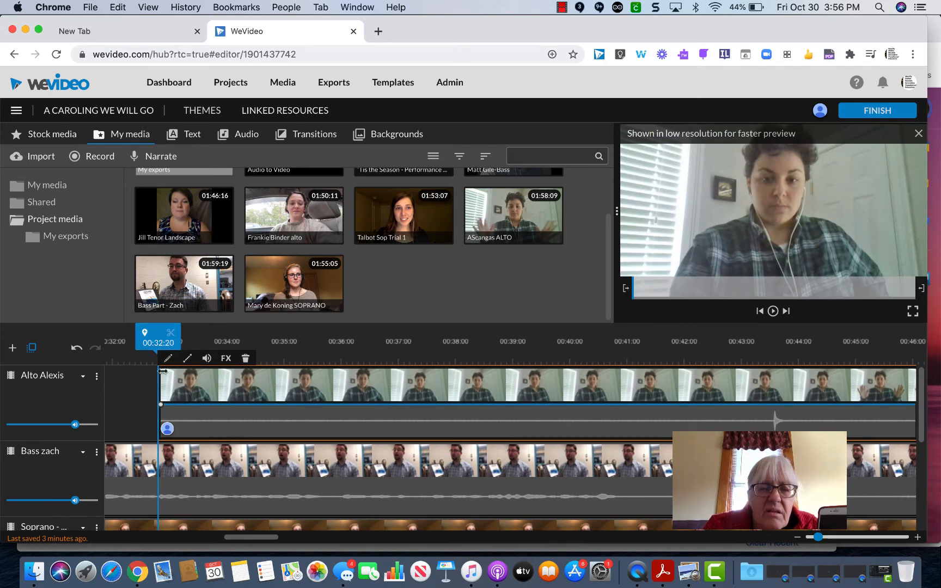
{"action": "left_click_drag", "start_coordinate": [160, 372], "coordinate": [594, 369]}
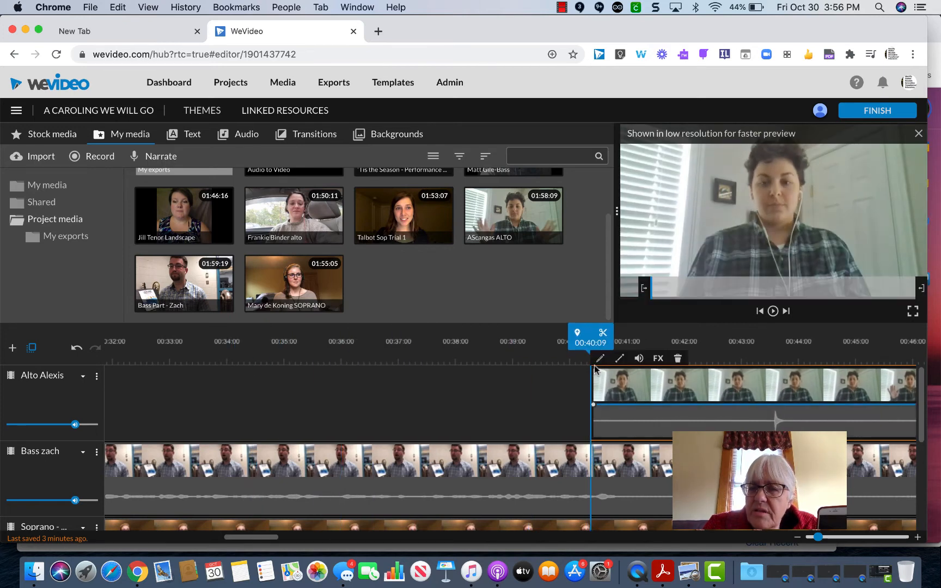
{"action": "left_click_drag", "start_coordinate": [673, 385], "coordinate": [208, 416]}
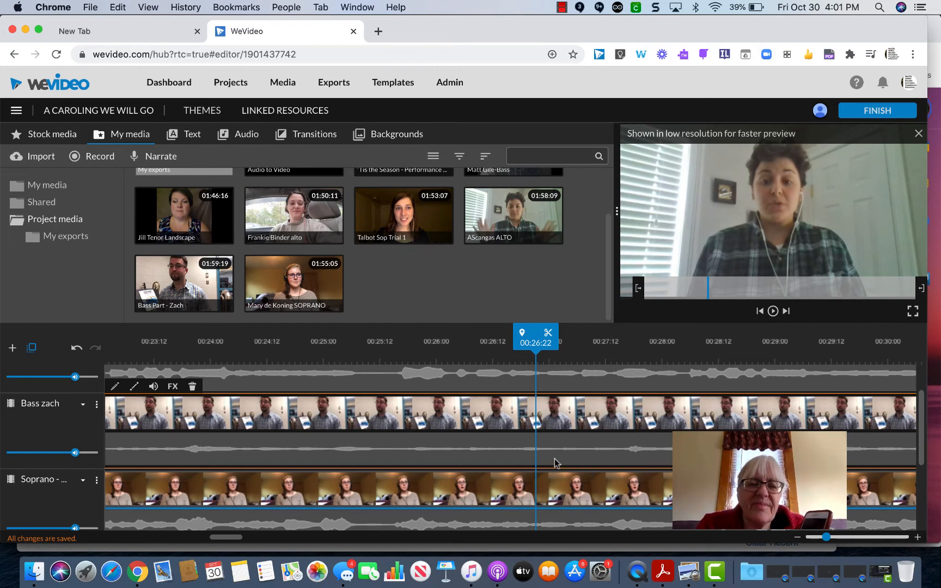
{"action": "scroll", "coordinate": [554, 459], "scroll_direction": "up", "scroll_amount": 3}
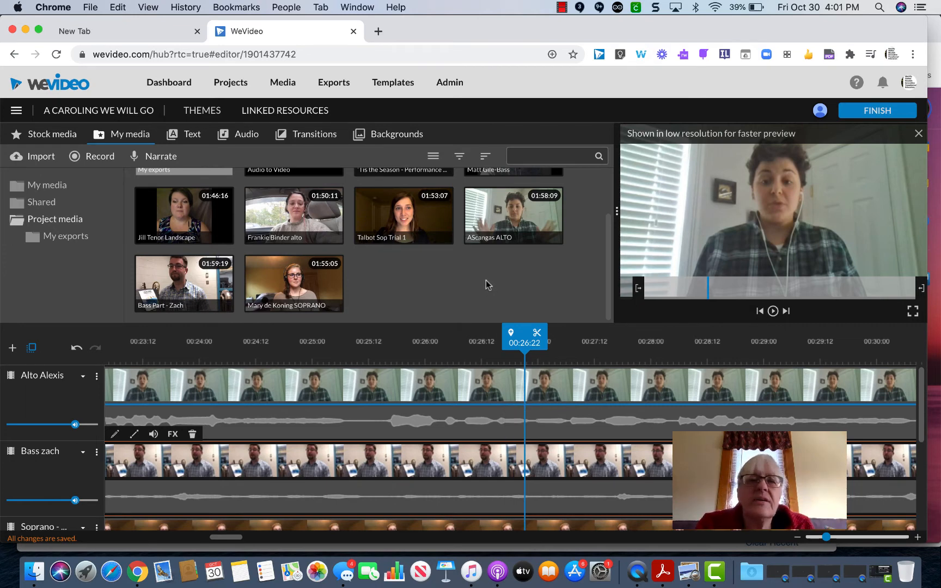
{"action": "scroll", "coordinate": [466, 299], "scroll_direction": "up", "scroll_amount": 2}
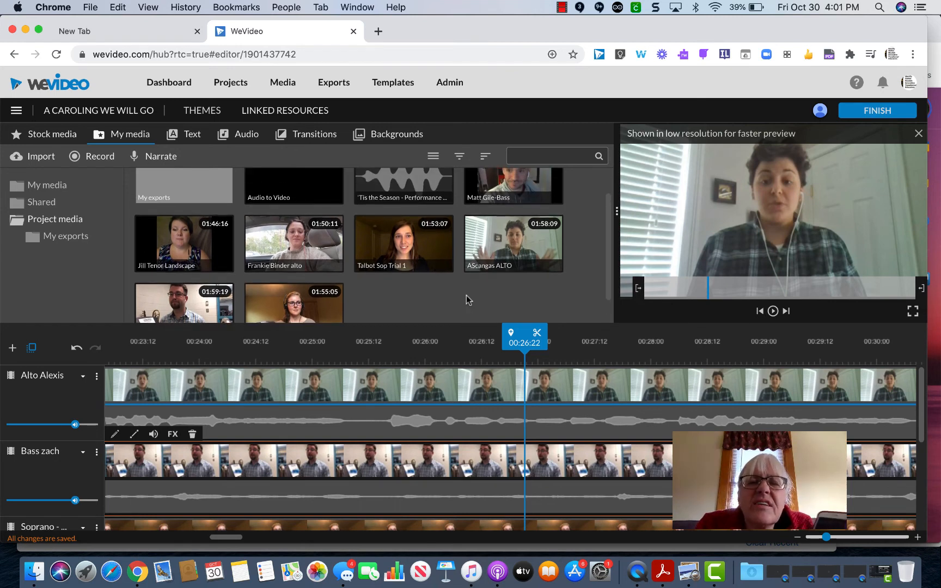
{"action": "scroll", "coordinate": [467, 299], "scroll_direction": "up", "scroll_amount": 2}
{"action": "left_click", "coordinate": [467, 298]}
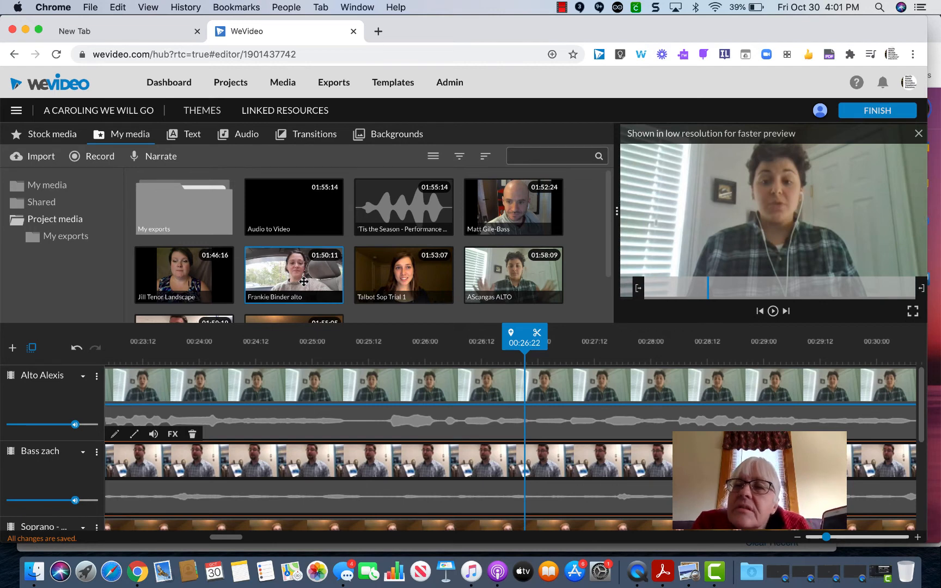
{"action": "left_click", "coordinate": [561, 7]}
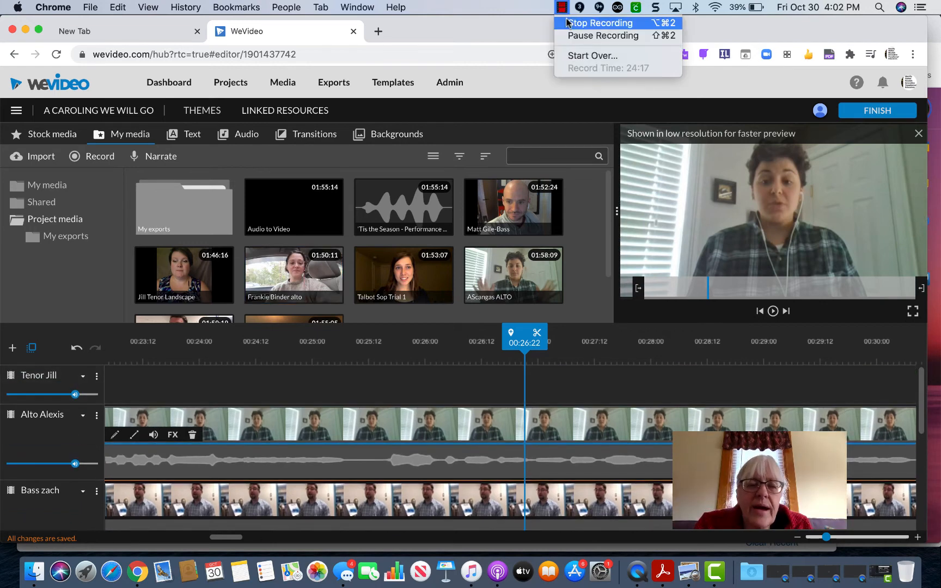
{"action": "left_click", "coordinate": [327, 428]}
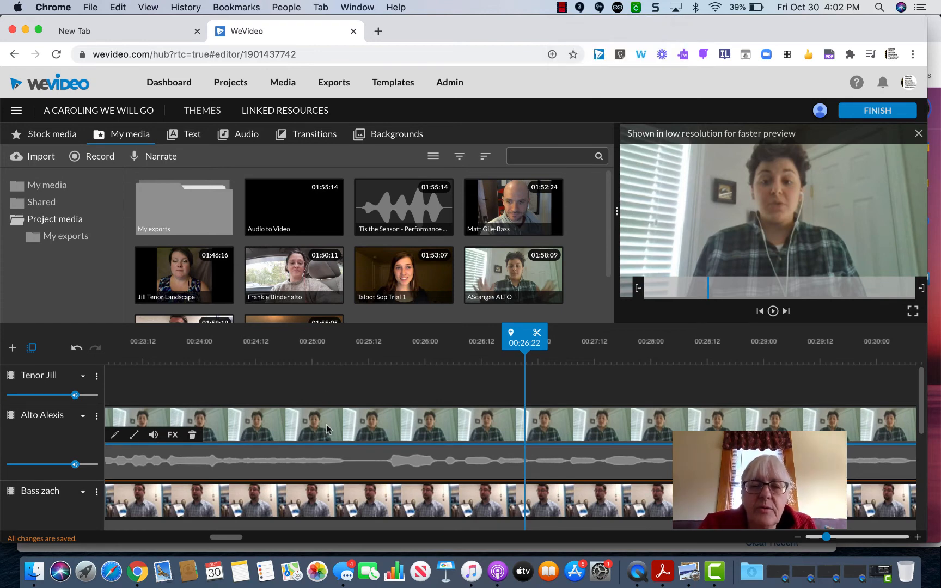
Scale the alto video to 0.47 and position it at x 816, y 7 beside the bass video, using the grid, and save the changes
{"action": "double_click", "coordinate": [276, 429]}
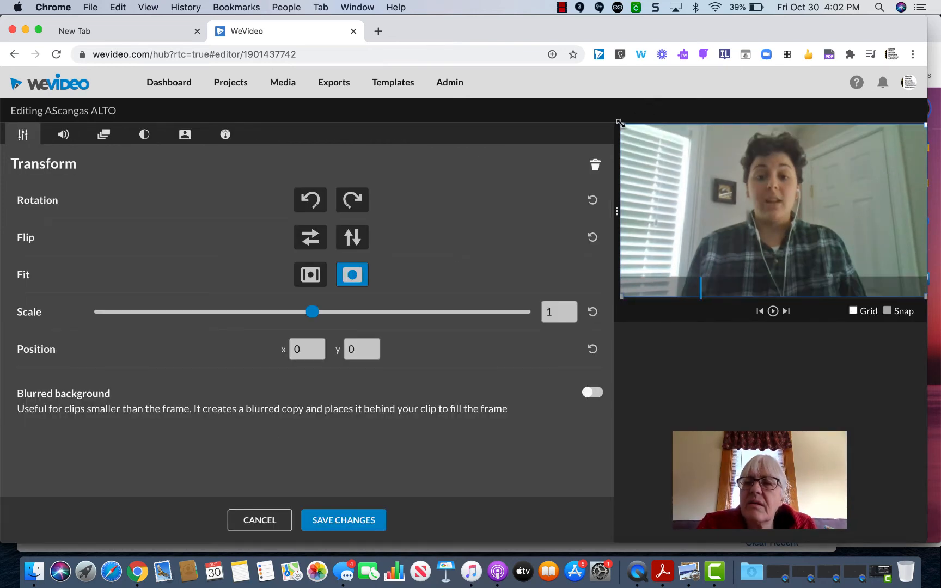
{"action": "left_click_drag", "start_coordinate": [622, 123], "coordinate": [713, 176]}
{"action": "left_click_drag", "start_coordinate": [790, 223], "coordinate": [852, 188]}
{"action": "left_click", "coordinate": [853, 311]}
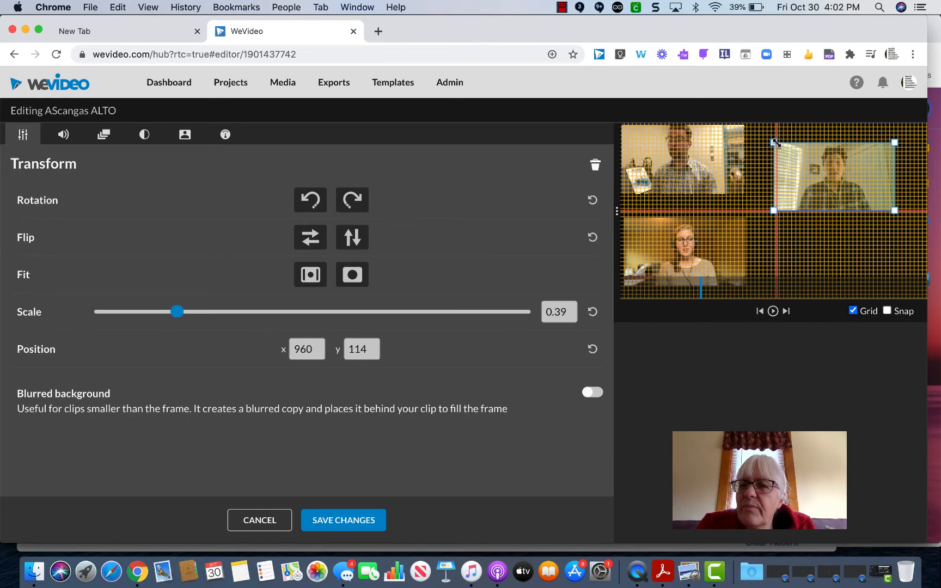
{"action": "left_click_drag", "start_coordinate": [776, 142], "coordinate": [763, 133]}
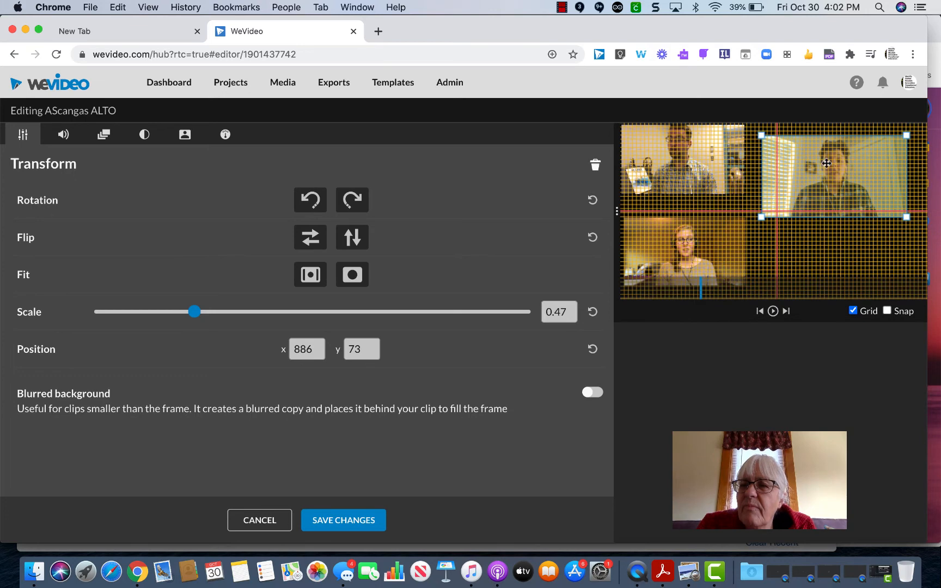
{"action": "left_click_drag", "start_coordinate": [825, 165], "coordinate": [814, 153]}
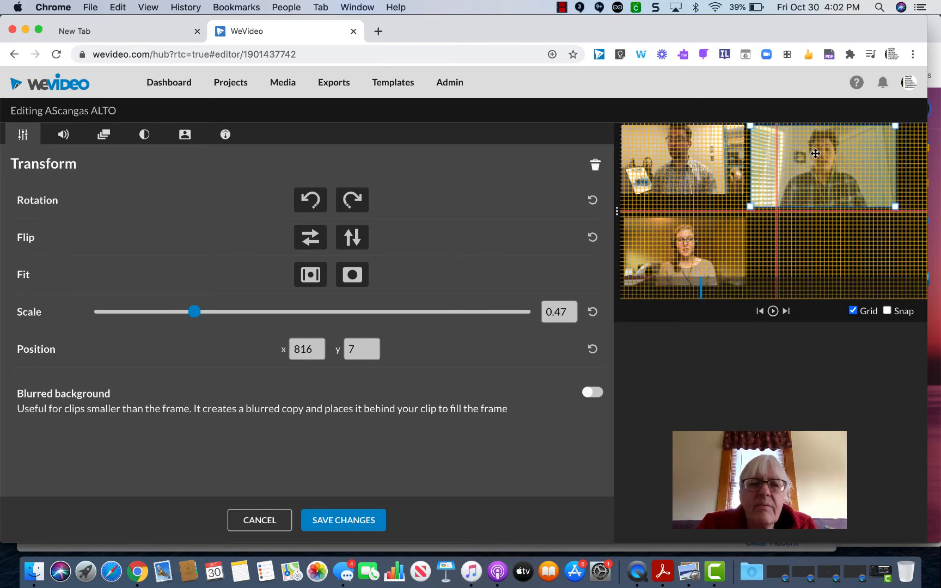
{"action": "left_click", "coordinate": [350, 521]}
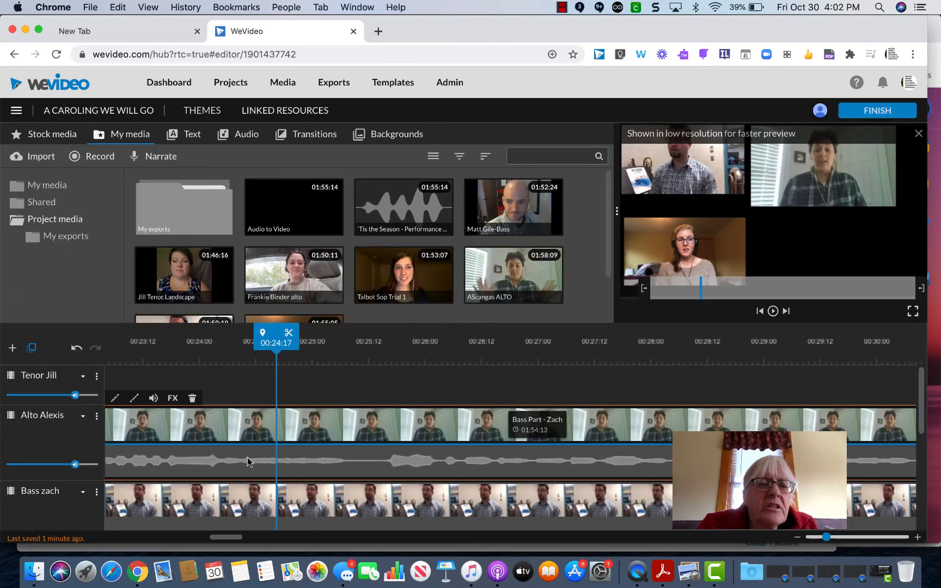
{"action": "left_click", "coordinate": [217, 280]}
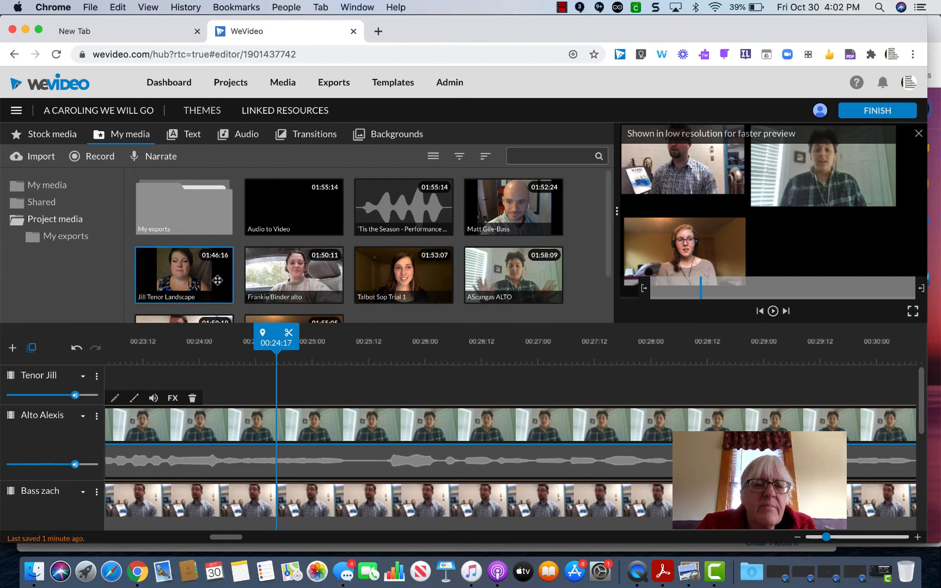
{"action": "scroll", "coordinate": [474, 280], "scroll_direction": "down", "scroll_amount": 1}
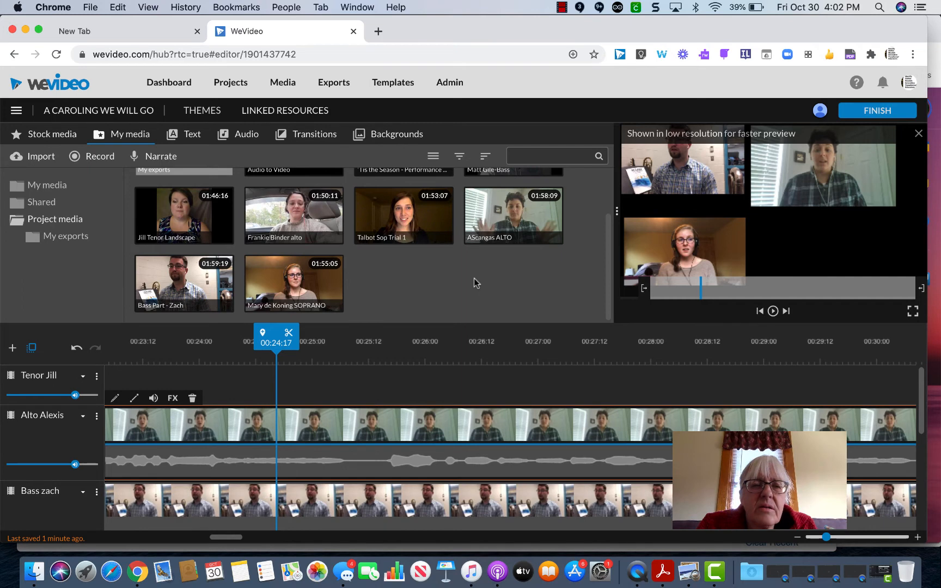
Search the stock media library for "christmas"
{"action": "scroll", "coordinate": [473, 278], "scroll_direction": "up", "scroll_amount": 1}
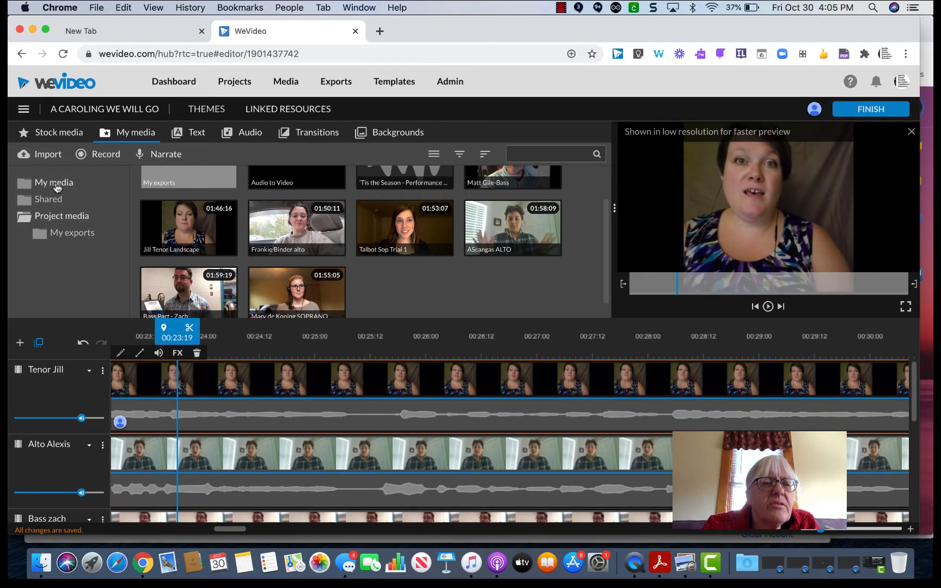
{"action": "left_click", "coordinate": [62, 138]}
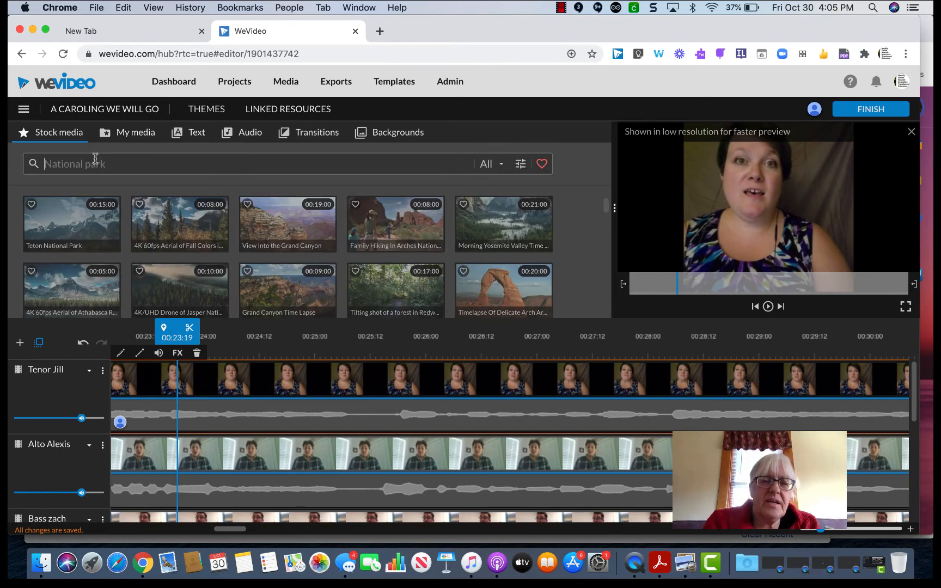
{"action": "type", "text": "d"}
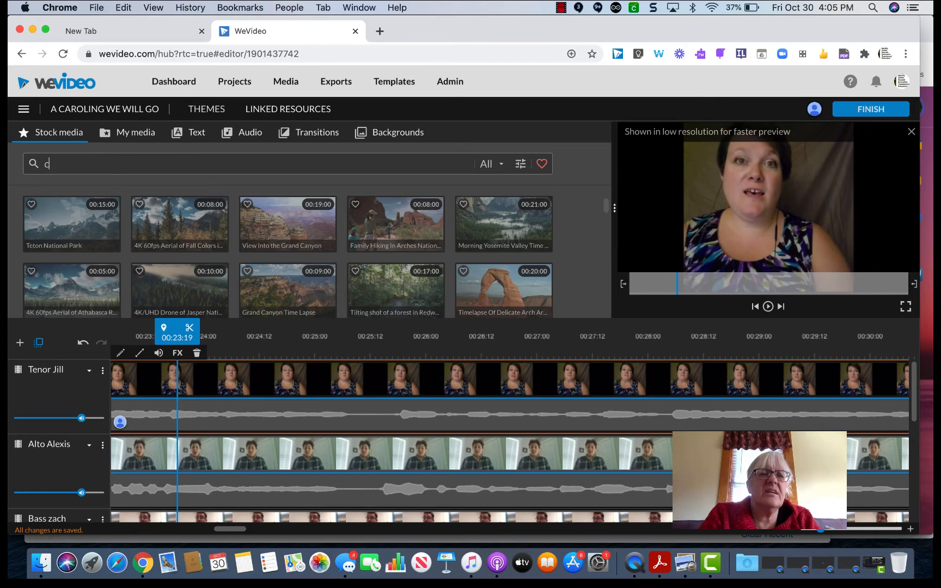
{"action": "type", "text": "hristma"}
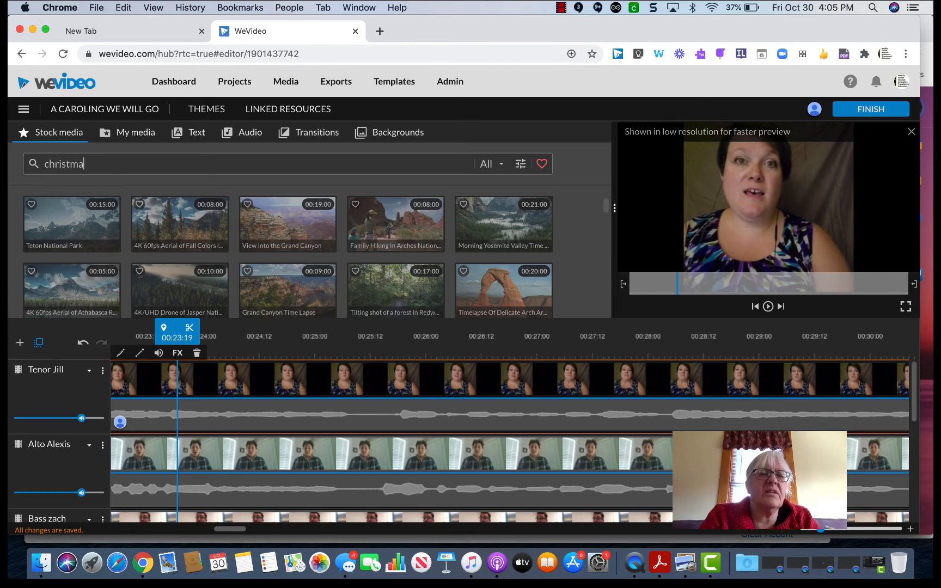
{"action": "type", "text": "s"}
{"action": "key", "text": "Return"}
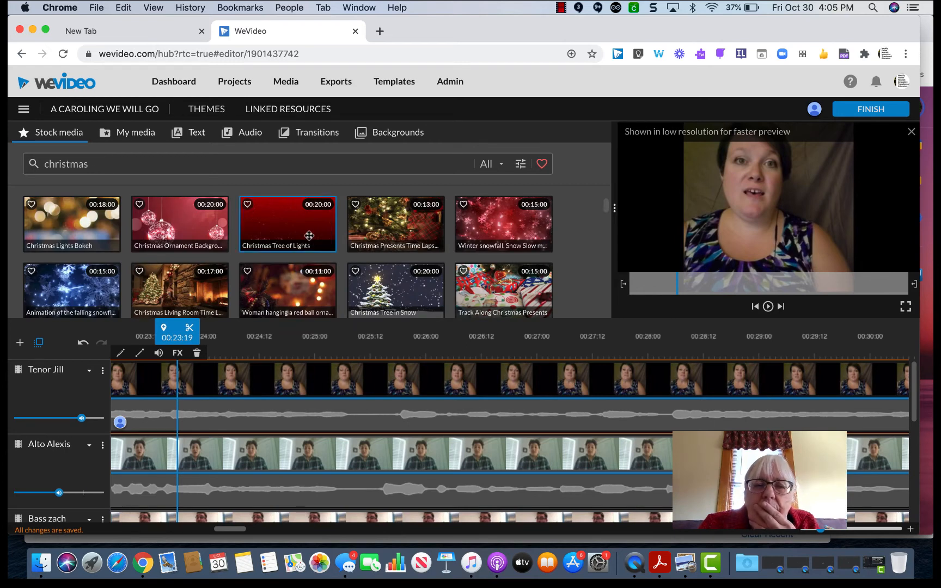
Limit the Christmas stock media results to images
{"action": "scroll", "coordinate": [382, 276], "scroll_direction": "down", "scroll_amount": 2}
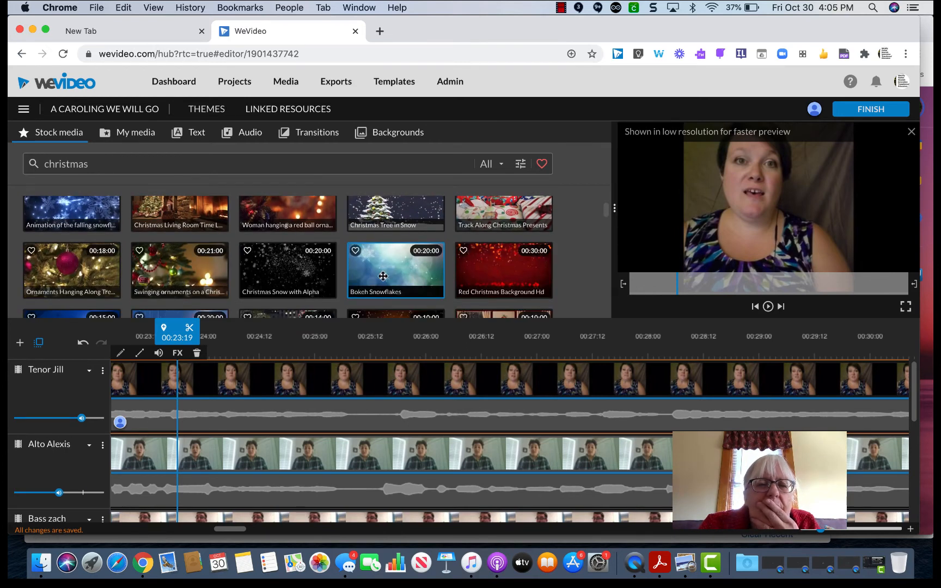
{"action": "scroll", "coordinate": [383, 276], "scroll_direction": "down", "scroll_amount": 2}
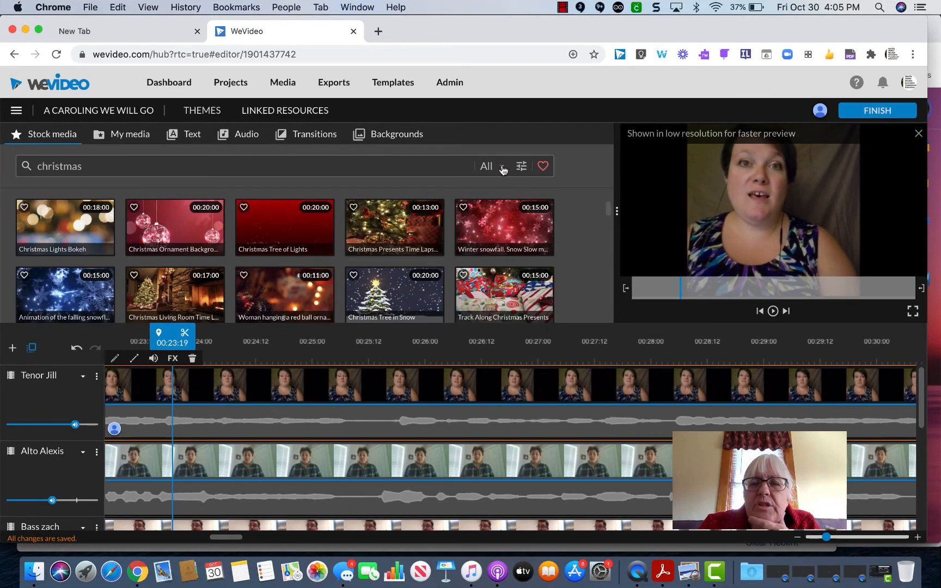
{"action": "left_click", "coordinate": [501, 166]}
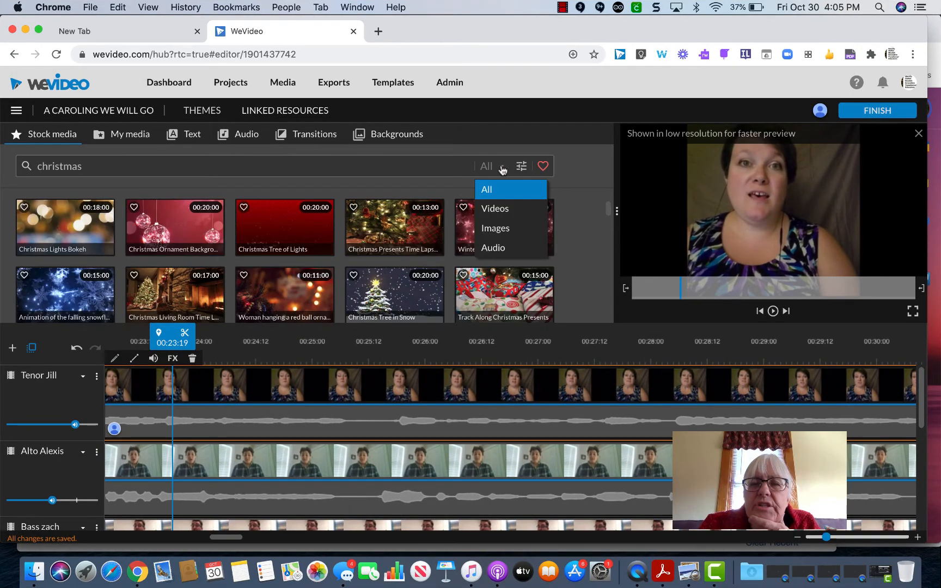
{"action": "left_click", "coordinate": [511, 229]}
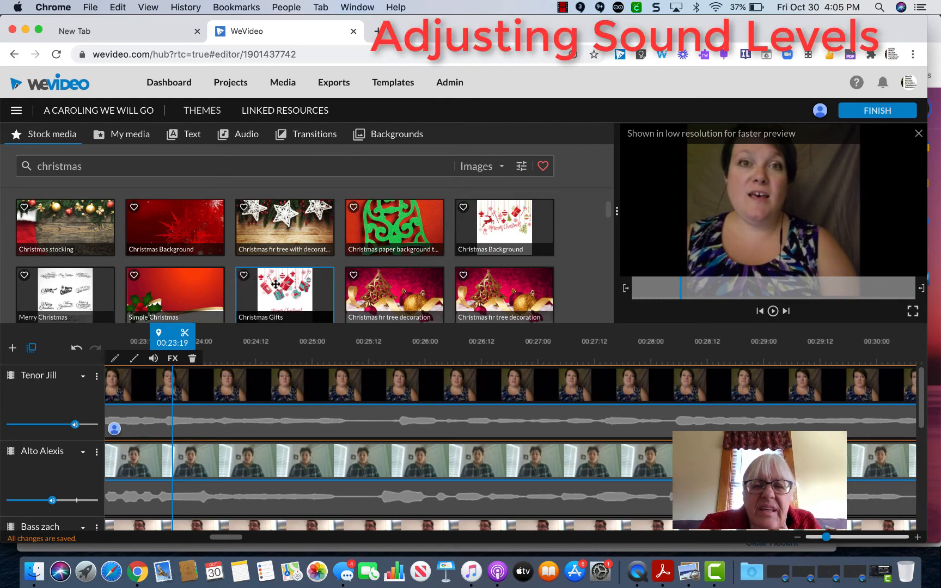
Browse the Christmas stock images for a possible background and preview the picture of purple Christmas balls in the snow
{"action": "scroll", "coordinate": [290, 287], "scroll_direction": "down", "scroll_amount": 2}
{"action": "scroll", "coordinate": [290, 287], "scroll_direction": "down", "scroll_amount": 2}
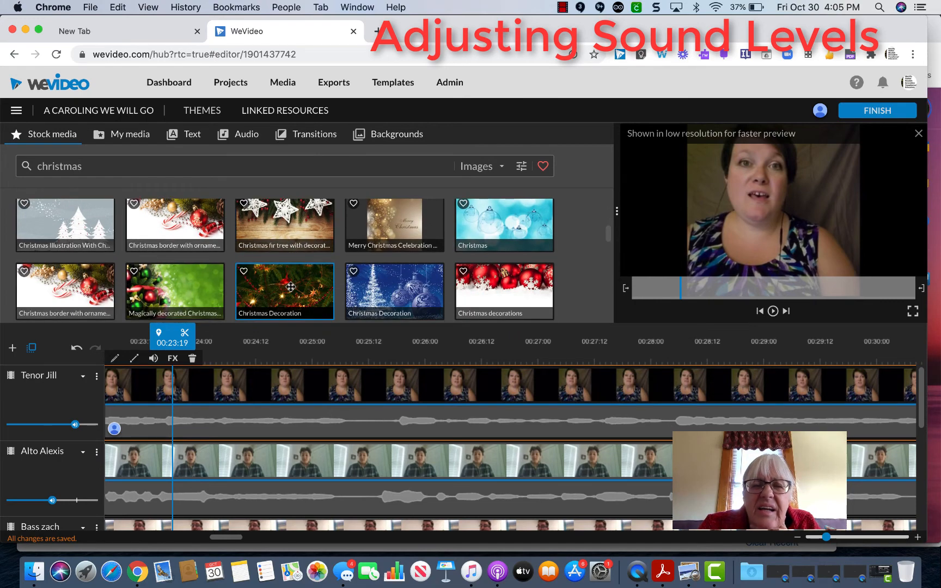
{"action": "scroll", "coordinate": [290, 287], "scroll_direction": "down", "scroll_amount": 1}
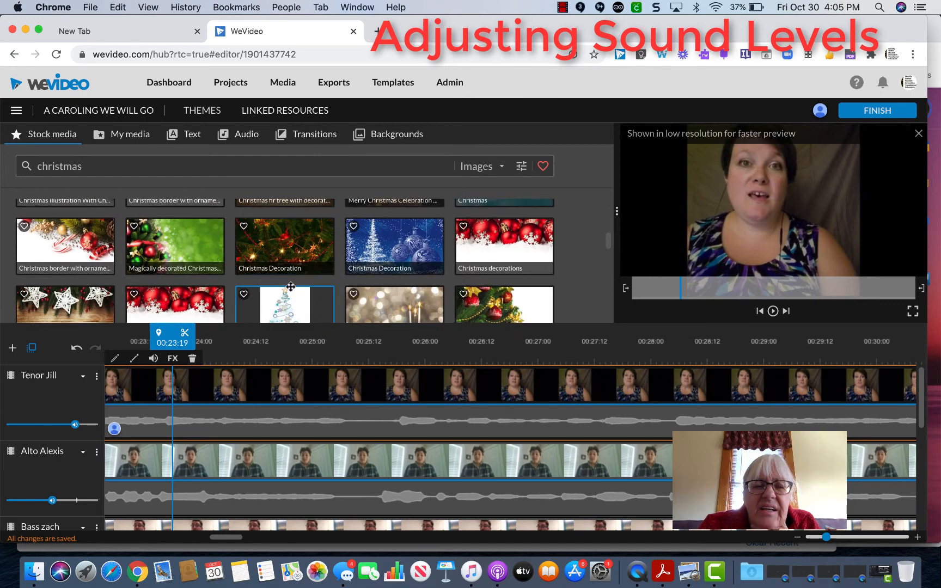
{"action": "scroll", "coordinate": [290, 287], "scroll_direction": "down", "scroll_amount": 1}
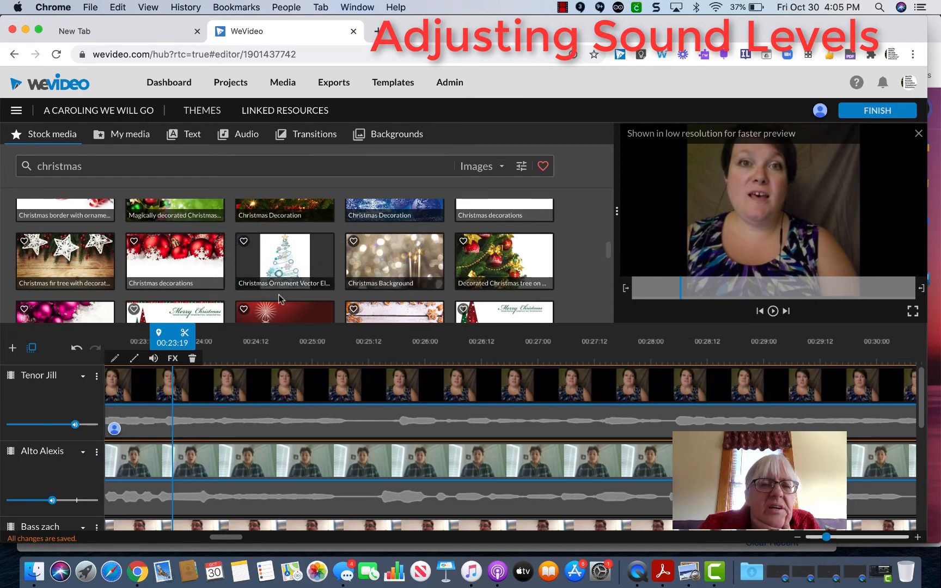
{"action": "scroll", "coordinate": [279, 298], "scroll_direction": "down", "scroll_amount": 1}
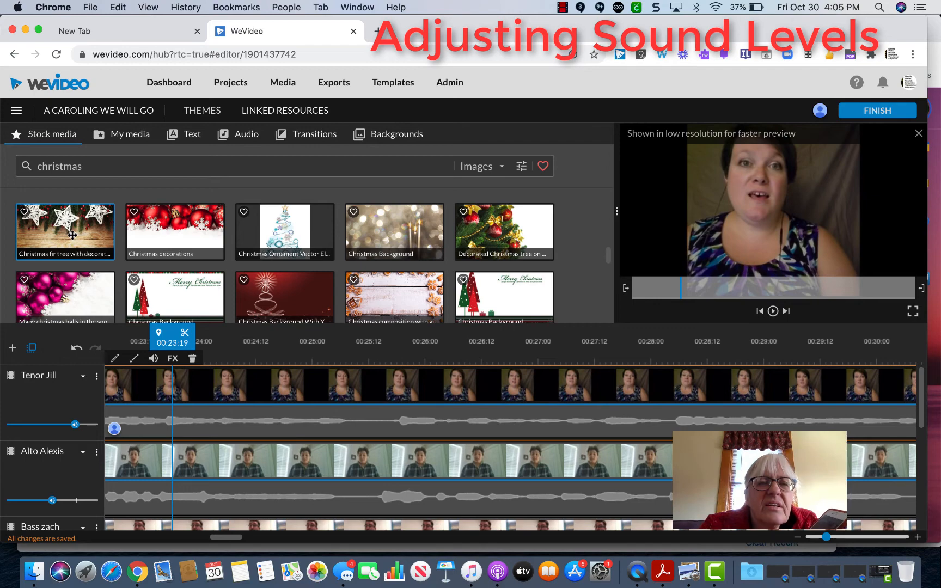
{"action": "scroll", "coordinate": [281, 305], "scroll_direction": "down", "scroll_amount": 1}
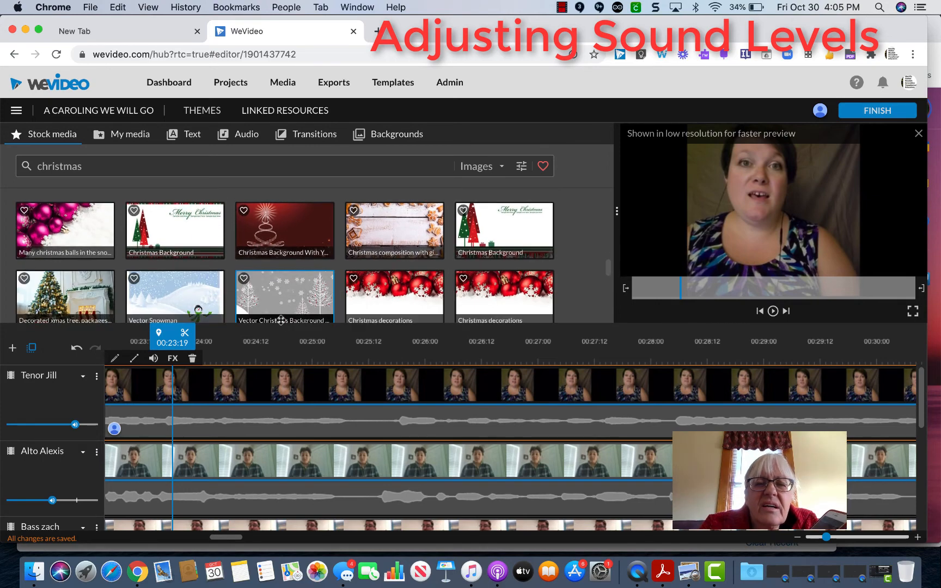
{"action": "scroll", "coordinate": [281, 320], "scroll_direction": "down", "scroll_amount": 3}
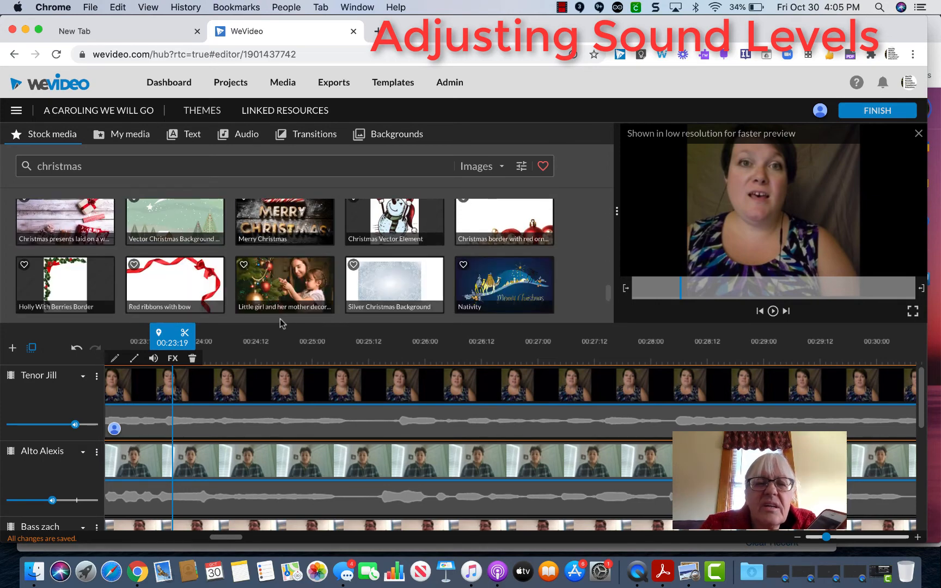
{"action": "scroll", "coordinate": [281, 321], "scroll_direction": "down", "scroll_amount": 5}
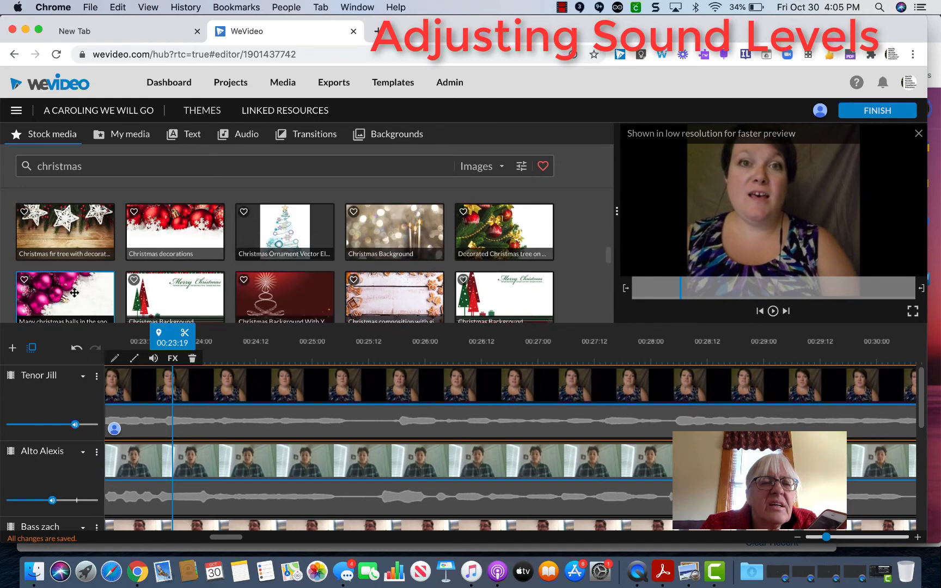
{"action": "left_click", "coordinate": [74, 292]}
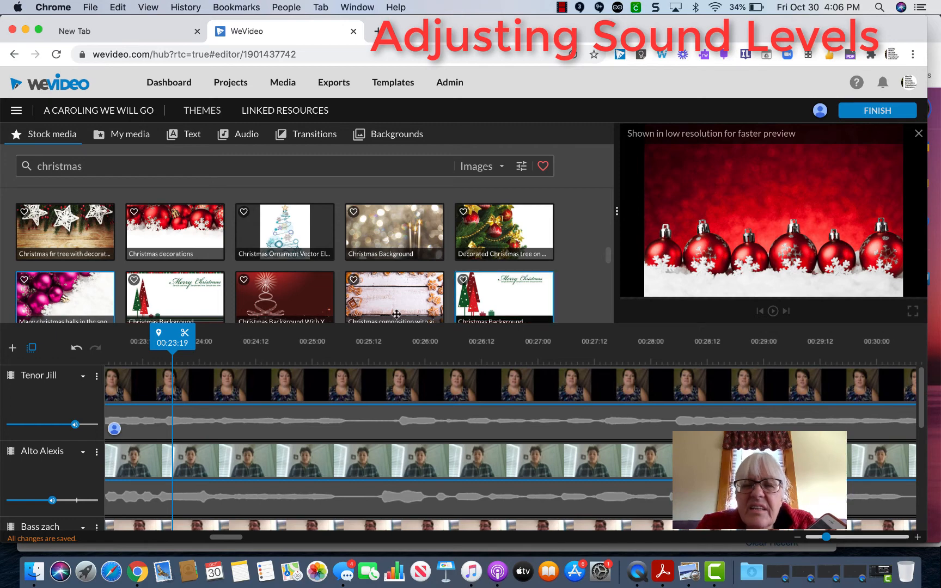
Find the passage around 01:09:05 on the timeline and play it to about 01:19:04 to judge the voice levels
{"action": "left_click_drag", "start_coordinate": [170, 334], "coordinate": [939, 342]}
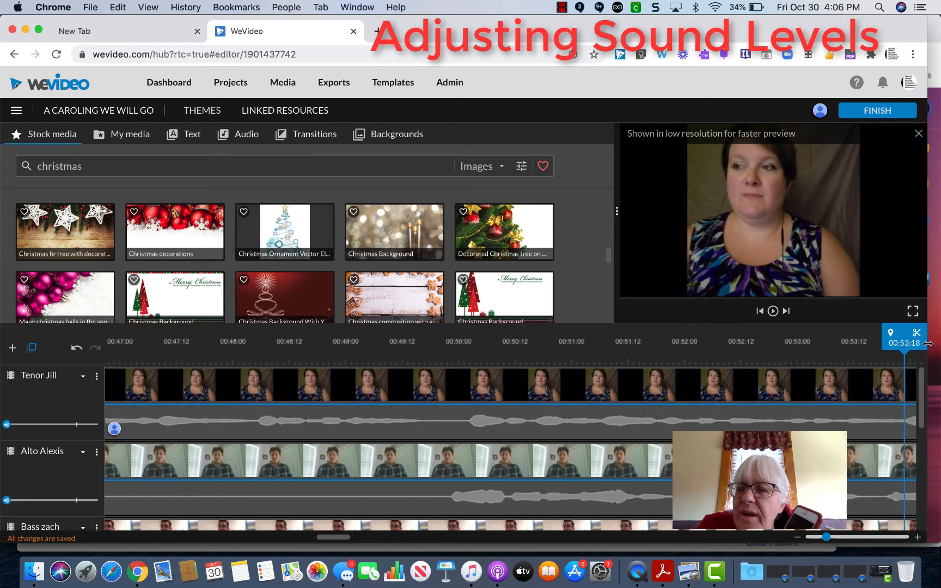
{"action": "mouse_move", "coordinate": [867, 354]}
{"action": "left_mouse_down"}
{"action": "mouse_move", "coordinate": [838, 358]}
{"action": "mouse_move", "coordinate": [854, 350]}
{"action": "left_mouse_up"}
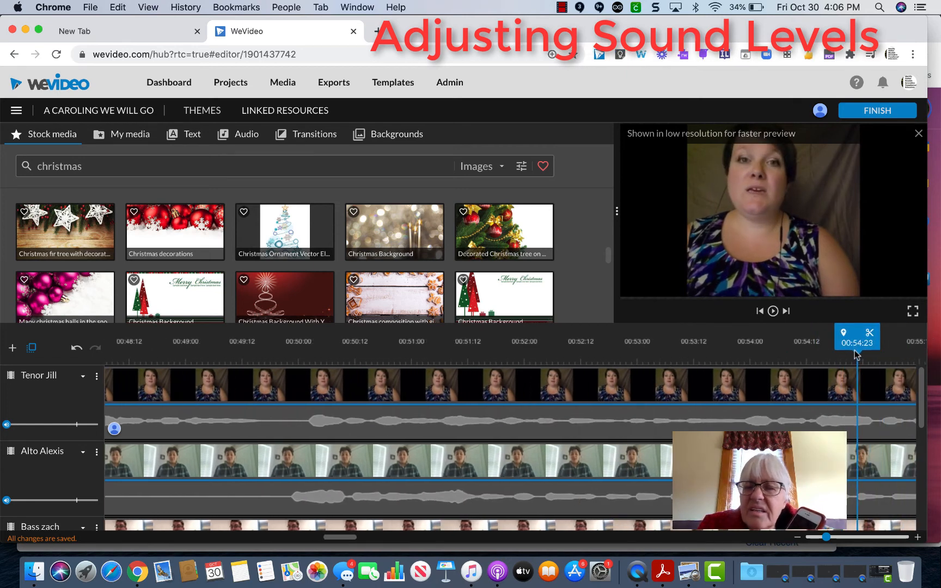
{"action": "mouse_move", "coordinate": [938, 339]}
{"action": "left_mouse_down"}
{"action": "mouse_move", "coordinate": [920, 340]}
{"action": "mouse_move", "coordinate": [938, 337]}
{"action": "left_mouse_up"}
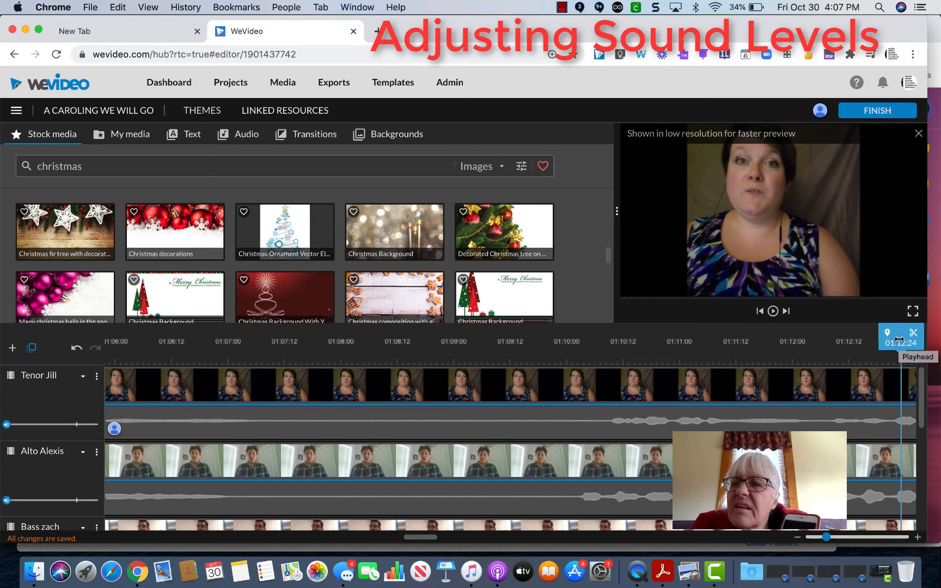
{"action": "left_click_drag", "start_coordinate": [899, 341], "coordinate": [476, 351]}
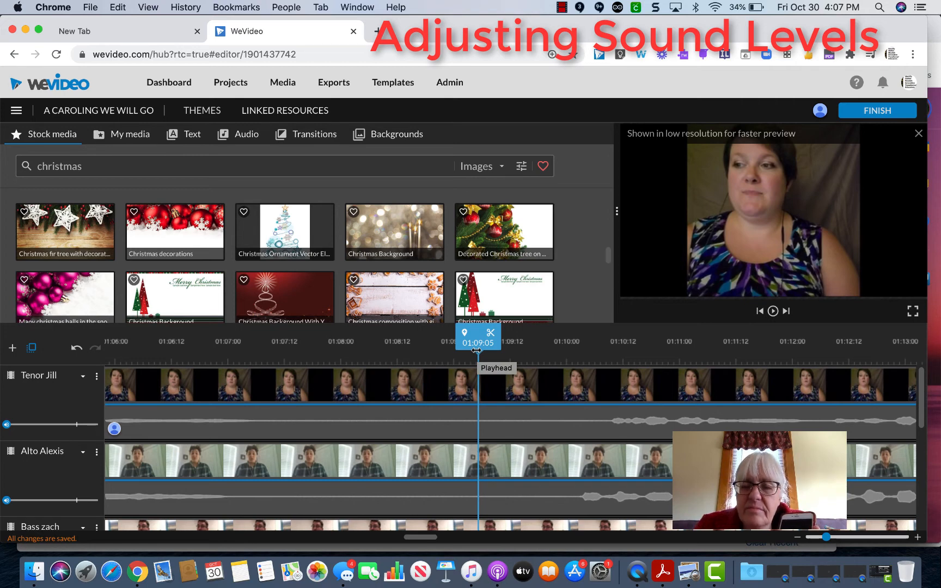
{"action": "key", "text": "space"}
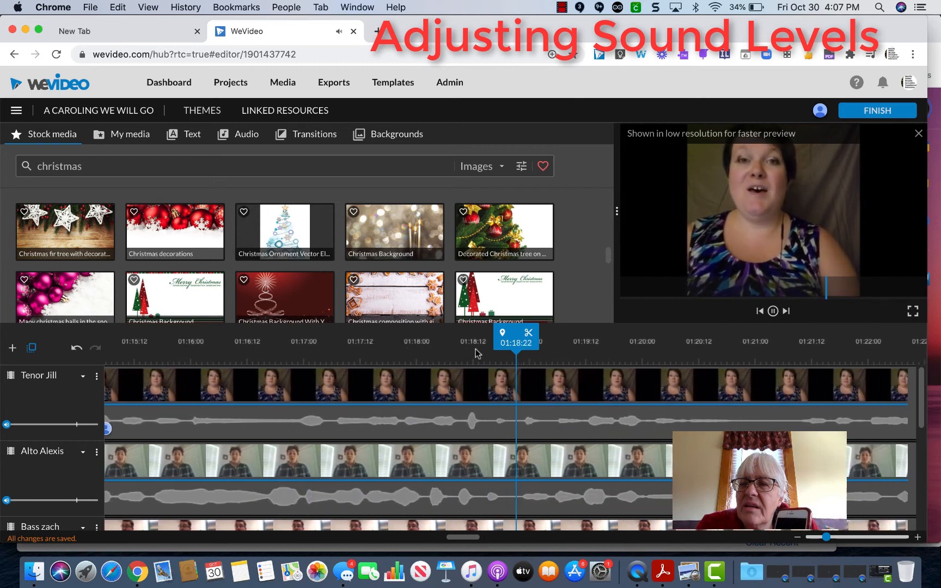
{"action": "key", "text": "space"}
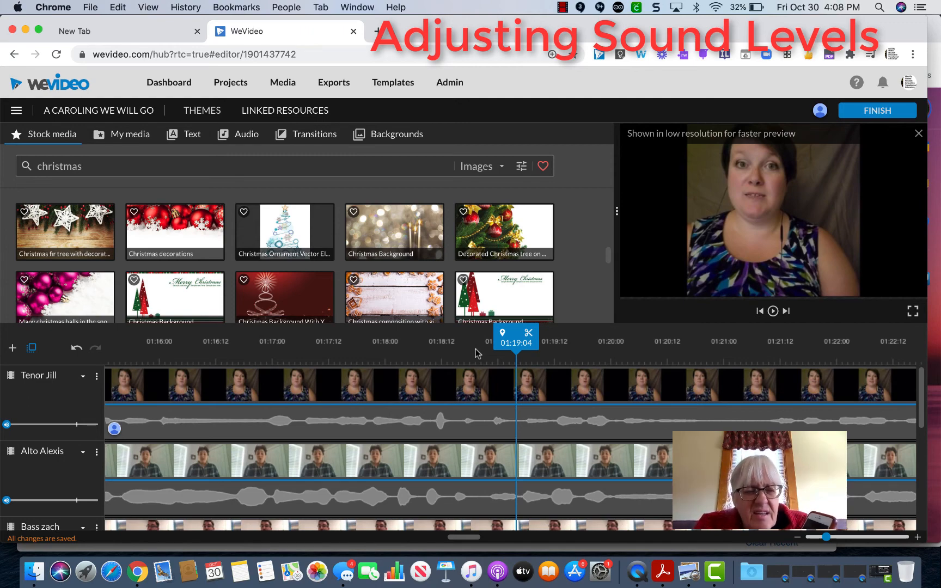
Listen to the passage from 01:06:20 to 01:15:12 and raise the bass track's volume slightly
{"action": "scroll", "coordinate": [588, 394], "scroll_direction": "down", "scroll_amount": 3}
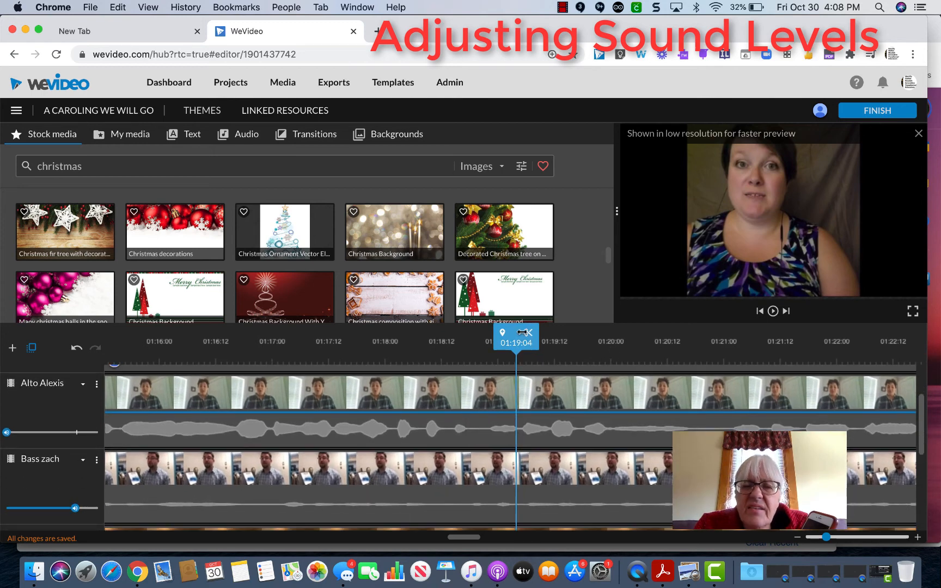
{"action": "left_click_drag", "start_coordinate": [521, 332], "coordinate": [114, 320]}
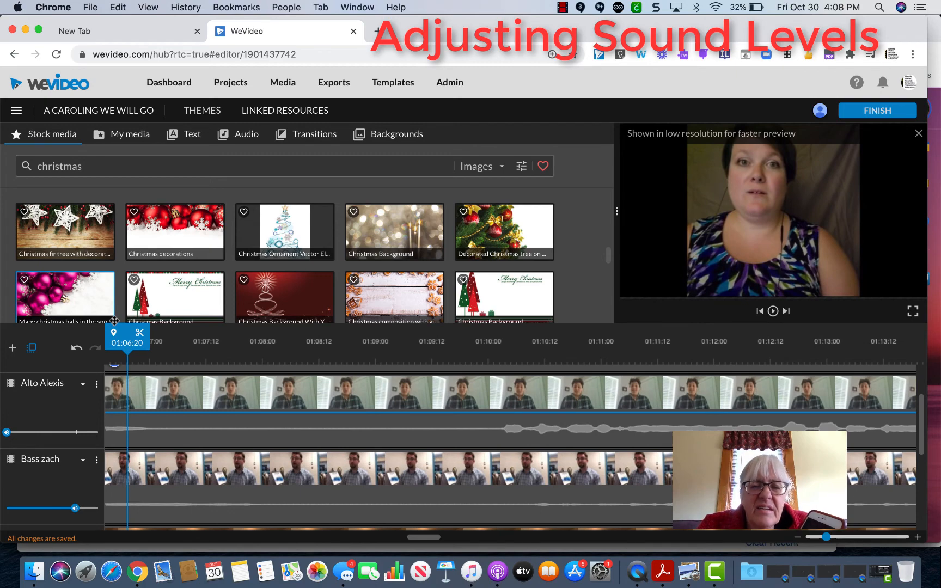
{"action": "key", "text": "space"}
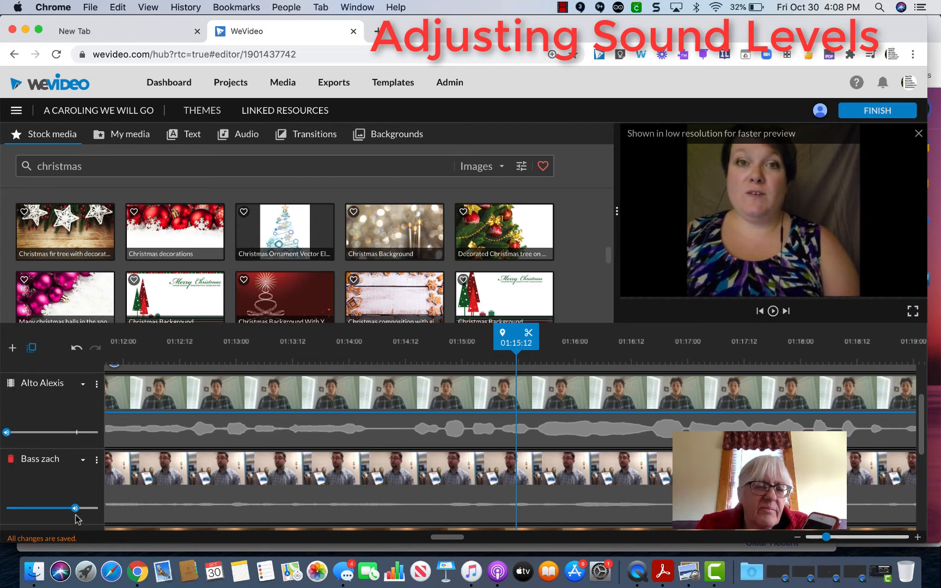
{"action": "mouse_move", "coordinate": [75, 509]}
{"action": "left_click_drag", "start_coordinate": [75, 509], "coordinate": [77, 508]}
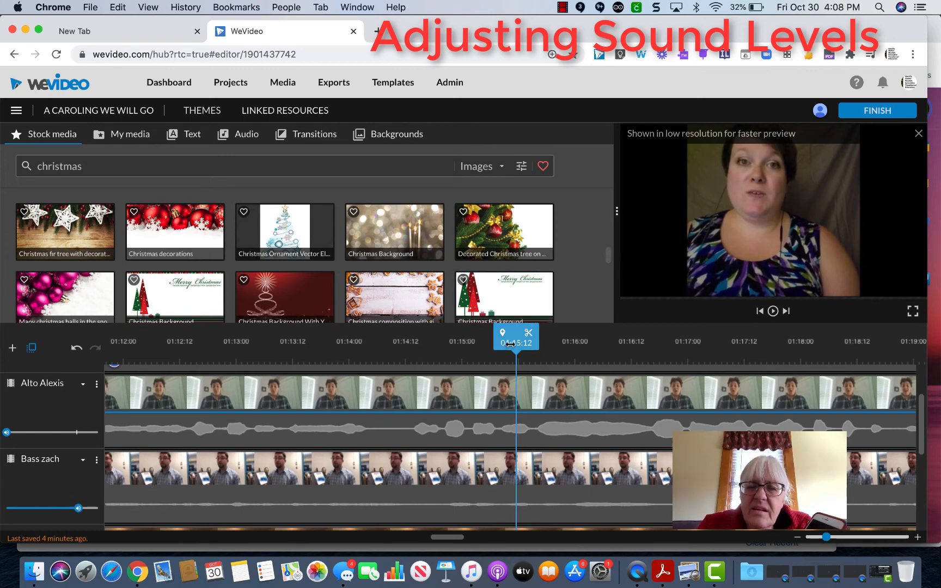
Replay the passage from 01:13:06 to 01:19:04 and raise the bass track's volume a little further
{"action": "left_click_drag", "start_coordinate": [493, 342], "coordinate": [267, 341]}
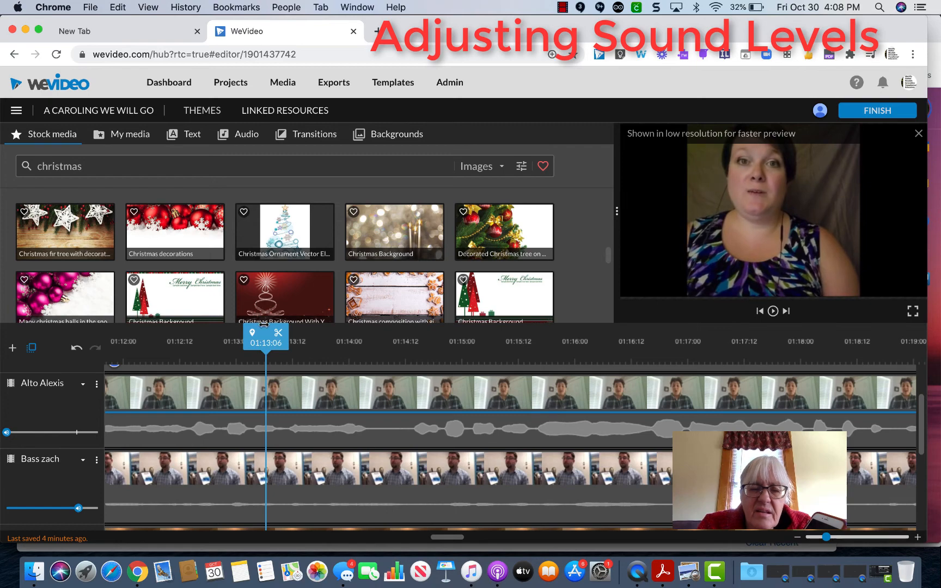
{"action": "key", "text": "space"}
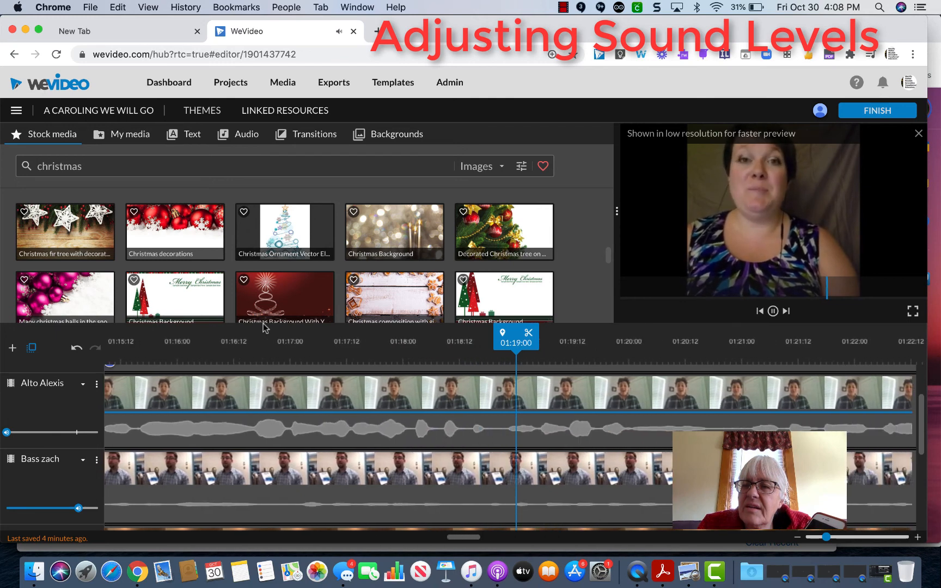
{"action": "key", "text": "space"}
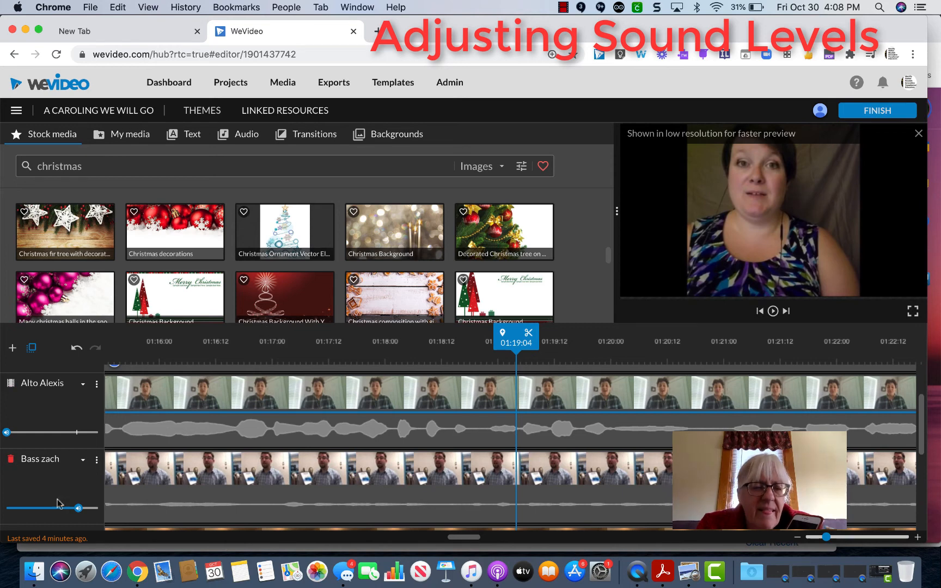
{"action": "mouse_move", "coordinate": [78, 508]}
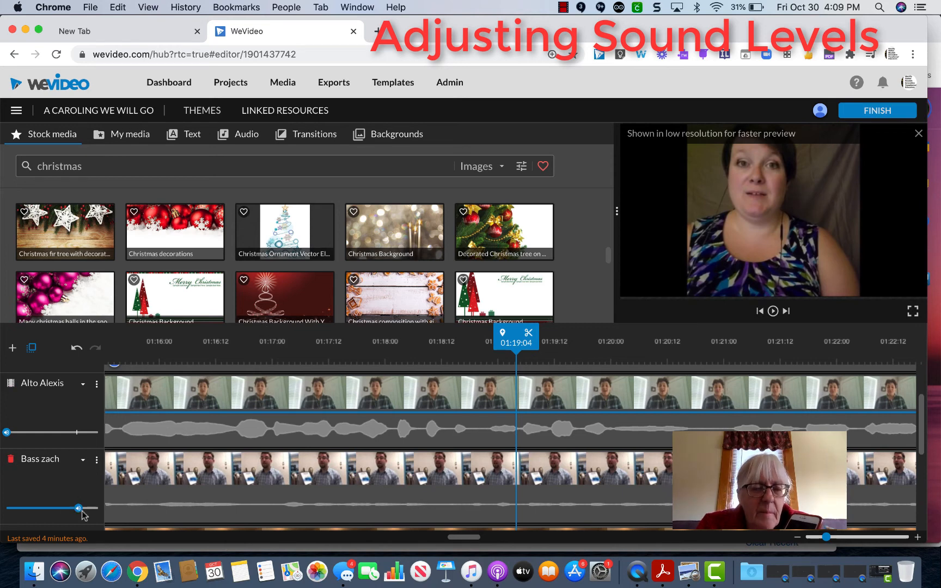
{"action": "left_click_drag", "start_coordinate": [79, 508], "coordinate": [81, 510]}
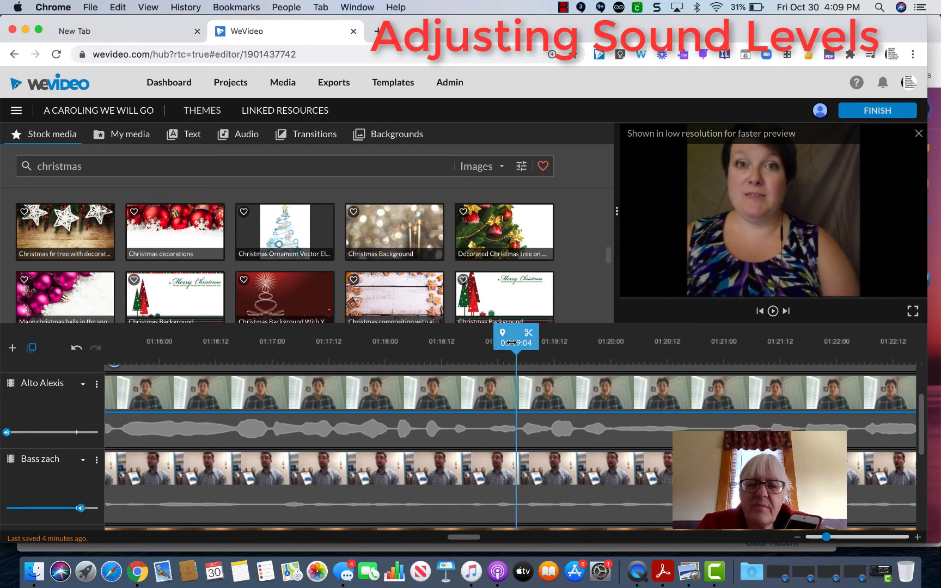
Replay the passage from about 01:16:02 to 01:20:03 to check the bass track's level
{"action": "left_click_drag", "start_coordinate": [512, 342], "coordinate": [170, 345]}
{"action": "key", "text": "space"}
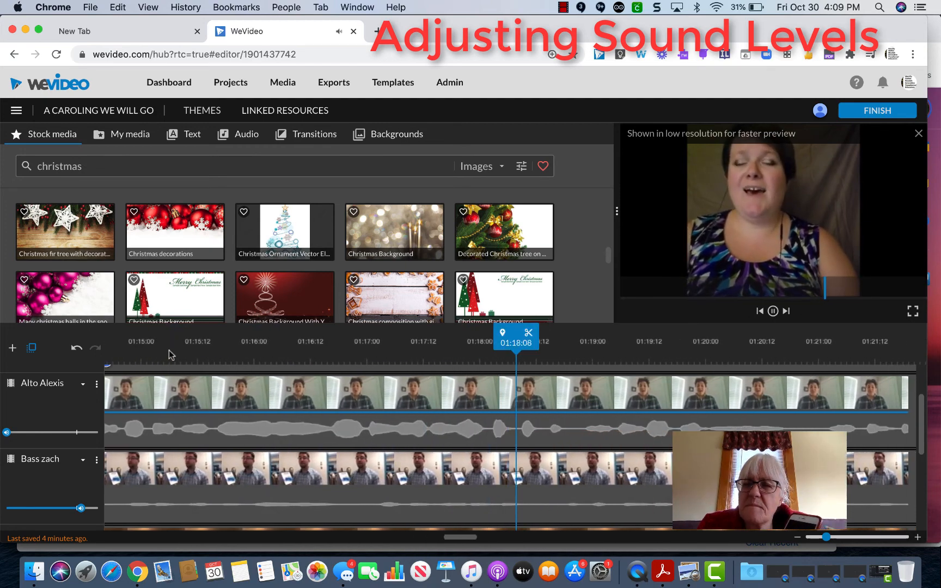
{"action": "key", "text": "space"}
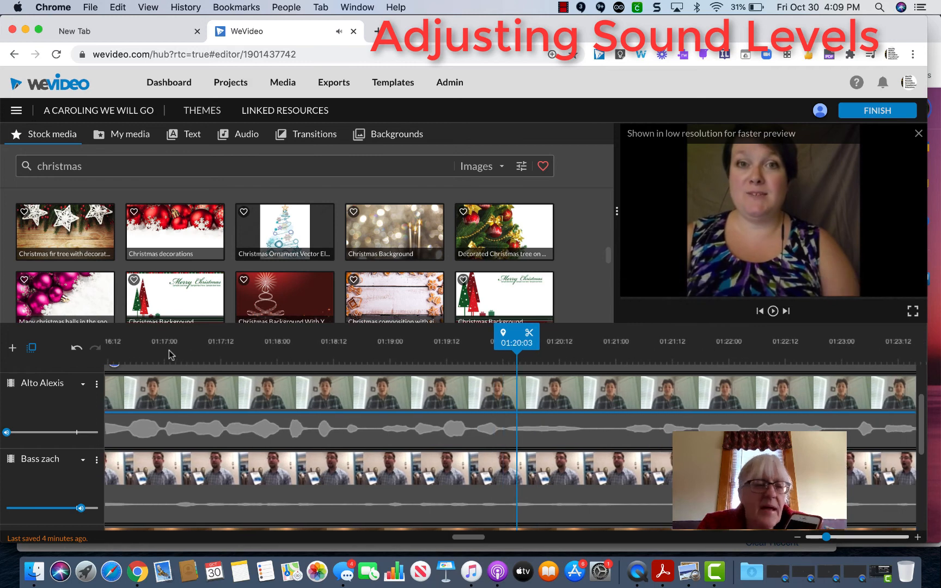
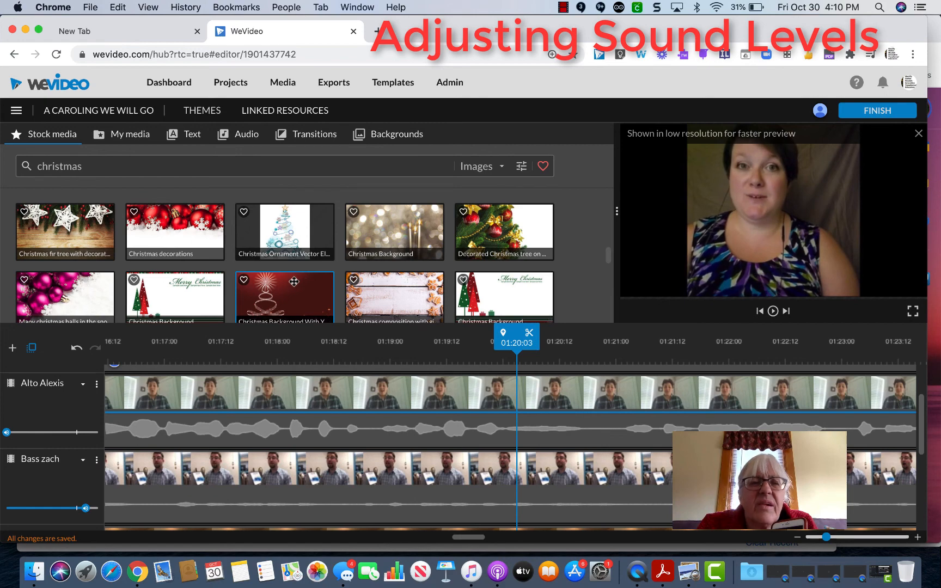
Browse the Christmas stock images and preview the Simple Christmas image
{"action": "scroll", "coordinate": [301, 278], "scroll_direction": "up", "scroll_amount": 5}
{"action": "scroll", "coordinate": [294, 281], "scroll_direction": "up", "scroll_amount": 3}
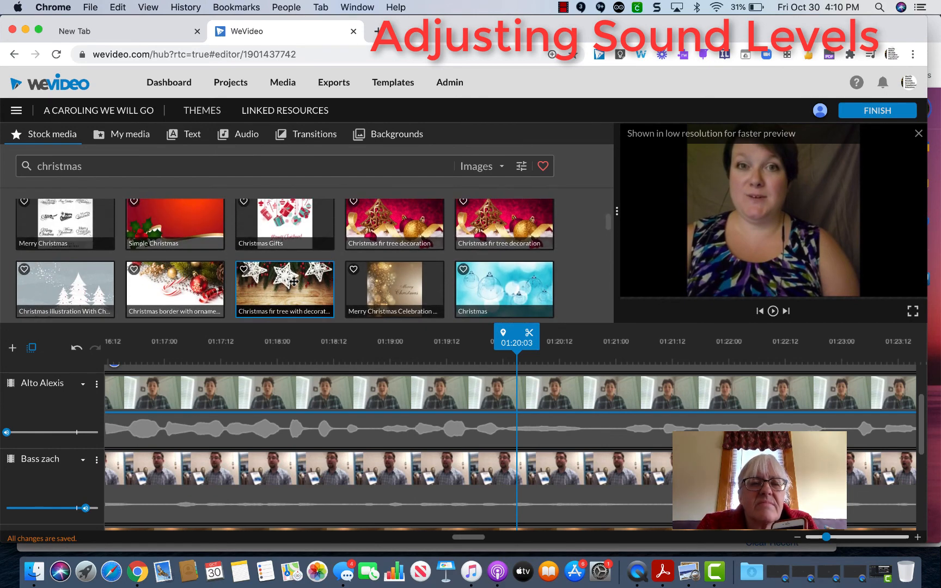
{"action": "scroll", "coordinate": [294, 281], "scroll_direction": "up", "scroll_amount": 1}
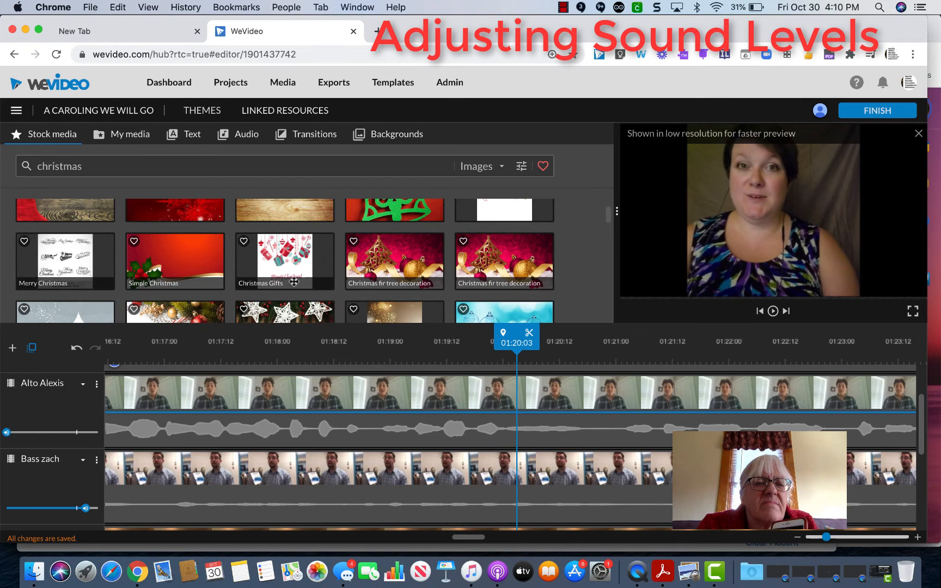
{"action": "left_click", "coordinate": [199, 259]}
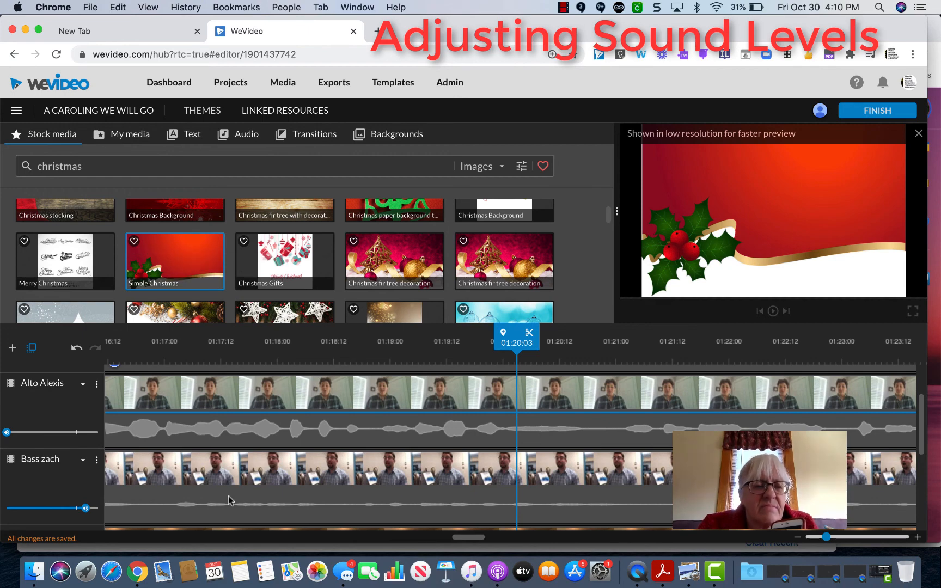
Move the playhead back a little before 01:20:03 and play the passage to about 01:24:09 to judge the voice balance
{"action": "scroll", "coordinate": [207, 478], "scroll_direction": "down", "scroll_amount": 2}
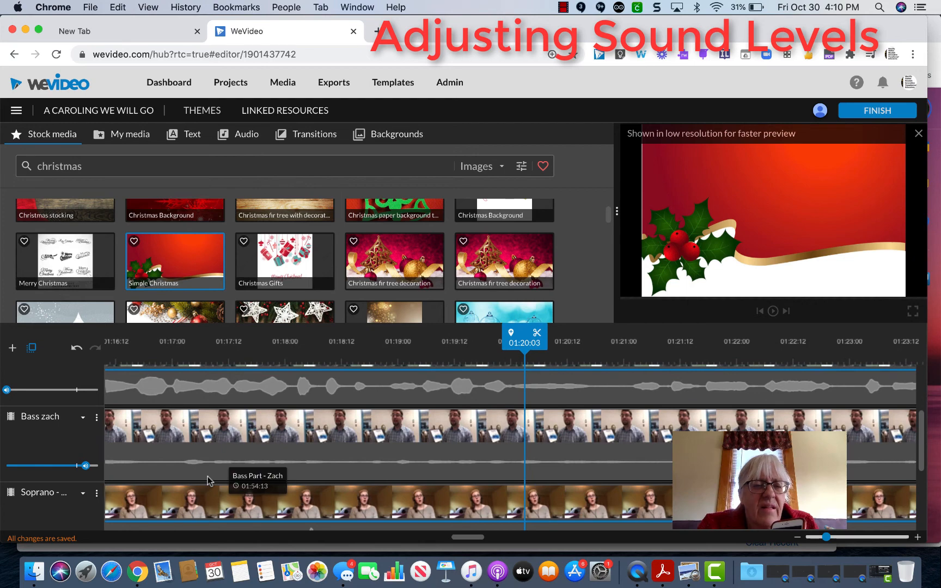
{"action": "left_click_drag", "start_coordinate": [517, 340], "coordinate": [350, 336]}
{"action": "key", "text": "space"}
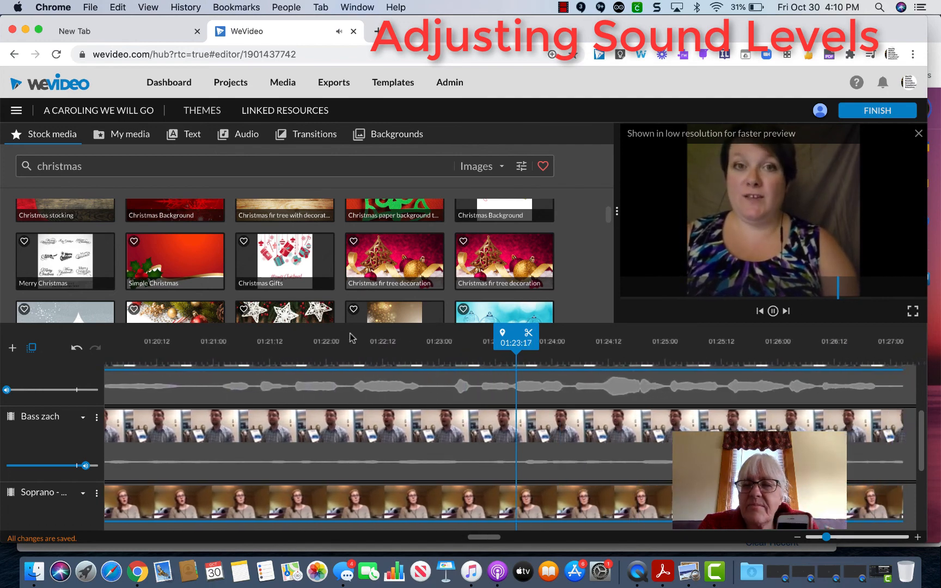
{"action": "key", "text": "space"}
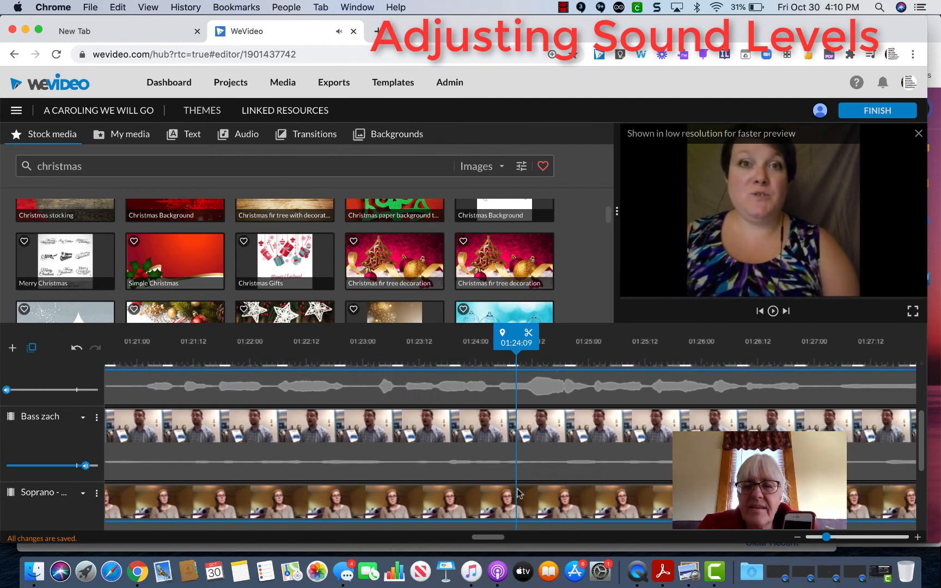
Inspect the bass clip's transform settings and return to the timeline
{"action": "left_click", "coordinate": [535, 424]}
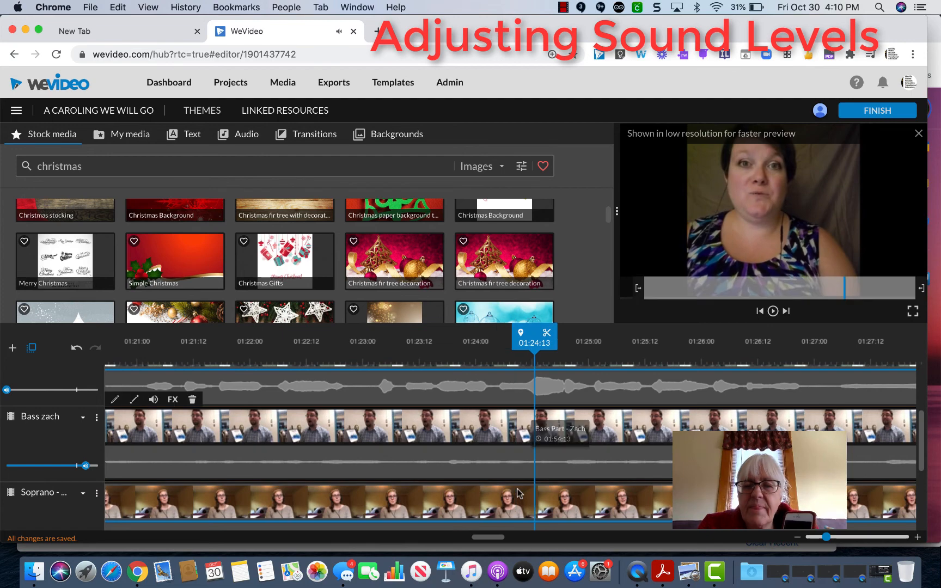
{"action": "double_click", "coordinate": [464, 425]}
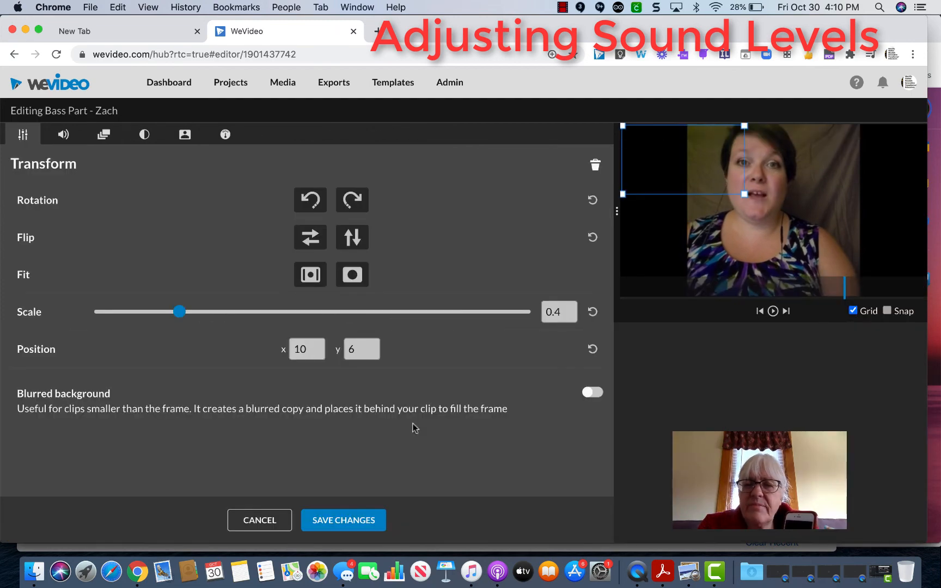
{"action": "left_click", "coordinate": [331, 526]}
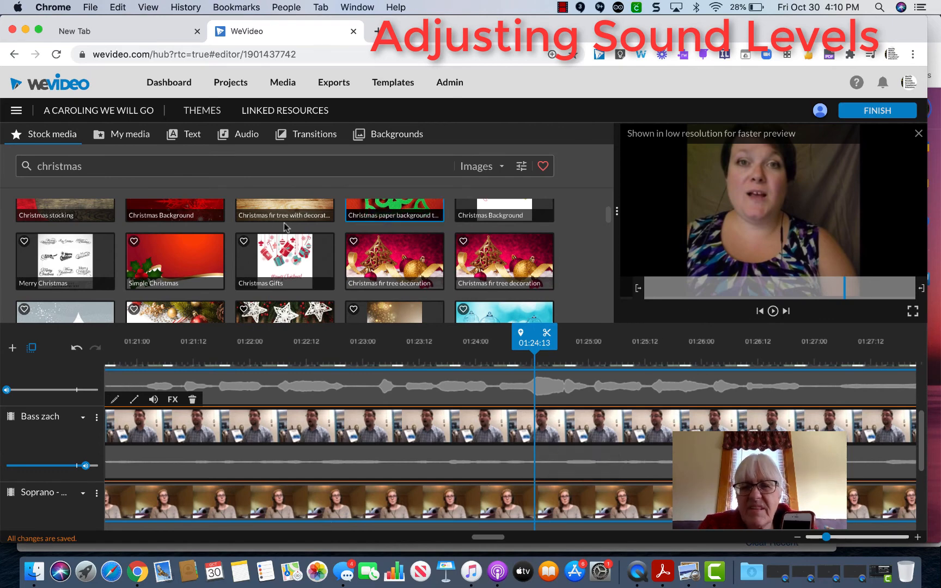
Scale the tenor clip to 0.38, position it at x 910, y 559 in the free quarter beside the soprano, and save
{"action": "scroll", "coordinate": [543, 445], "scroll_direction": "up", "scroll_amount": 3}
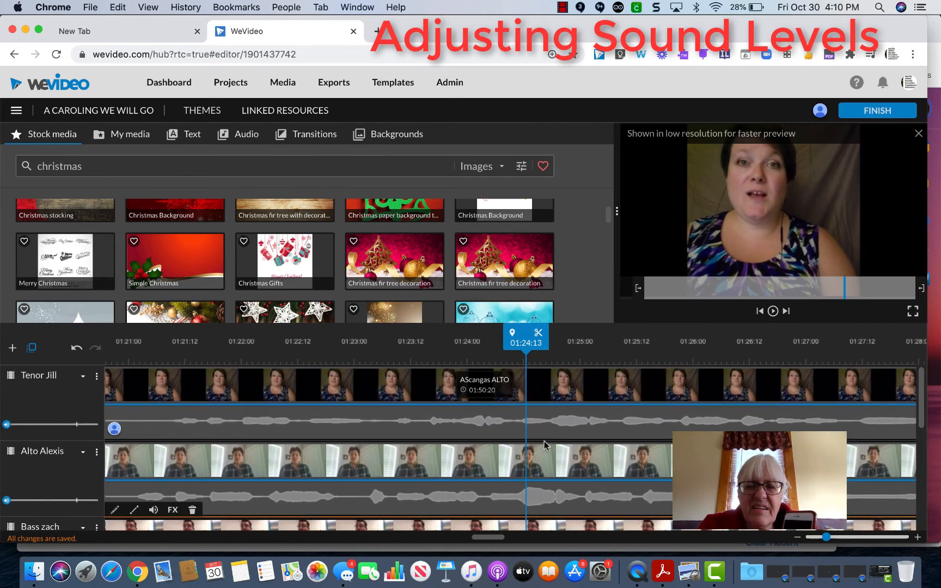
{"action": "scroll", "coordinate": [544, 445], "scroll_direction": "left", "scroll_amount": 2}
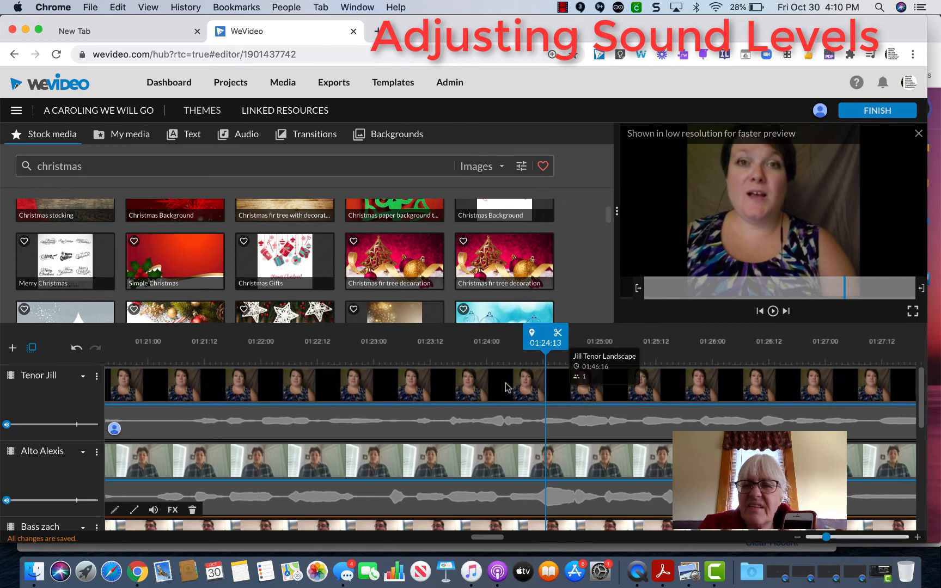
{"action": "double_click", "coordinate": [506, 387]}
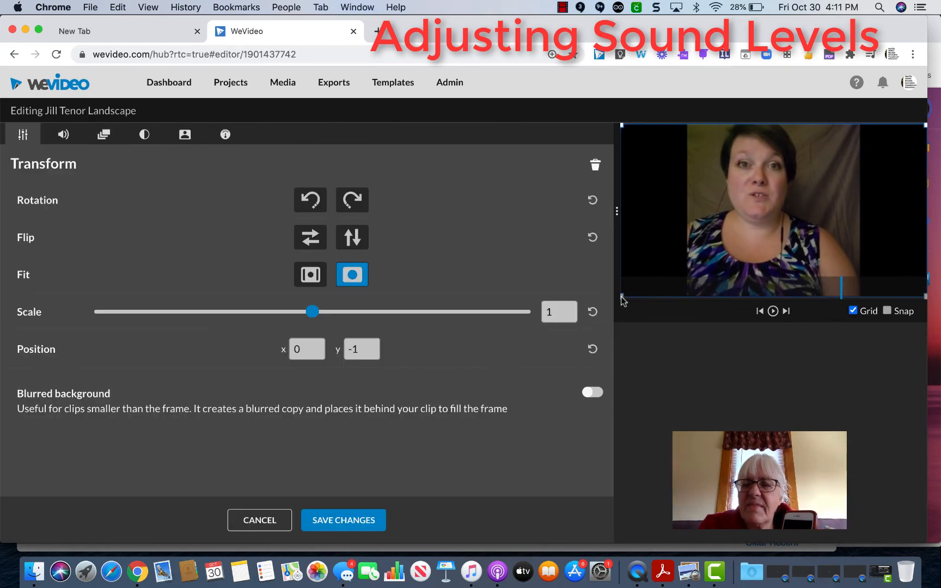
{"action": "left_click_drag", "start_coordinate": [623, 300], "coordinate": [763, 243]}
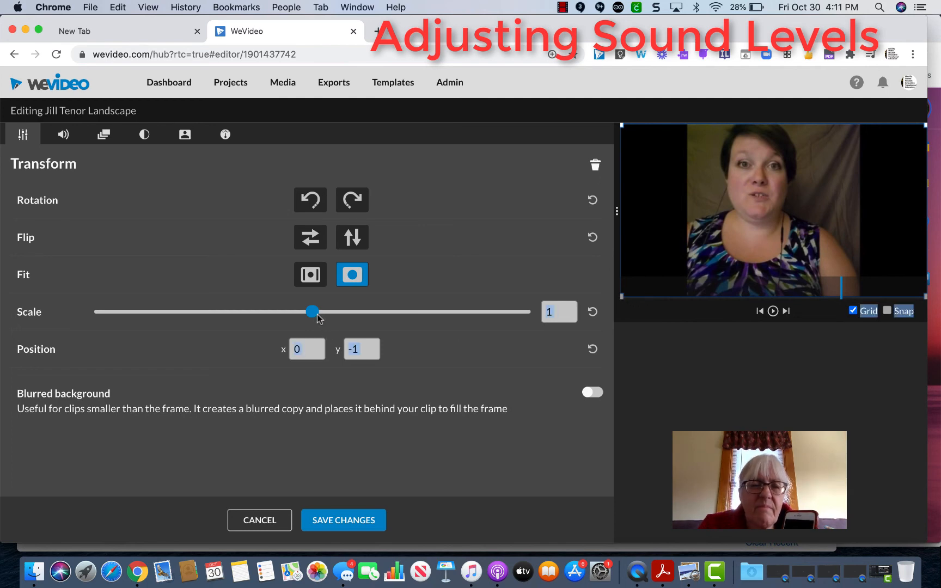
{"action": "left_click_drag", "start_coordinate": [312, 311], "coordinate": [175, 343]}
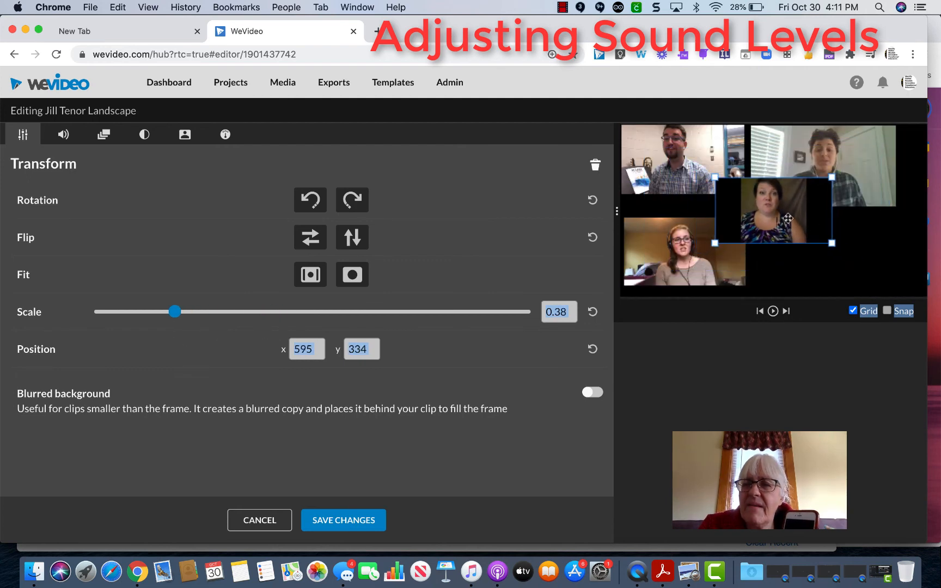
{"action": "left_click_drag", "start_coordinate": [788, 219], "coordinate": [838, 254]}
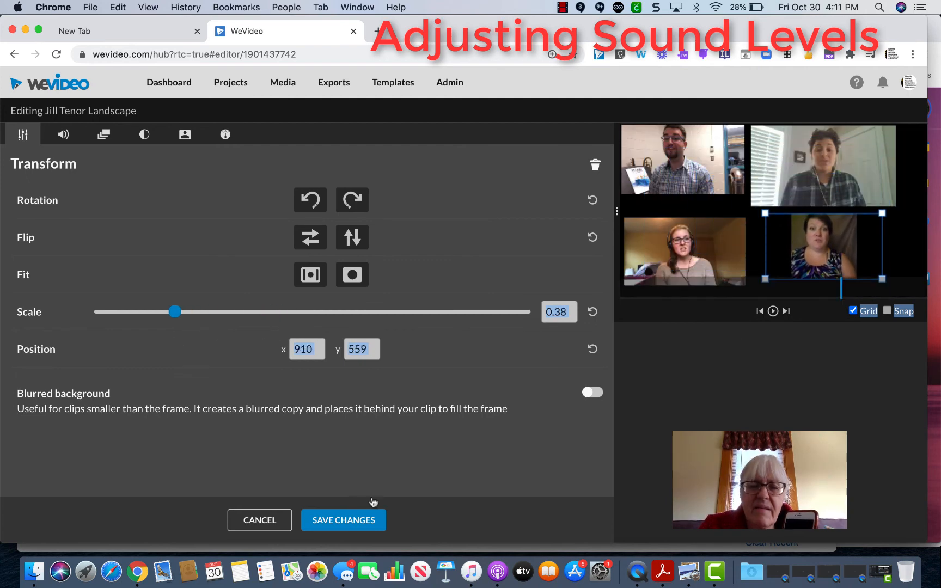
{"action": "left_click", "coordinate": [341, 522]}
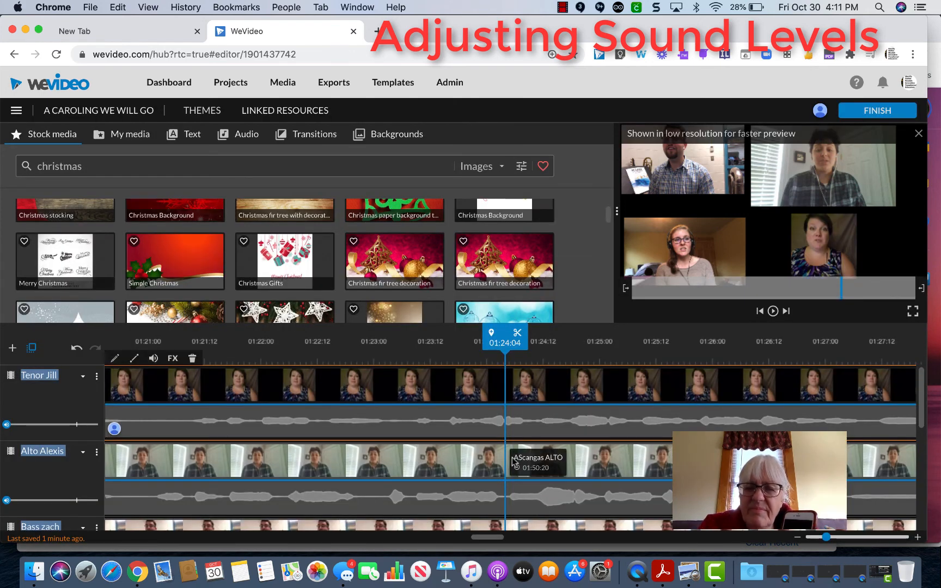
Place the playhead at 01:21:06 and restore the muted alto track's volume to about 100%
{"action": "left_click", "coordinate": [178, 467]}
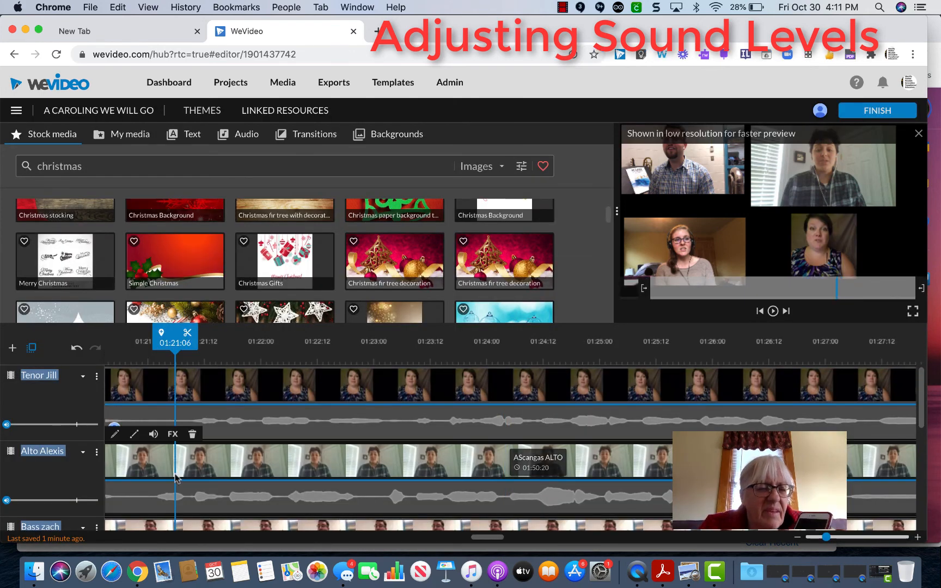
{"action": "mouse_move", "coordinate": [8, 501]}
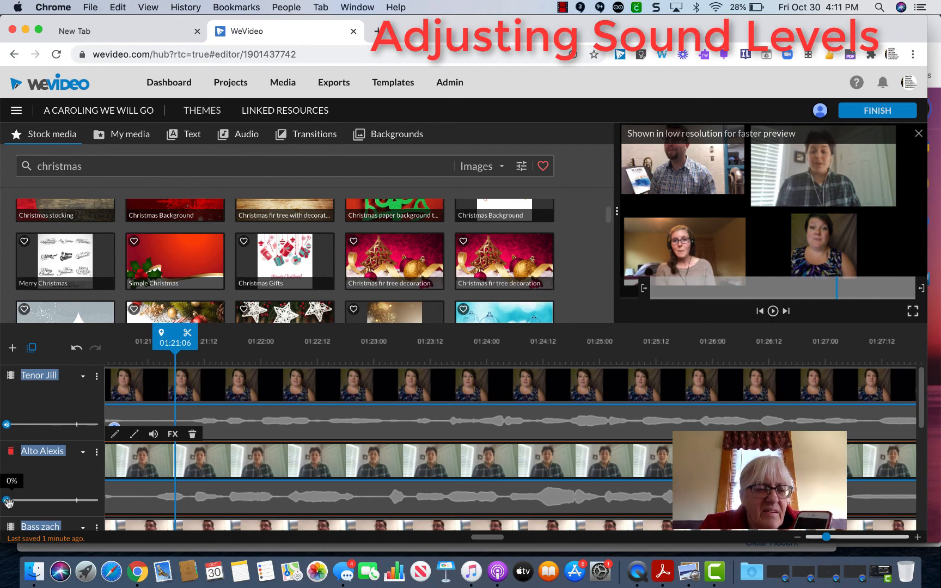
{"action": "left_click_drag", "start_coordinate": [9, 503], "coordinate": [78, 499]}
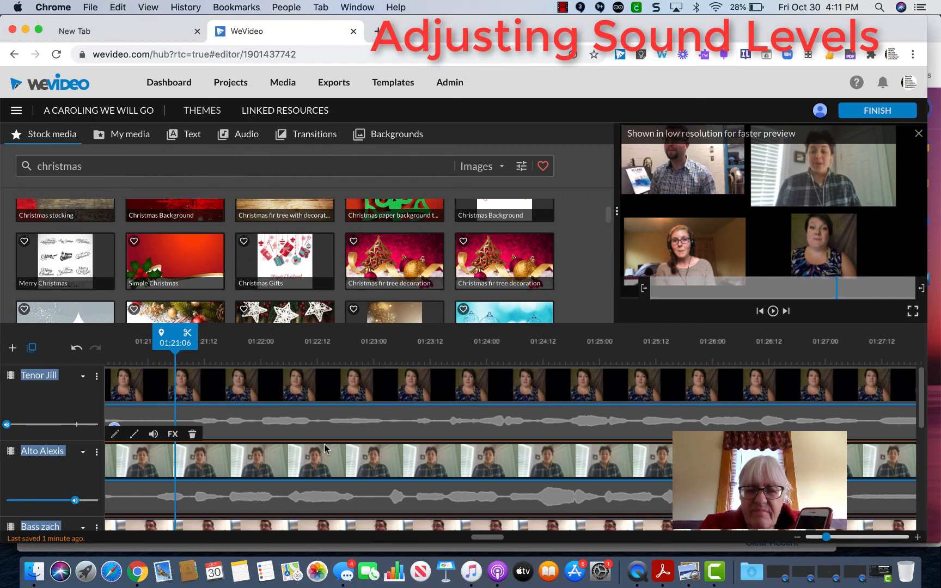
Compare the volume levels of the bass, soprano and alto tracks and lower the alto track's volume to 93%
{"action": "scroll", "coordinate": [325, 447], "scroll_direction": "down", "scroll_amount": 2}
{"action": "scroll", "coordinate": [325, 447], "scroll_direction": "down", "scroll_amount": 3}
{"action": "scroll", "coordinate": [325, 448], "scroll_direction": "up", "scroll_amount": 3}
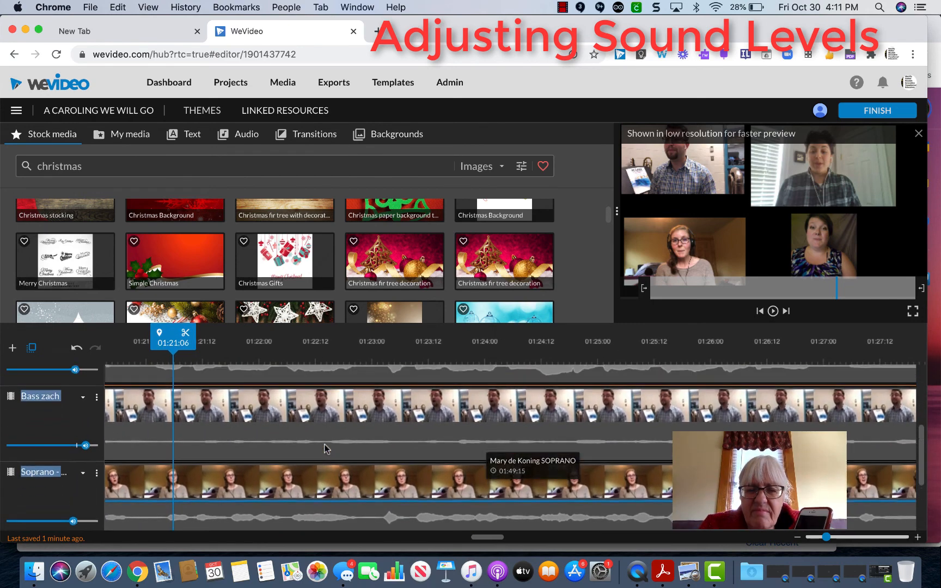
{"action": "scroll", "coordinate": [324, 448], "scroll_direction": "down", "scroll_amount": 2}
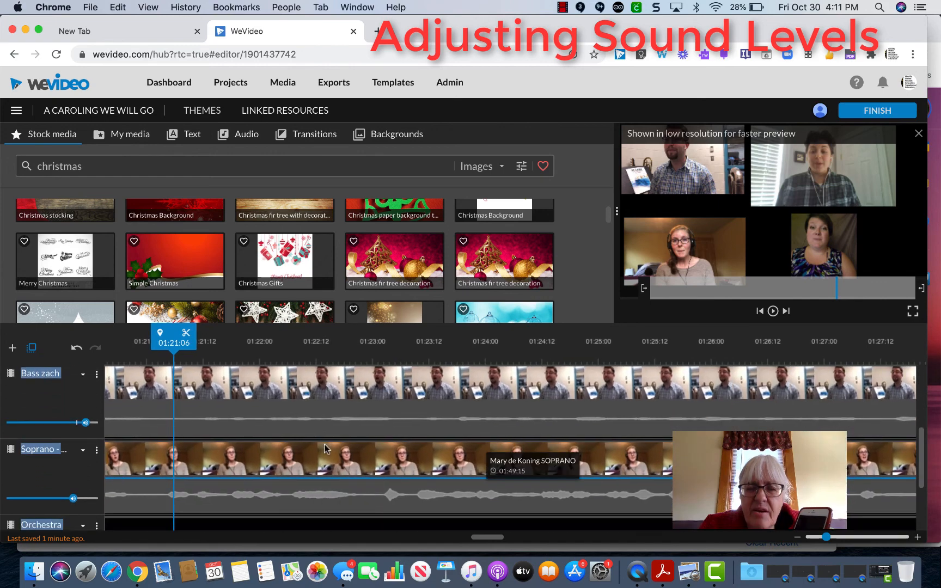
{"action": "scroll", "coordinate": [325, 447], "scroll_direction": "up", "scroll_amount": 2}
{"action": "scroll", "coordinate": [324, 448], "scroll_direction": "down", "scroll_amount": 3}
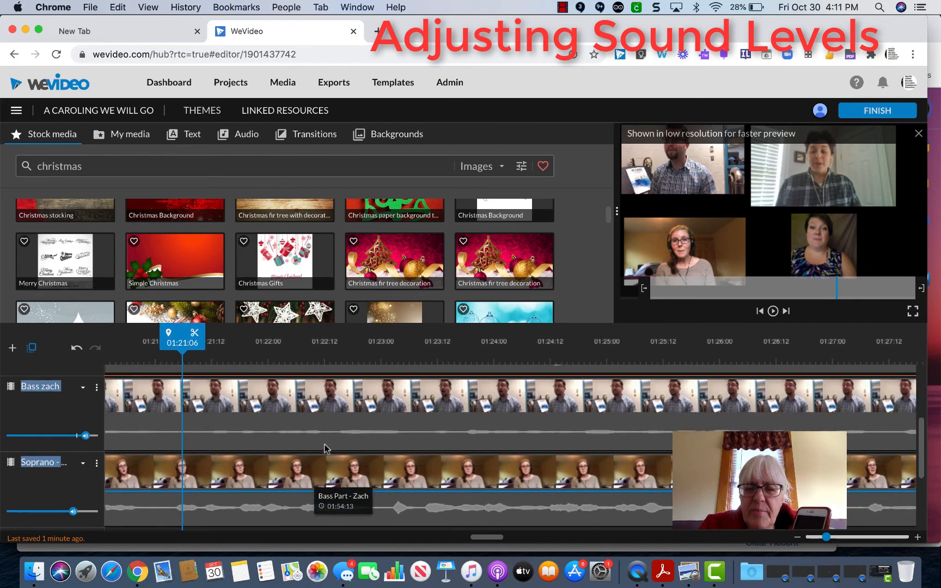
{"action": "scroll", "coordinate": [325, 448], "scroll_direction": "up", "scroll_amount": 3}
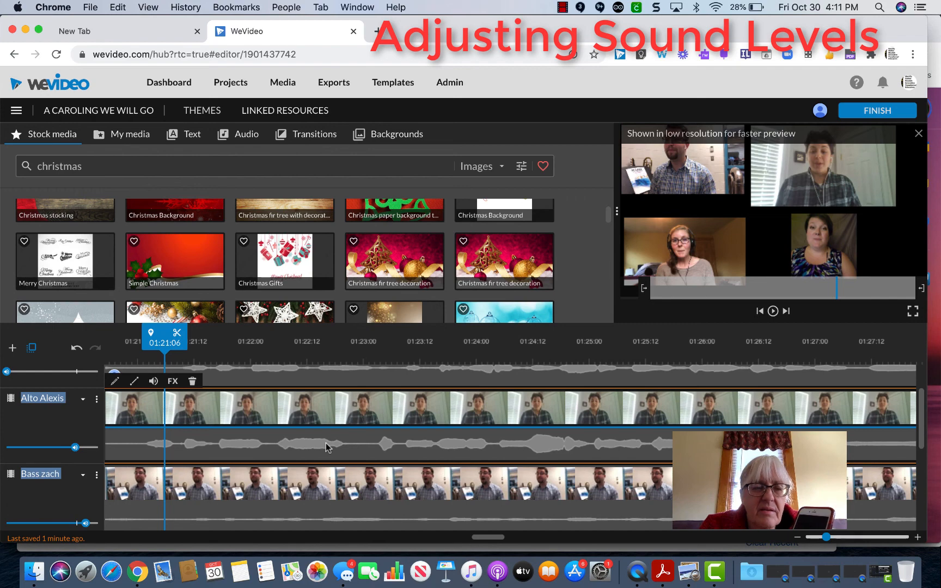
{"action": "mouse_move", "coordinate": [73, 447]}
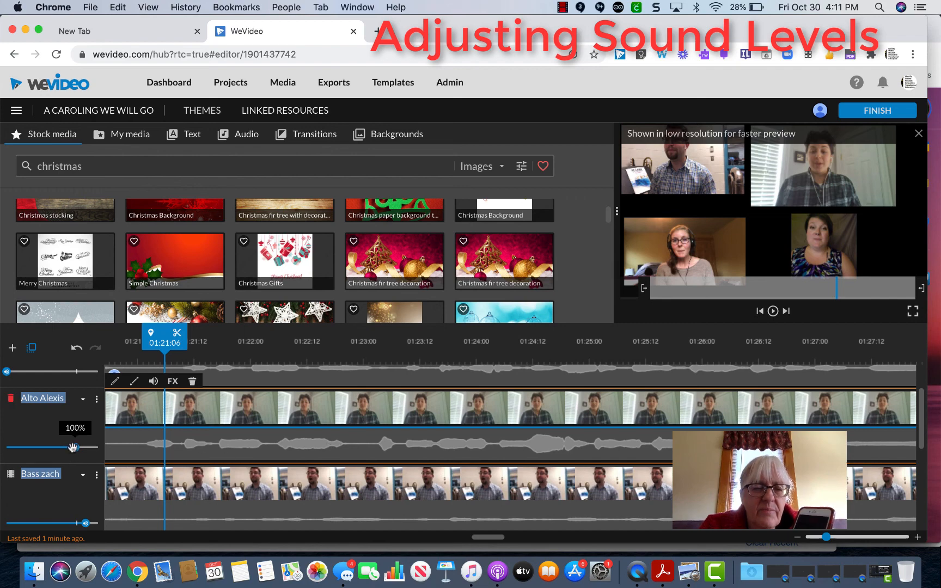
{"action": "left_click_drag", "start_coordinate": [73, 447], "coordinate": [69, 448]}
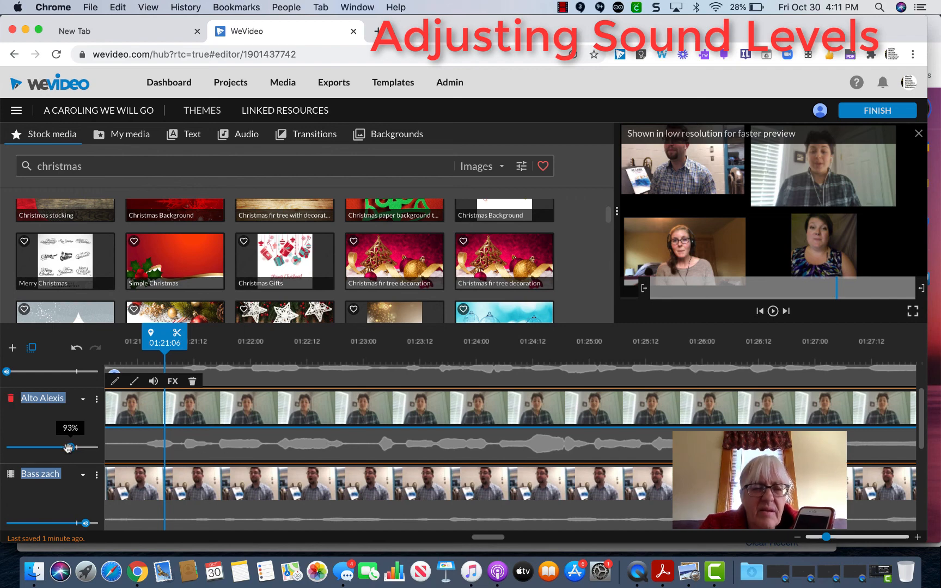
Listen from 01:21:06 to about 01:42:20, pausing at 01:37:01 to set the alto track's volume to 99%
{"action": "mouse_move", "coordinate": [185, 430]}
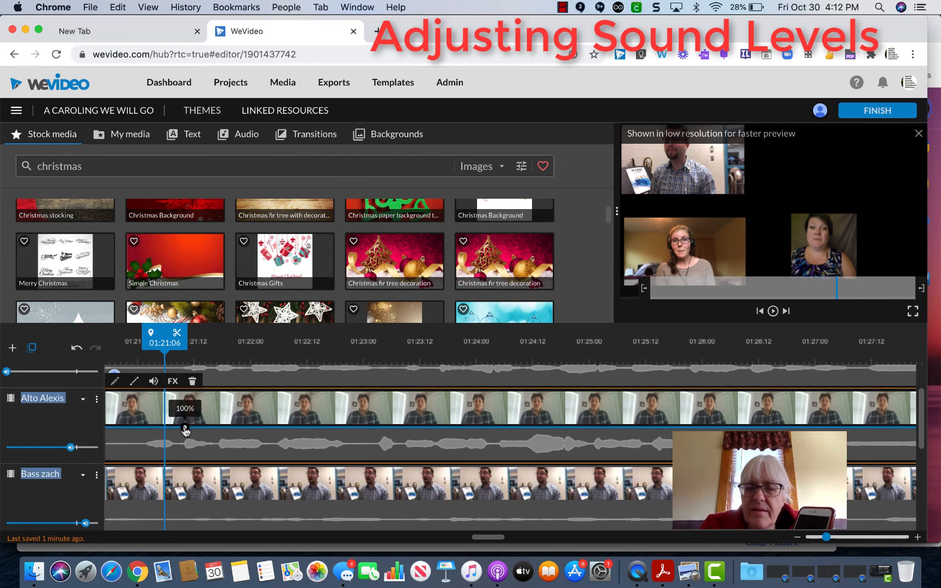
{"action": "key", "text": "space"}
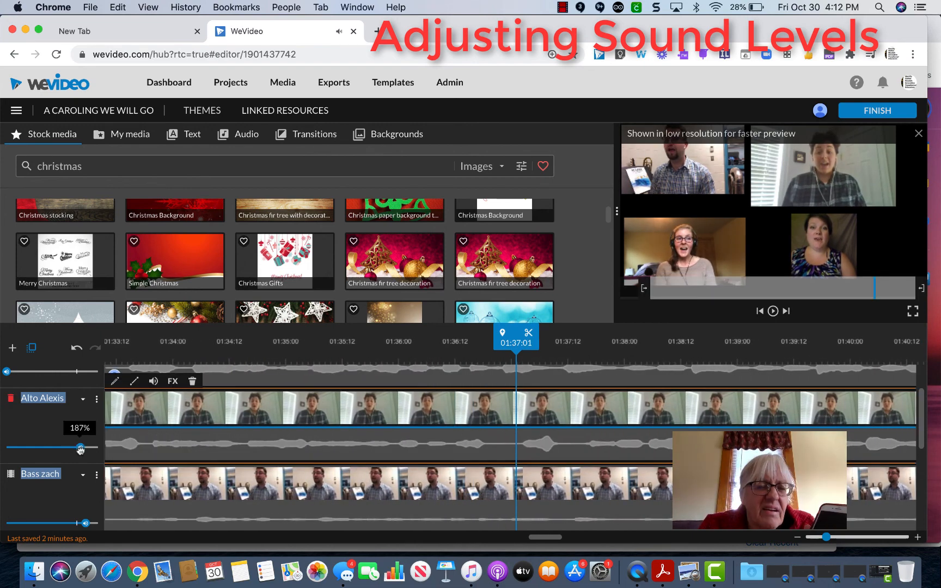
{"action": "left_click_drag", "start_coordinate": [81, 449], "coordinate": [75, 449]}
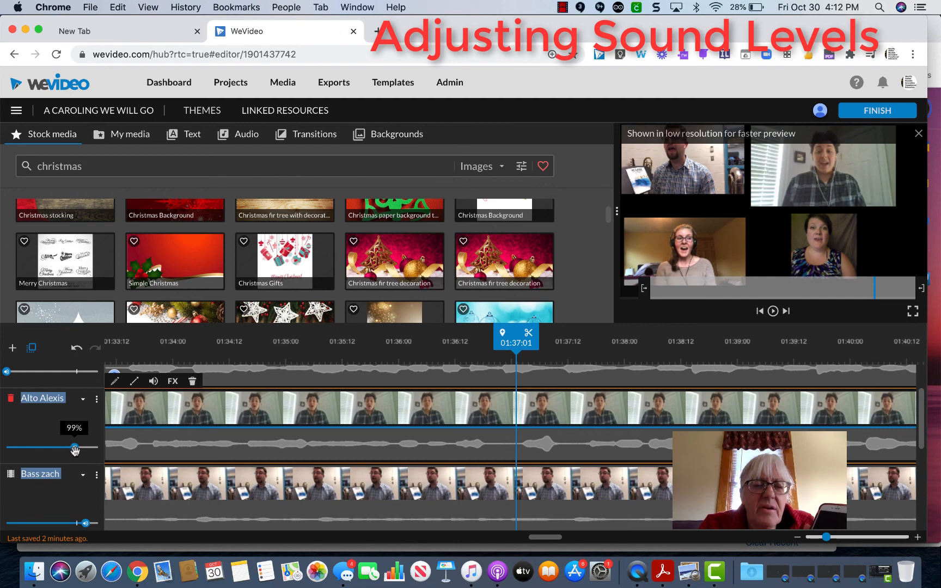
{"action": "key", "text": "space"}
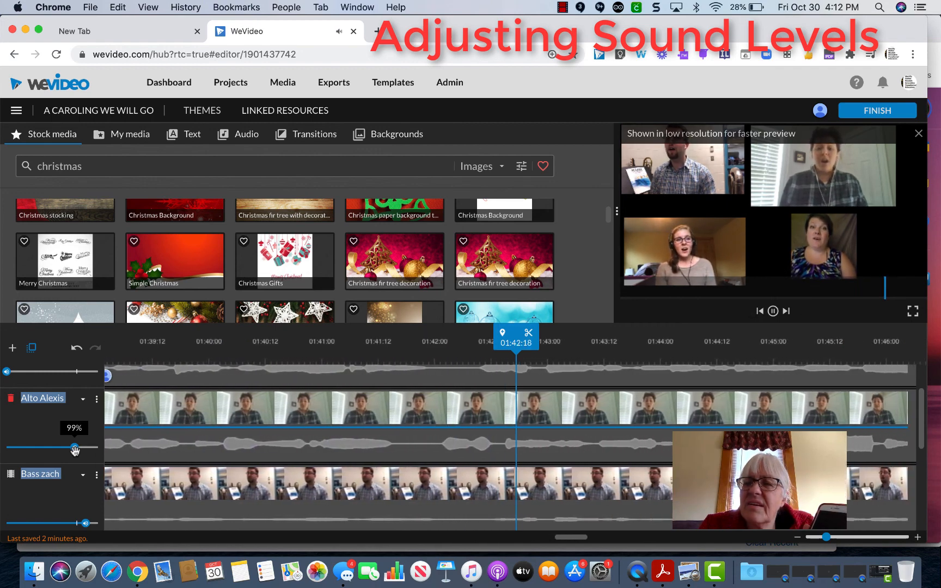
{"action": "left_click", "coordinate": [74, 448]}
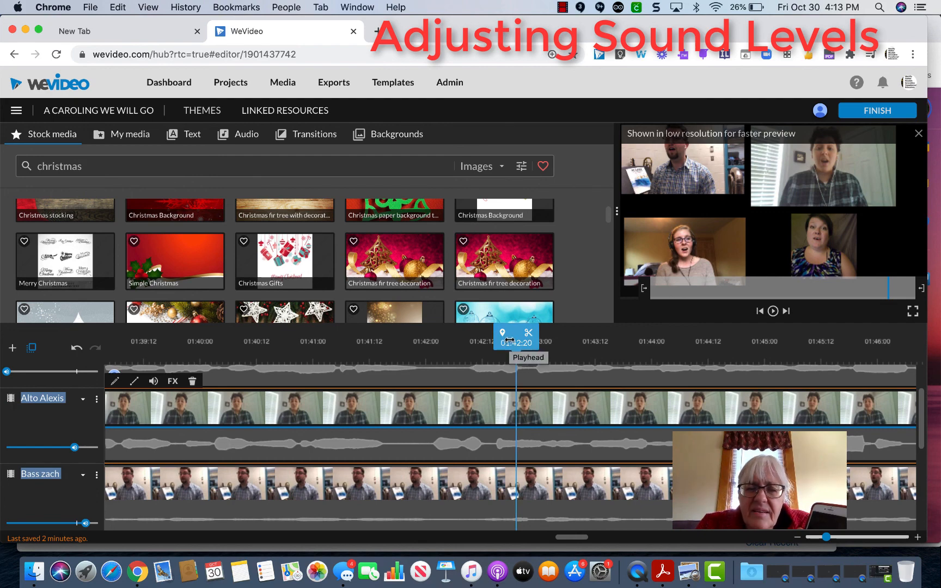
Go back to about 01:39:11 and replay the passage to 01:47:20 to check the alto track's level
{"action": "mouse_move", "coordinate": [509, 340]}
{"action": "left_mouse_down"}
{"action": "mouse_move", "coordinate": [212, 341]}
{"action": "mouse_move", "coordinate": [207, 352]}
{"action": "left_mouse_up"}
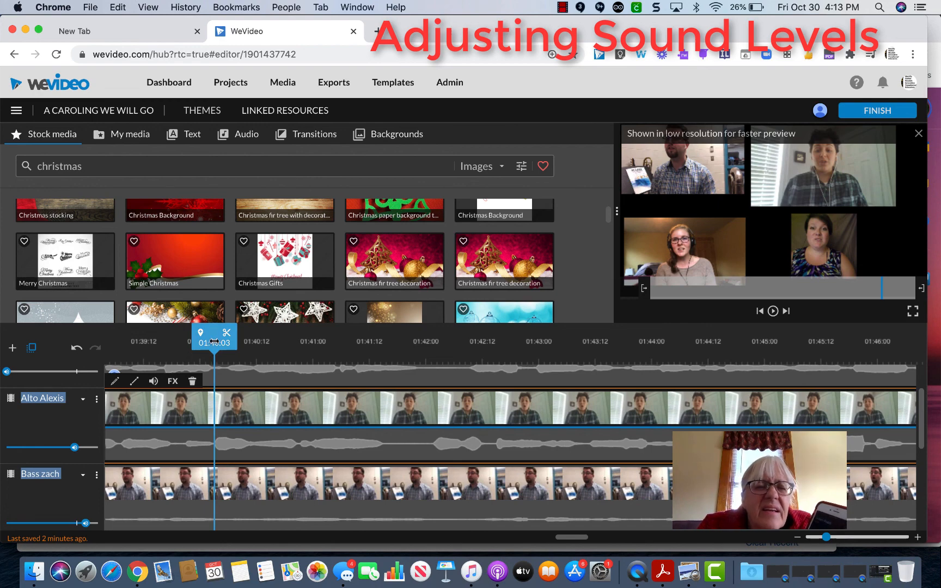
{"action": "left_click_drag", "start_coordinate": [209, 357], "coordinate": [141, 355]}
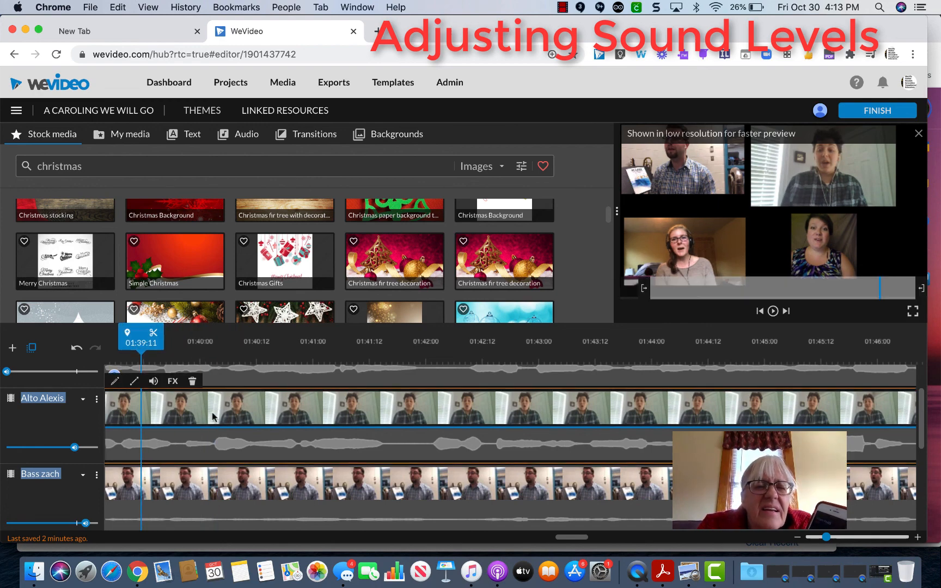
{"action": "scroll", "coordinate": [212, 417], "scroll_direction": "left", "scroll_amount": 5}
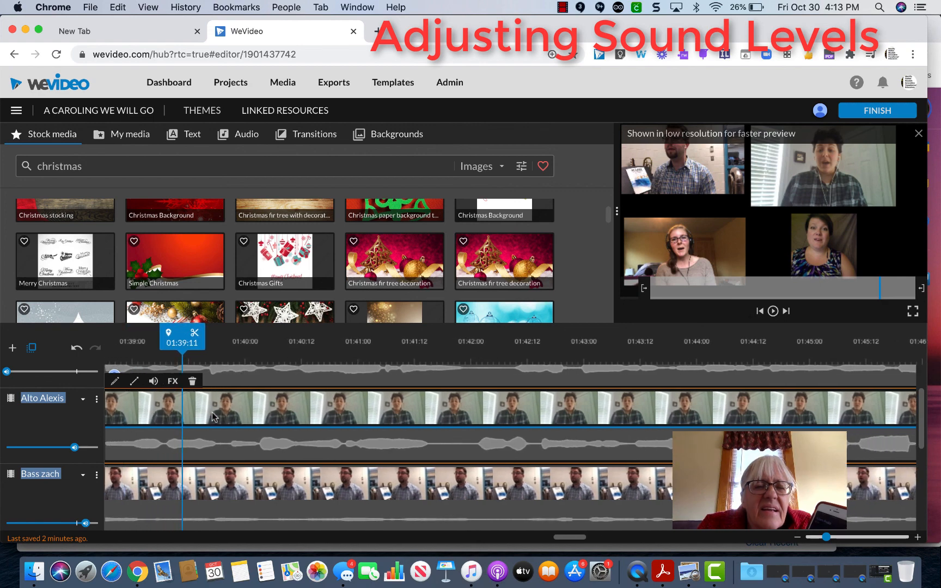
{"action": "left_click_drag", "start_coordinate": [301, 340], "coordinate": [73, 336]}
{"action": "key", "text": "space"}
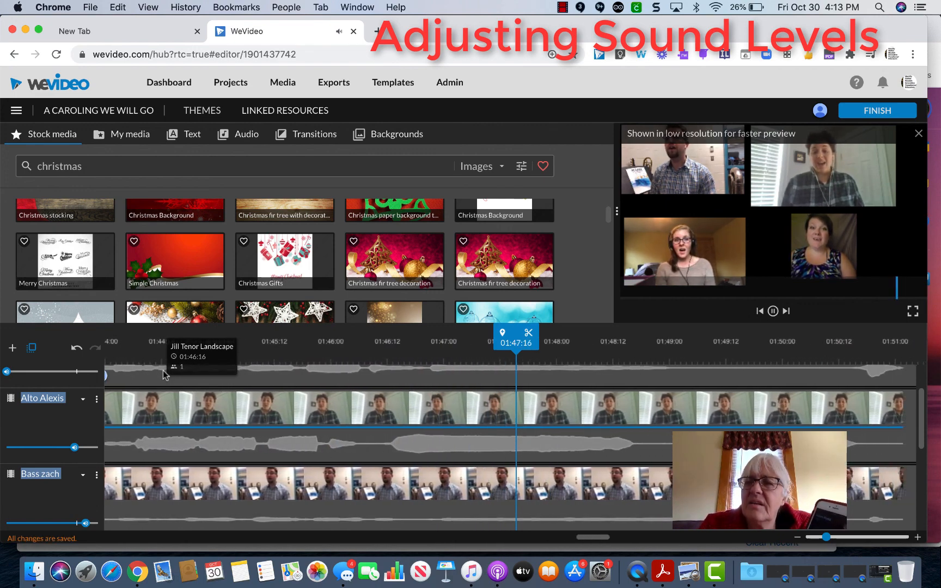
{"action": "left_click", "coordinate": [164, 378]}
{"action": "mouse_move", "coordinate": [75, 448]}
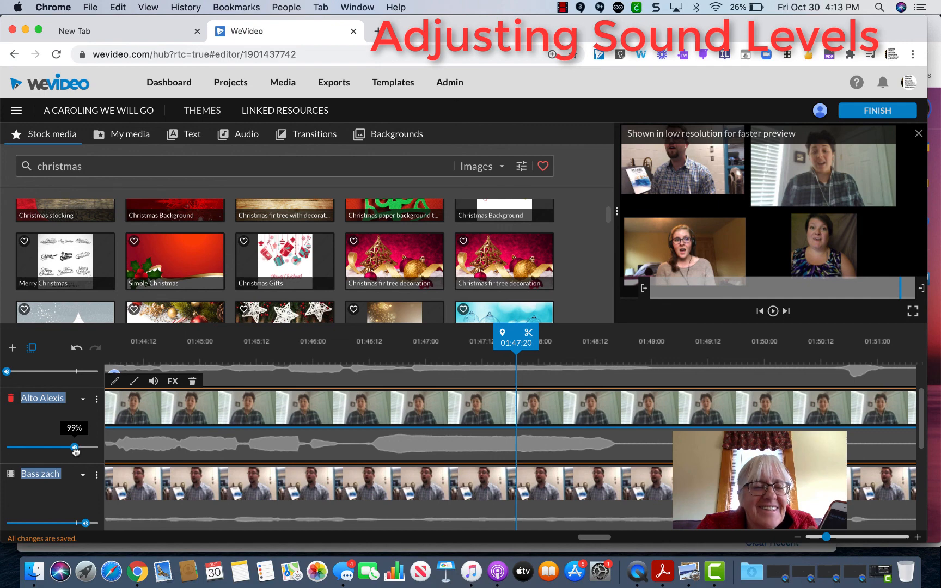
Lower the alto track's volume to 88% and replay the preceding passage up to 01:43:06 to check the balance
{"action": "left_click_drag", "start_coordinate": [74, 449], "coordinate": [67, 453]}
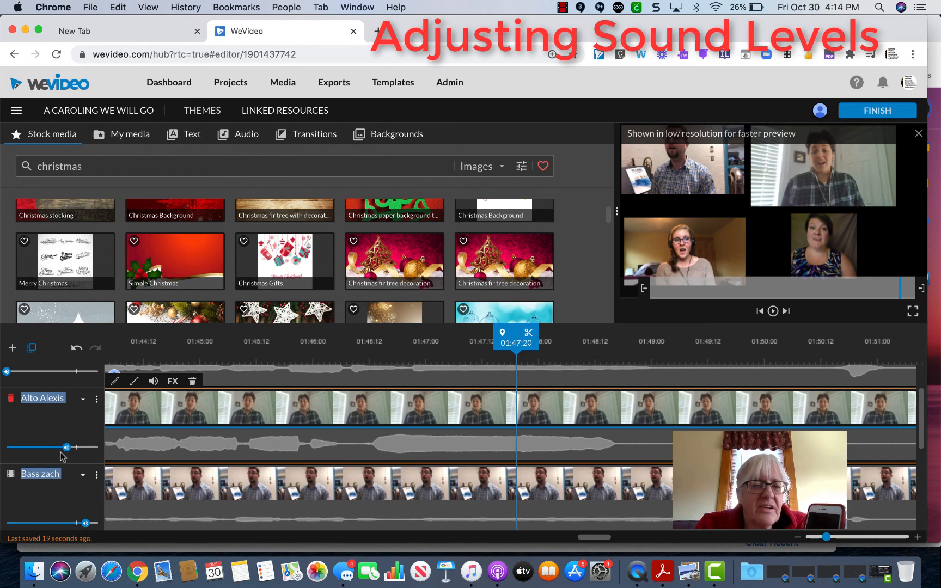
{"action": "mouse_move", "coordinate": [65, 449]}
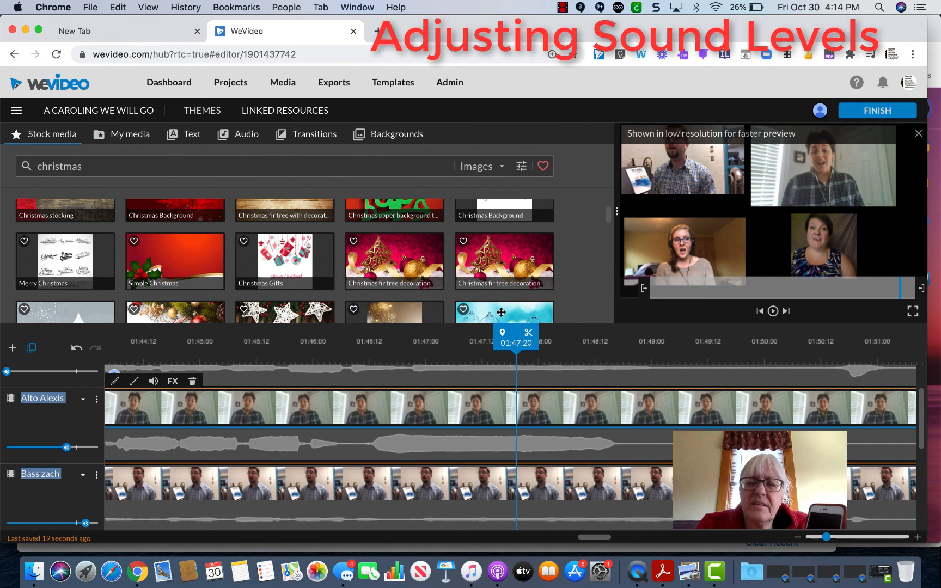
{"action": "left_click_drag", "start_coordinate": [518, 338], "coordinate": [173, 354]}
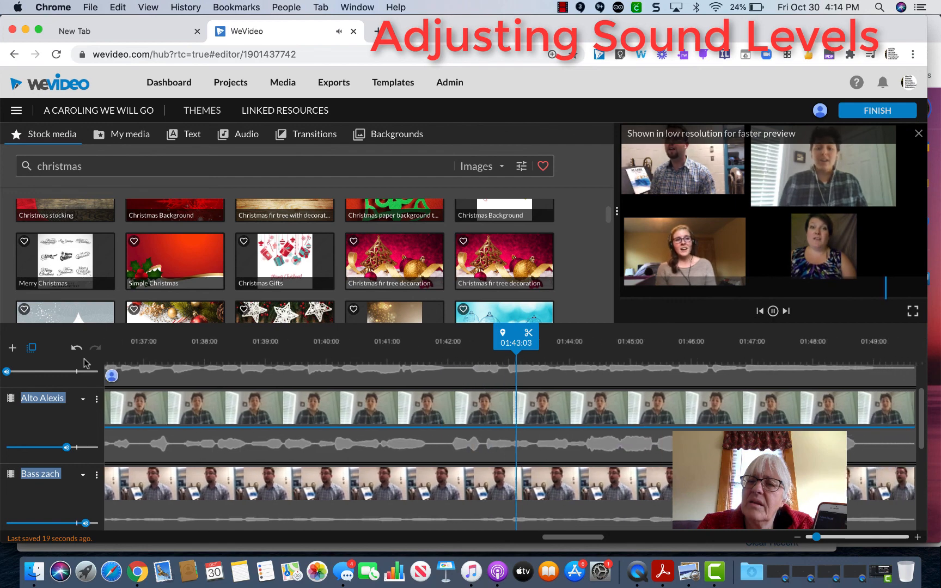
{"action": "key", "text": "space"}
Lower the alto track's volume further and replay the passage from 01:37:15 to 01:43:21 to check the balance
{"action": "mouse_move", "coordinate": [66, 446]}
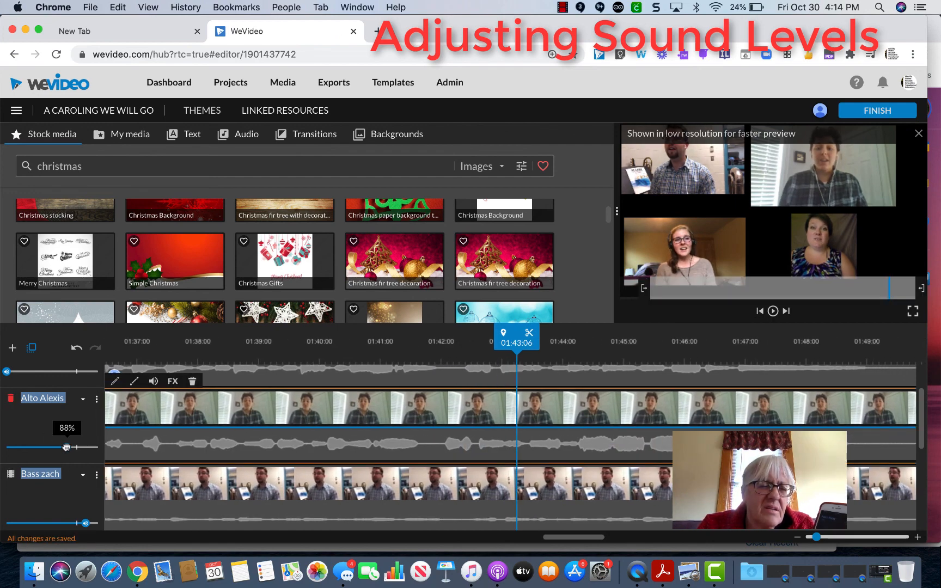
{"action": "left_click_drag", "start_coordinate": [66, 445], "coordinate": [54, 446]}
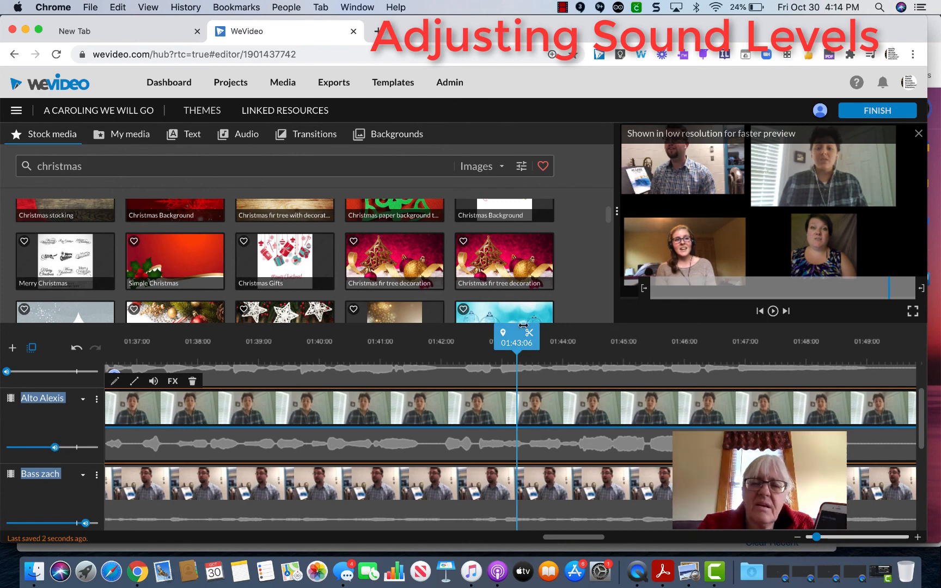
{"action": "left_click_drag", "start_coordinate": [518, 335], "coordinate": [174, 339]}
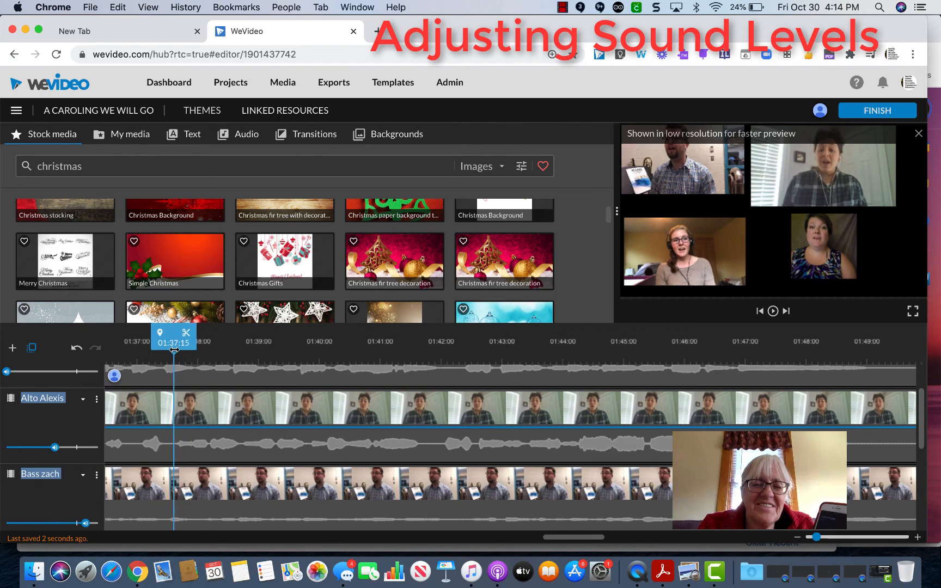
{"action": "key", "text": "space"}
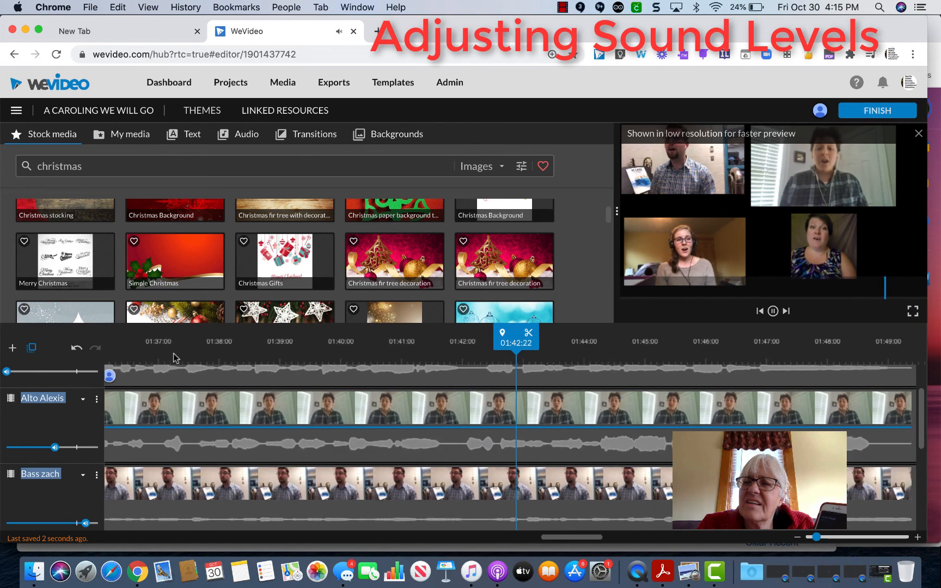
{"action": "key", "text": "space"}
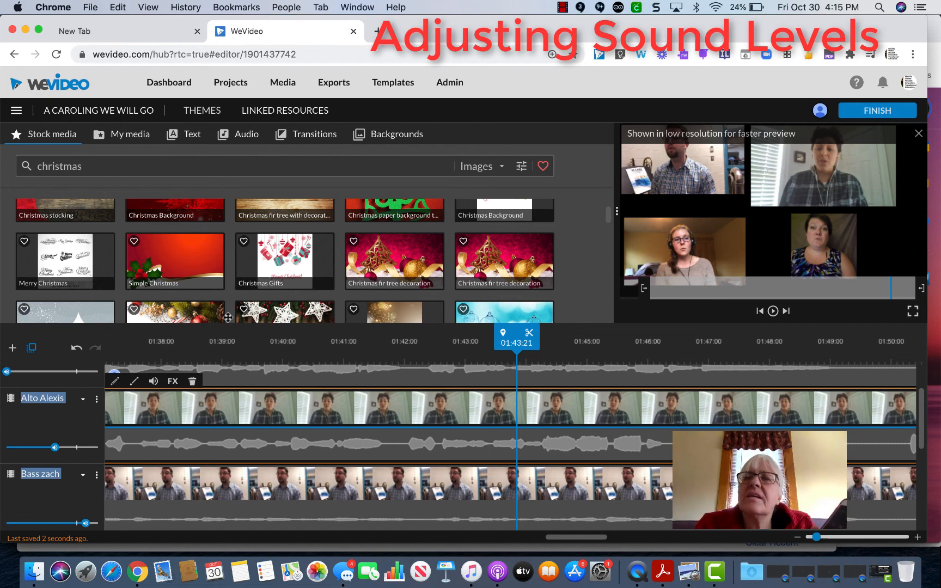
{"action": "left_click", "coordinate": [561, 7]}
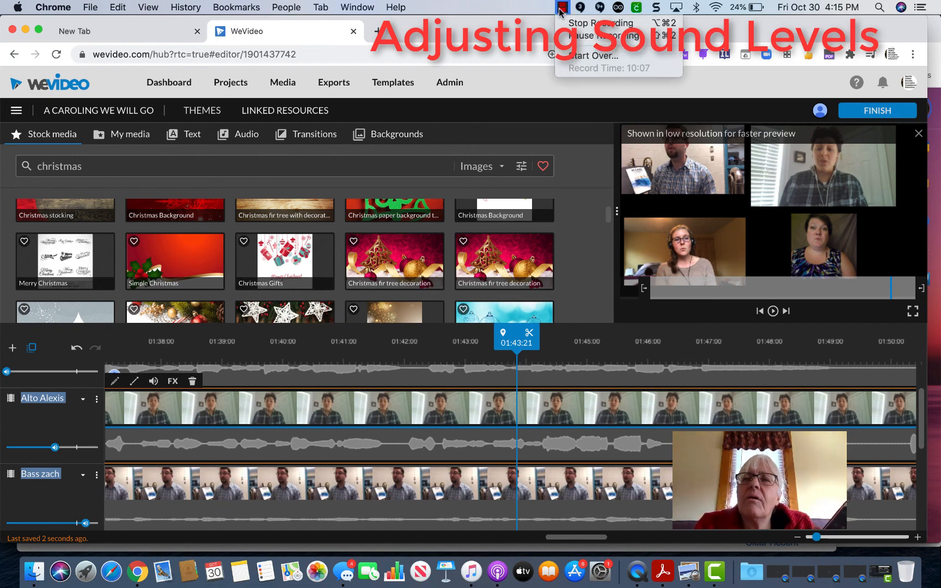
{"action": "left_click", "coordinate": [583, 36]}
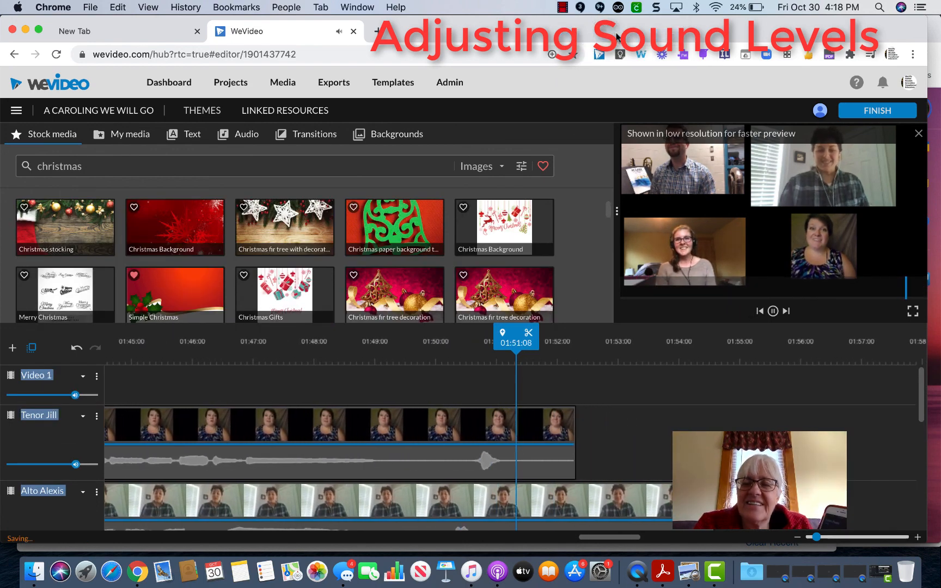
Stop playback at 01:52:15, just past the end of the tenor clip
{"action": "key", "text": "space"}
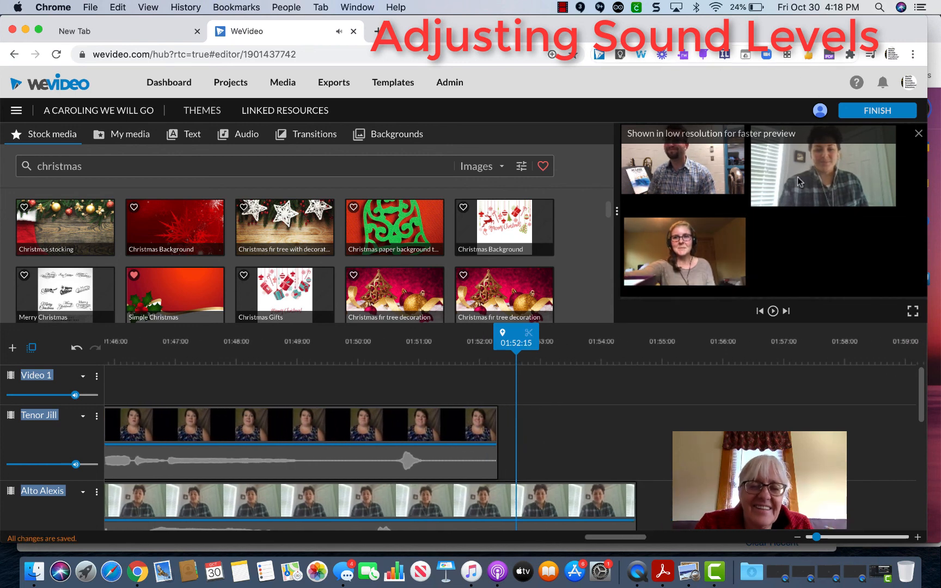